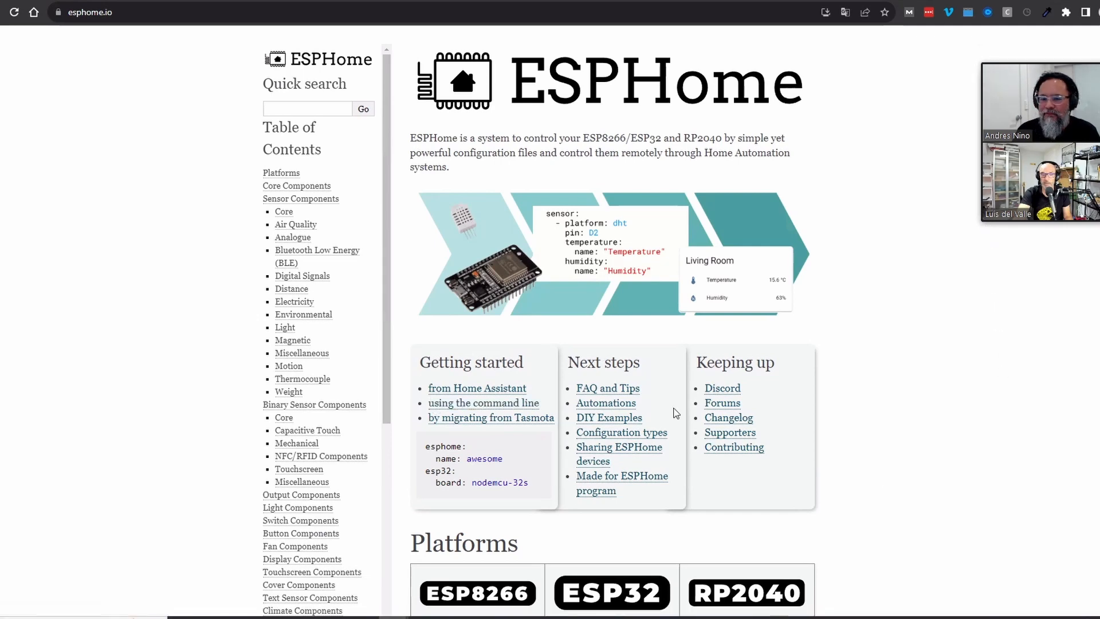
Scroll down the shared esphome.io home page to show its getting-started links and platforms
{"action": "scroll", "coordinate": [416, 282], "scroll_direction": "down", "scroll_amount": 2}
Open the Home Assistant getting-started guide, jump to 'Installing ESPHome Dashboard', then return to esphome.io
{"action": "left_click", "coordinate": [471, 266]}
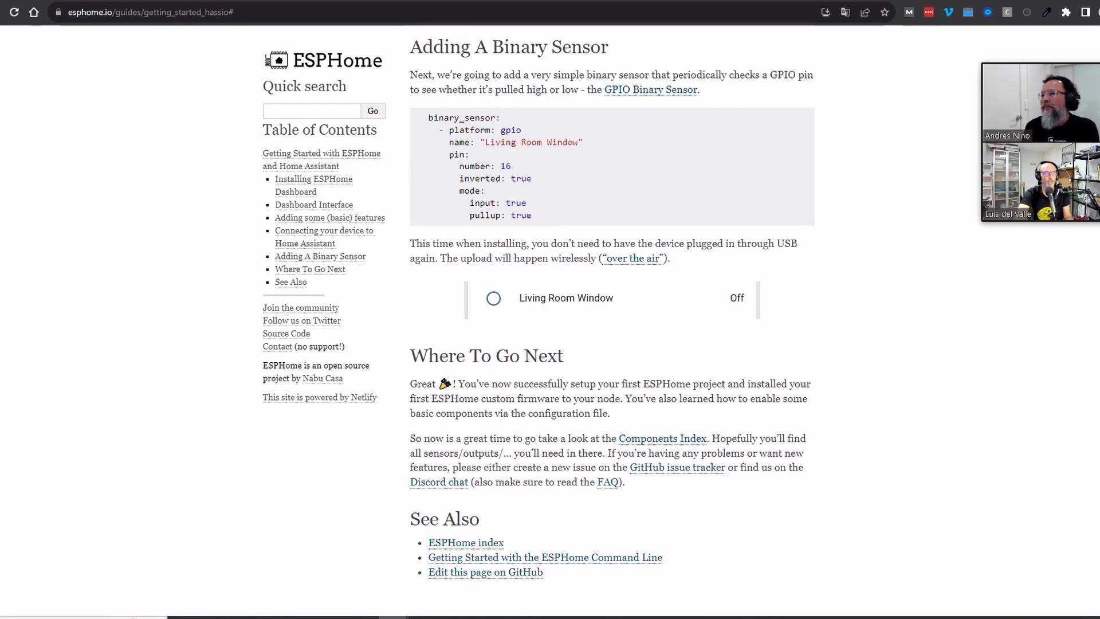
{"action": "left_click", "coordinate": [277, 189]}
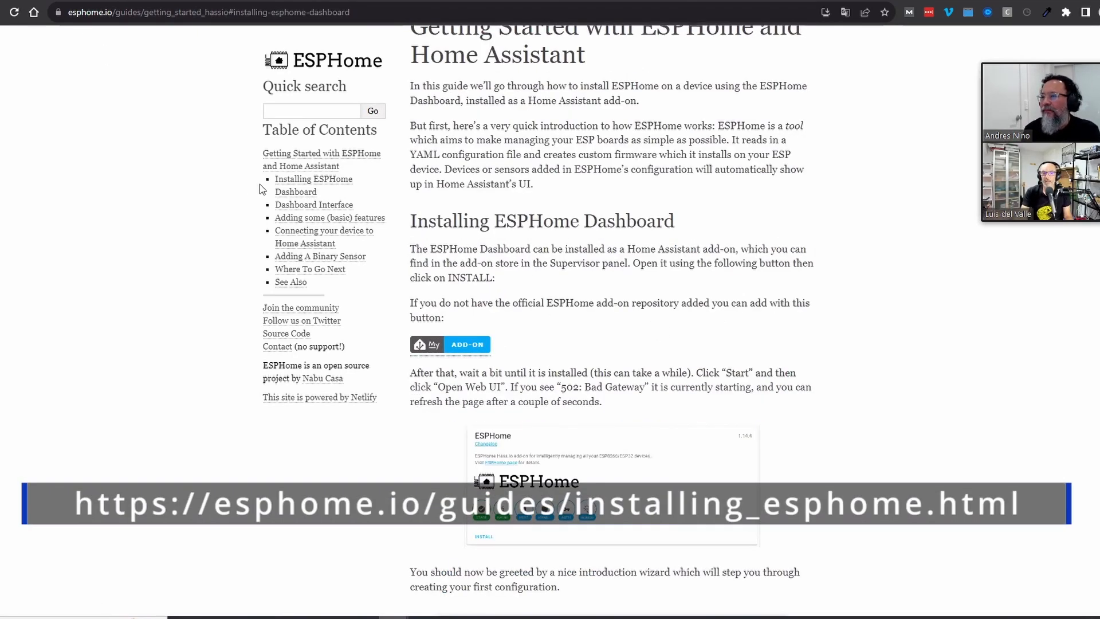
{"action": "left_click", "coordinate": [3, 12]}
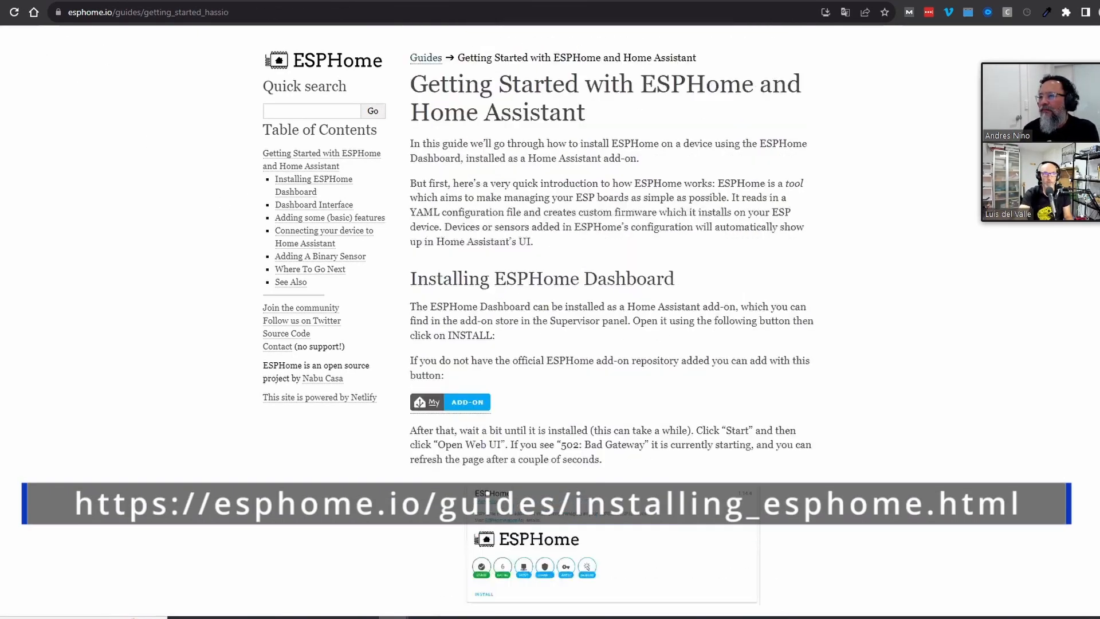
{"action": "key", "text": "alt+Left"}
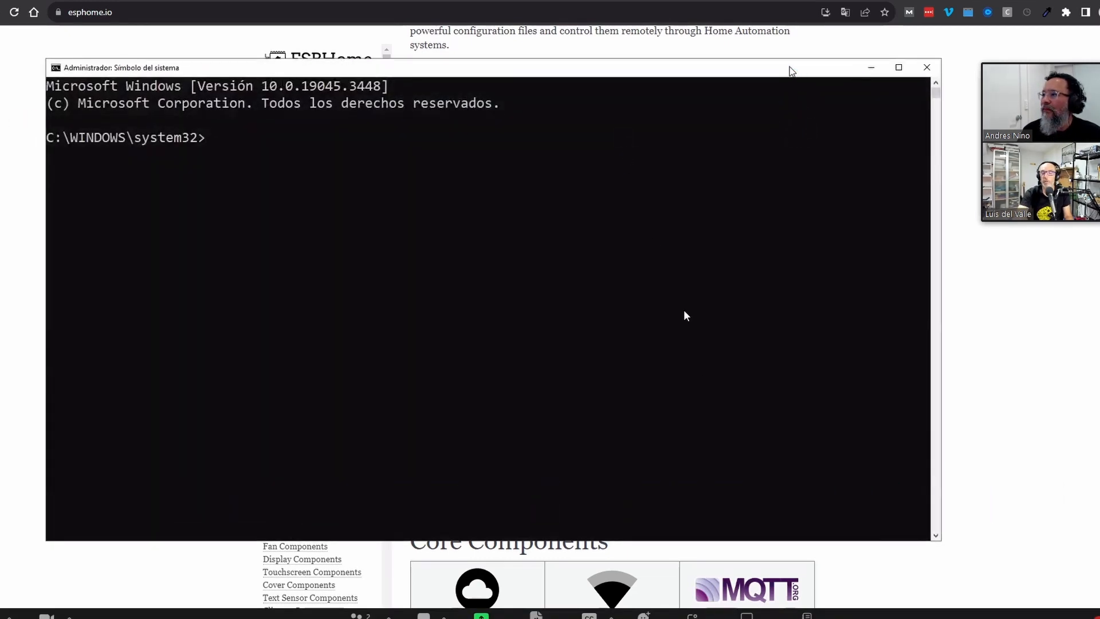
Maximize the Command Prompt and change into the D:\esphome folder
{"action": "double_click", "coordinate": [756, 72]}
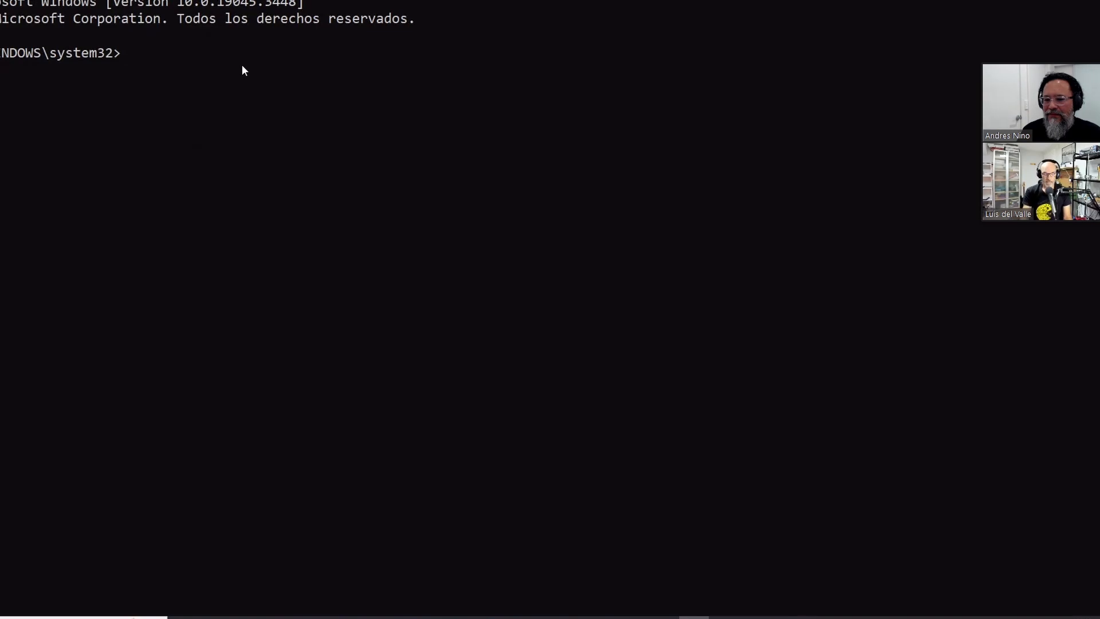
{"action": "type", "text": "d:"}
{"action": "key", "text": "Return"}
{"action": "type", "text": "cd espoh"}
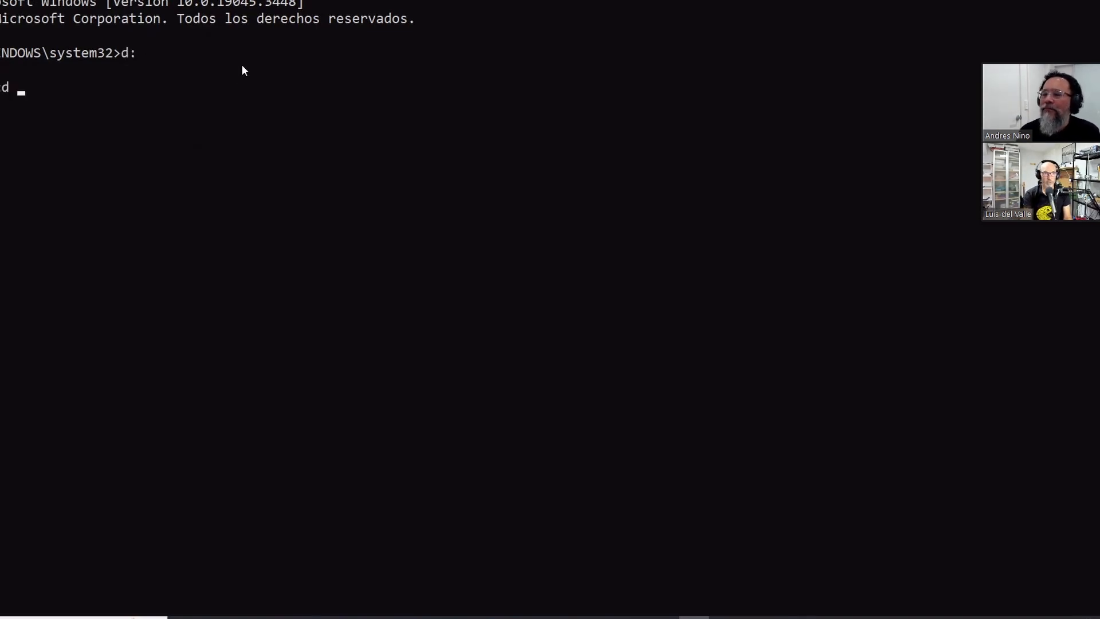
{"action": "key", "text": "BackSpace"}
{"action": "key", "text": "BackSpace"}
{"action": "type", "text": "home"}
{"action": "key", "text": "Return"}
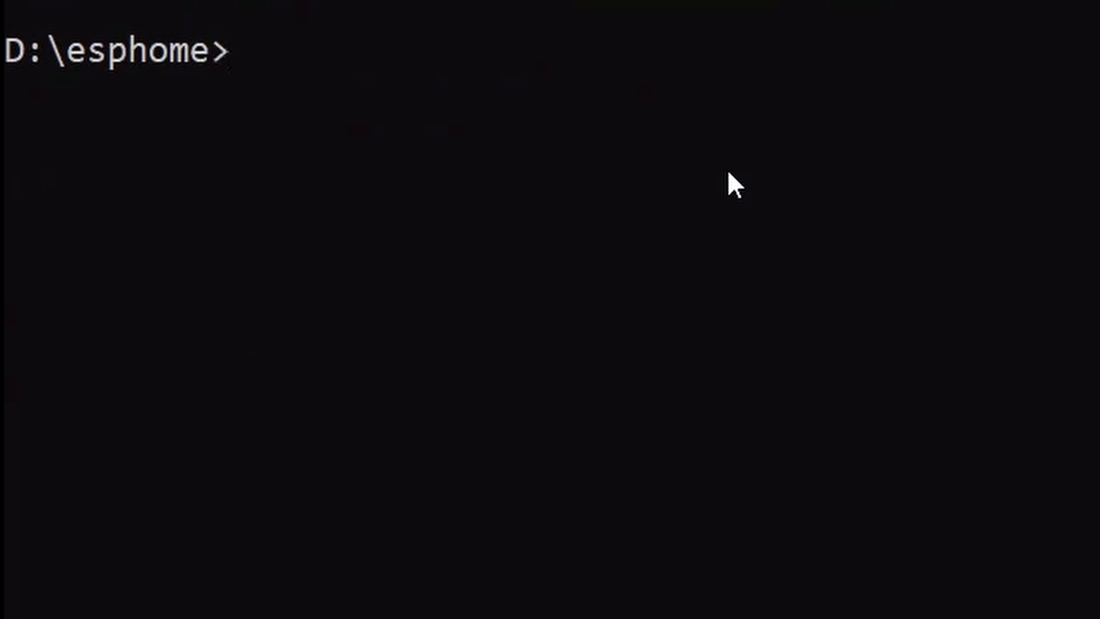
Run esphome and 'esphome version' to confirm 2023.8.3, then clear the screen with cls
{"action": "type", "text": "esphome"}
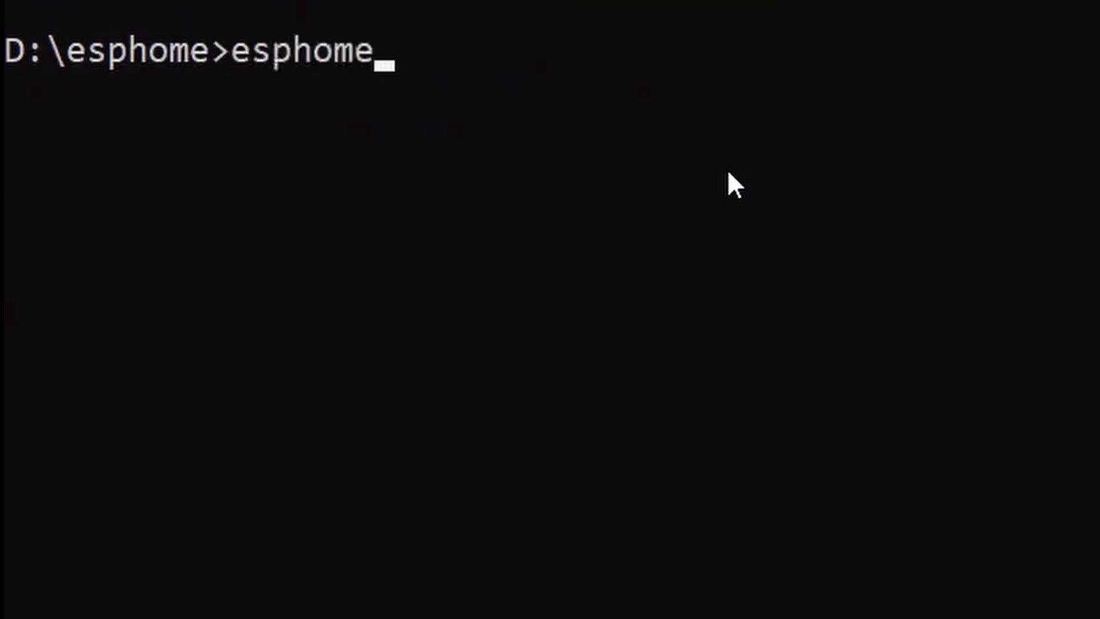
{"action": "key", "text": "Return"}
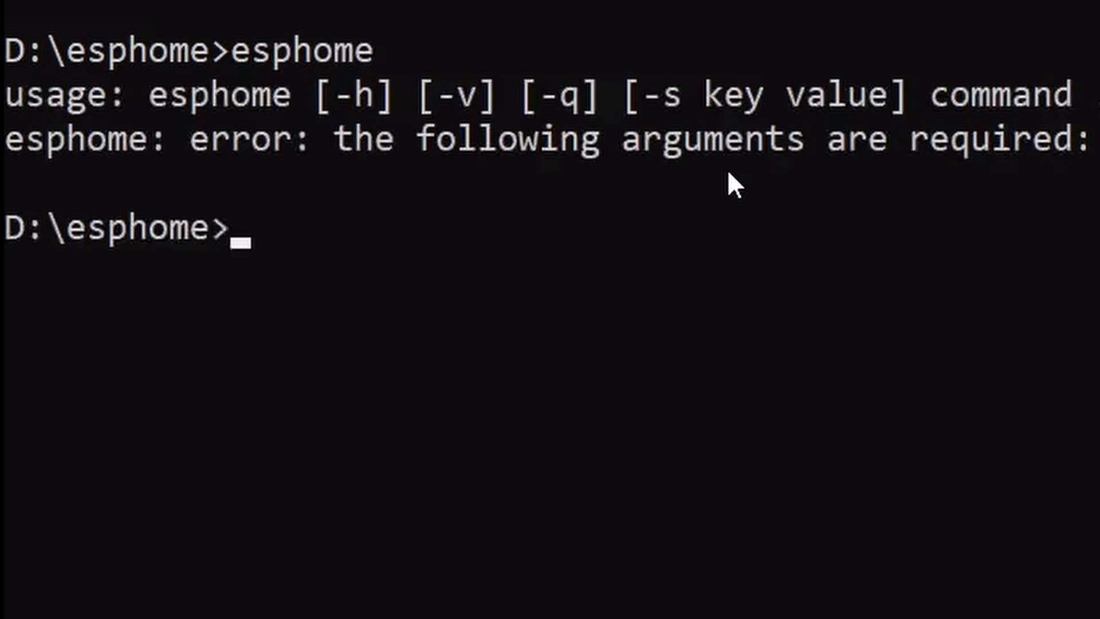
{"action": "type", "text": "esphome "}
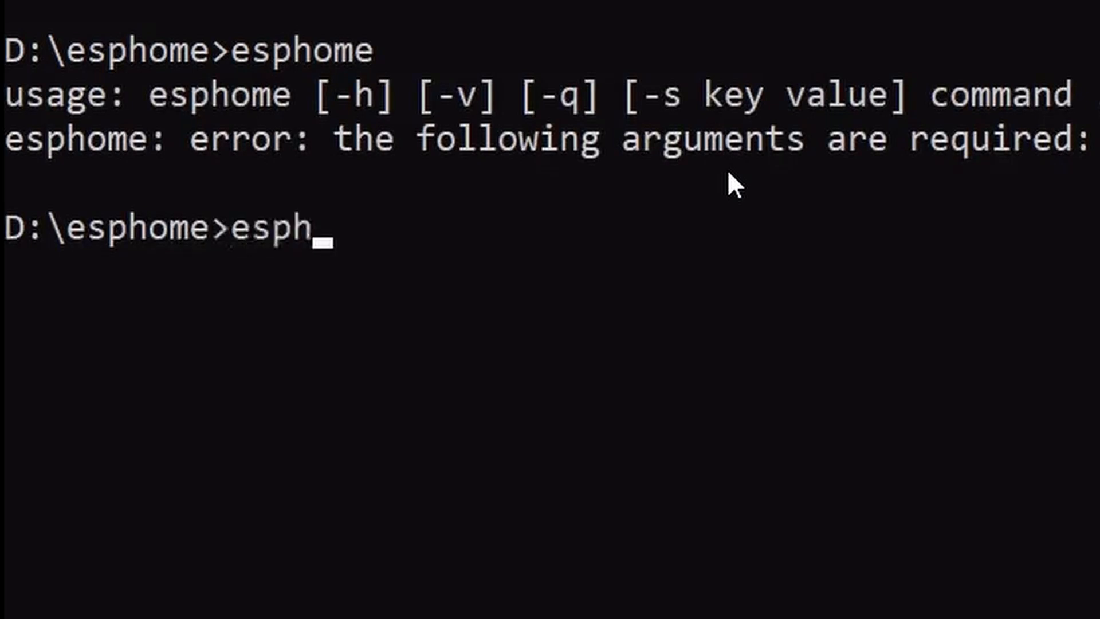
{"action": "type", "text": "version"}
{"action": "key", "text": "Return"}
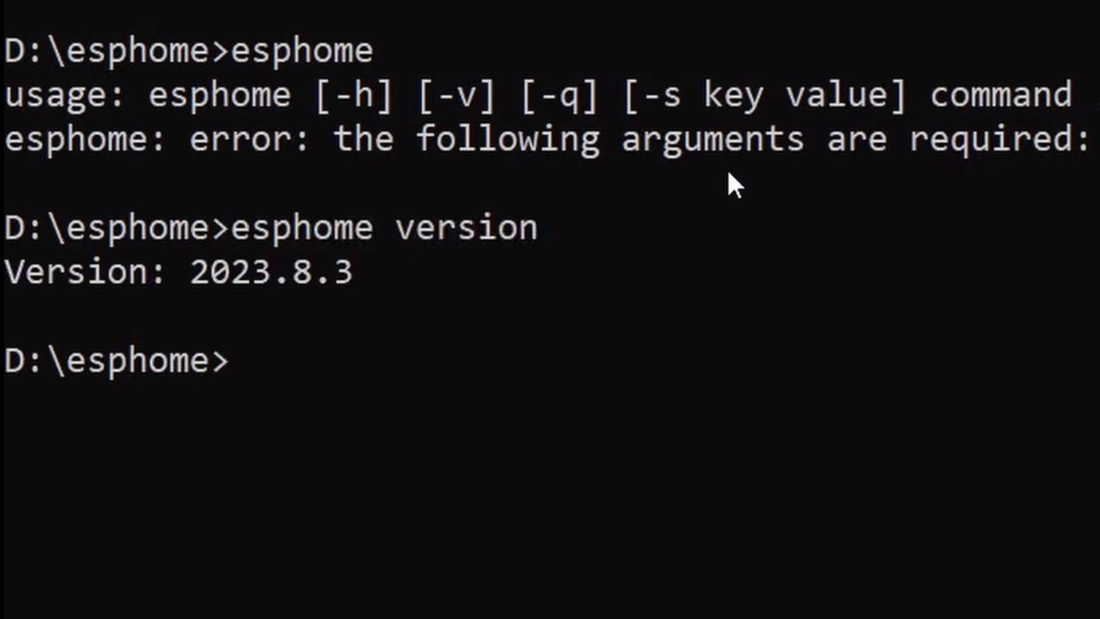
{"action": "type", "text": "cls"}
{"action": "key", "text": "Return"}
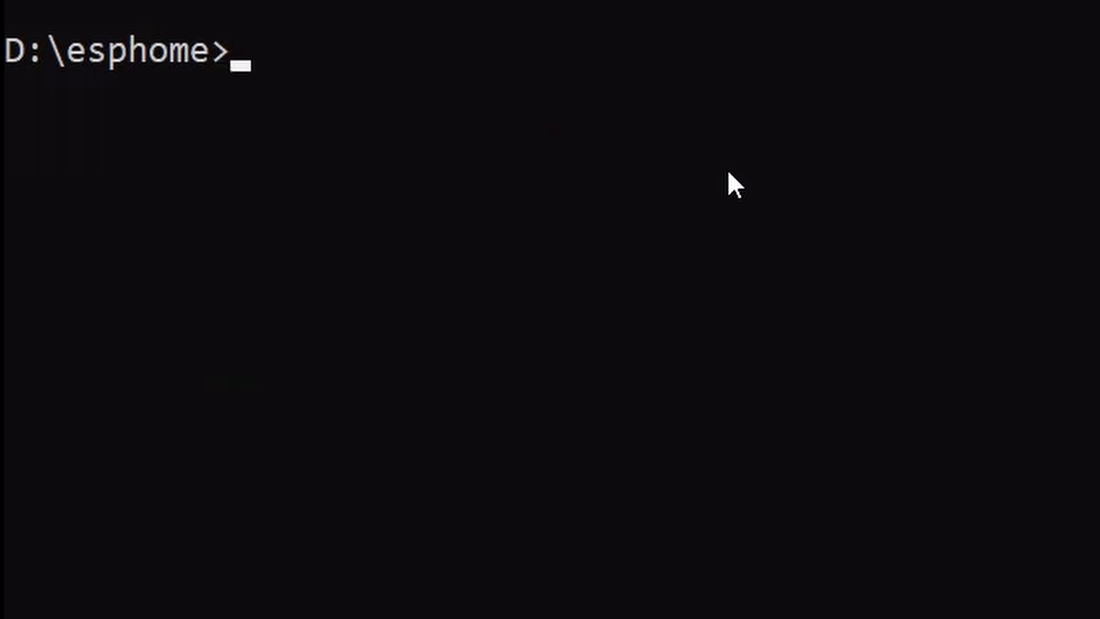
Launch 'esphome wizard andres.yaml', entering andres as the node name and ESP8266 as platform
{"action": "type", "text": "esphome wizard "}
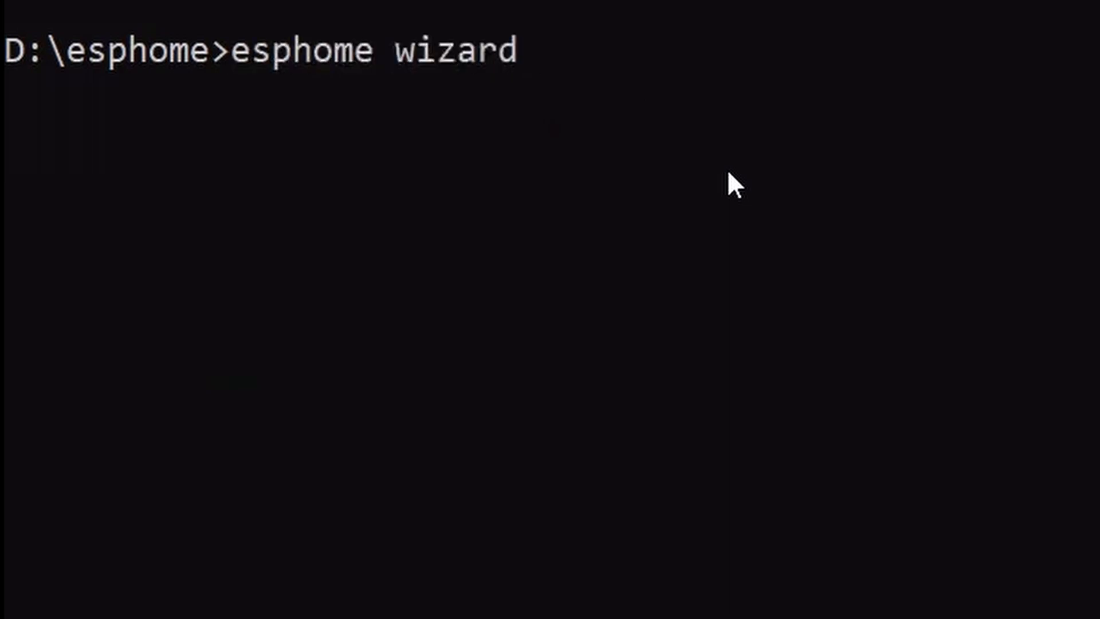
{"action": "type", "text": "andres.yaml"}
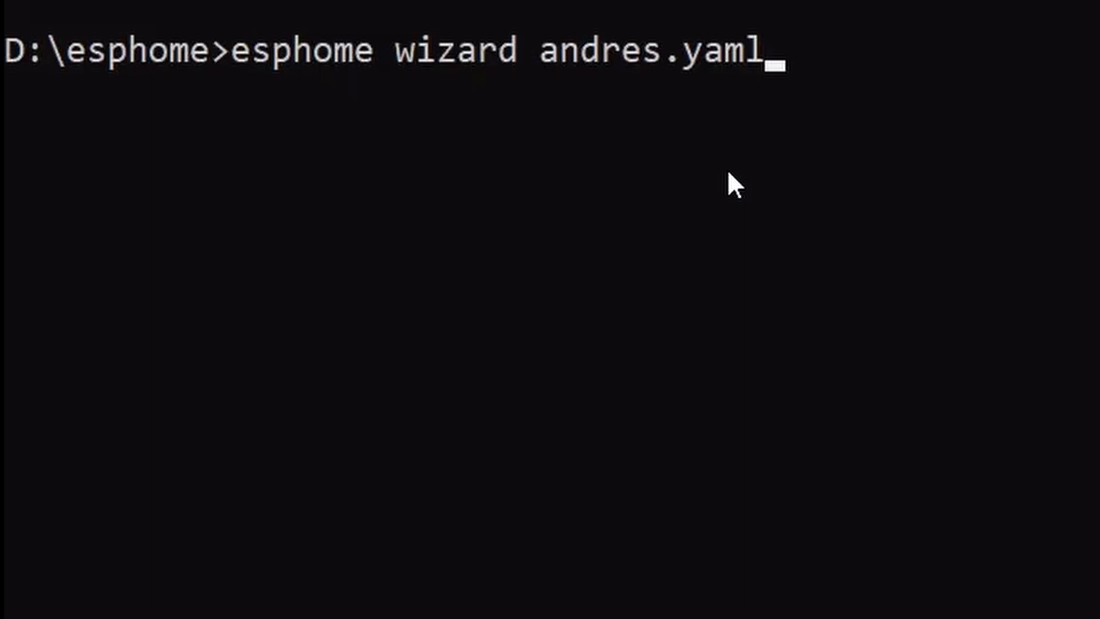
{"action": "key", "text": "Return"}
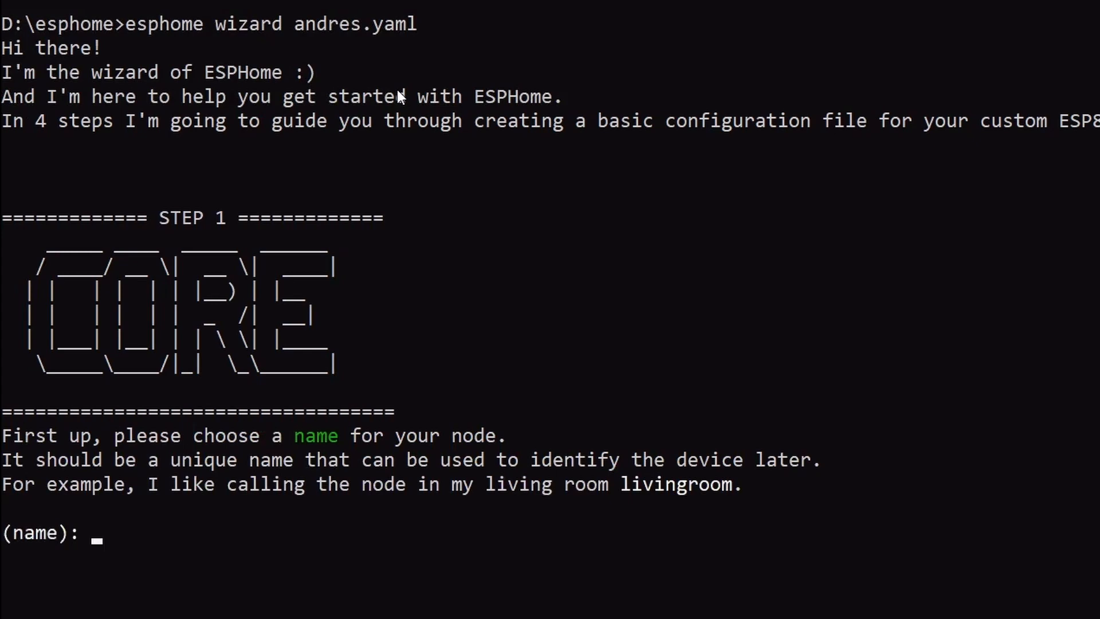
{"action": "type", "text": "andres"}
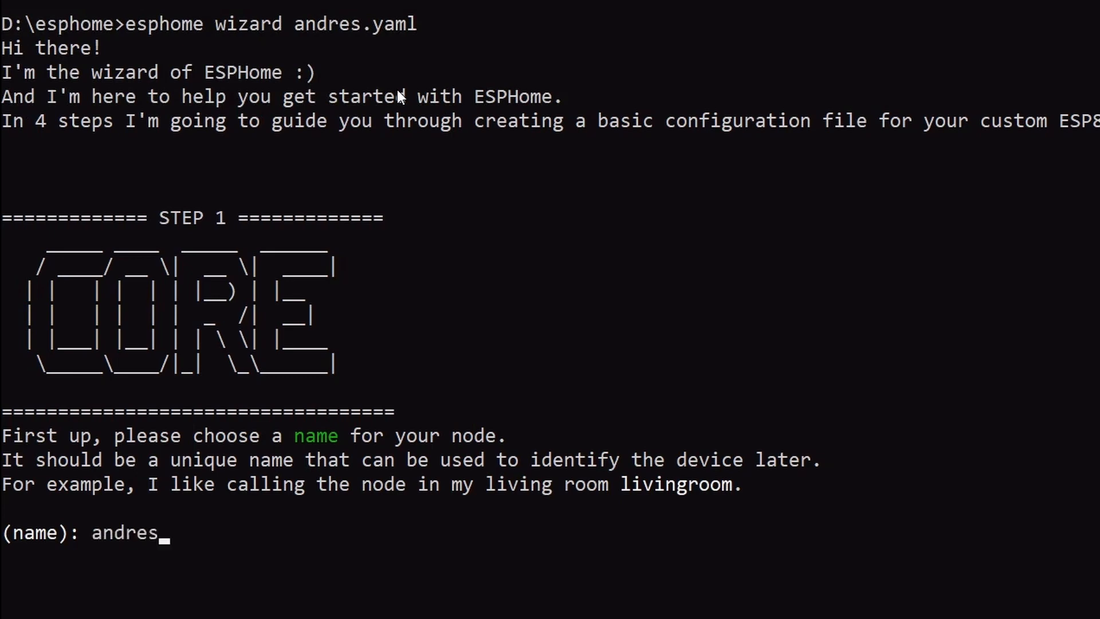
{"action": "key", "text": "Return"}
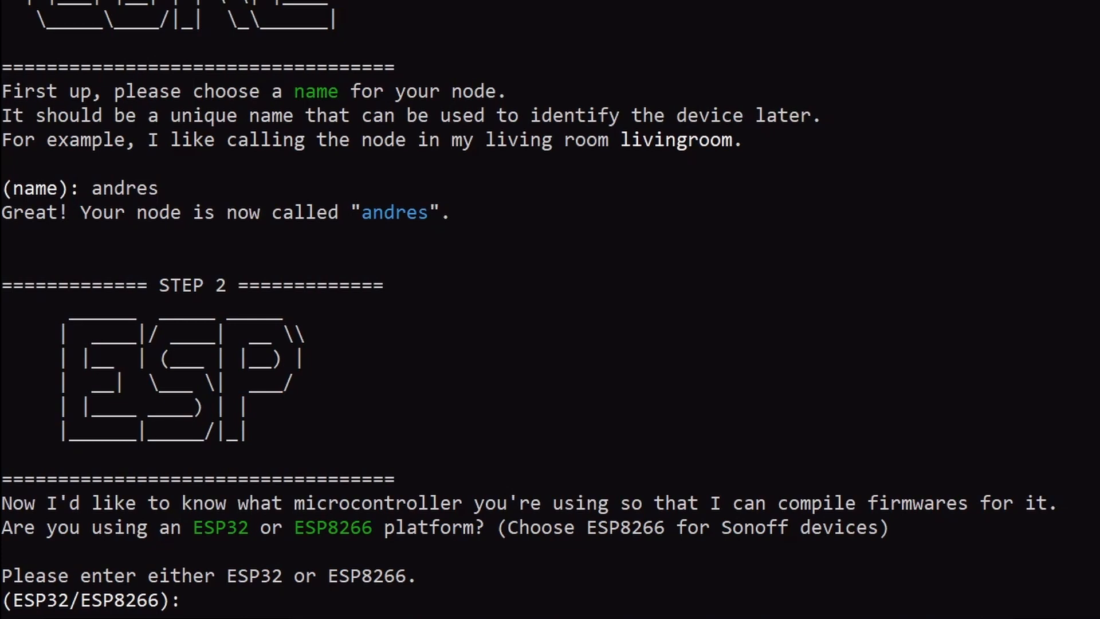
{"action": "type", "text": "ESP8266"}
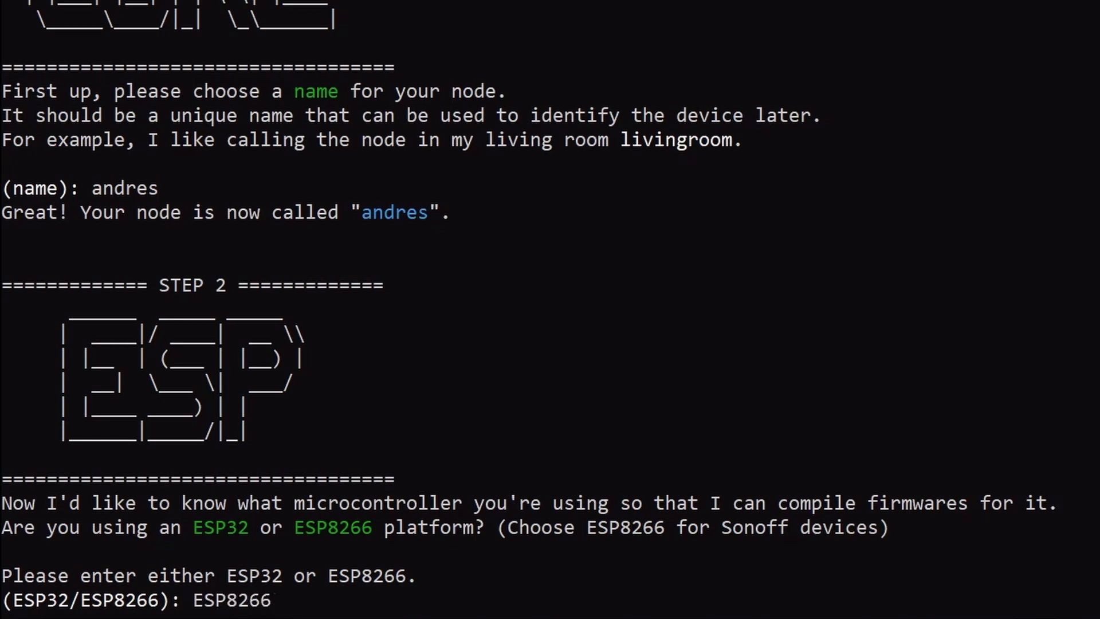
{"action": "key", "text": "Return"}
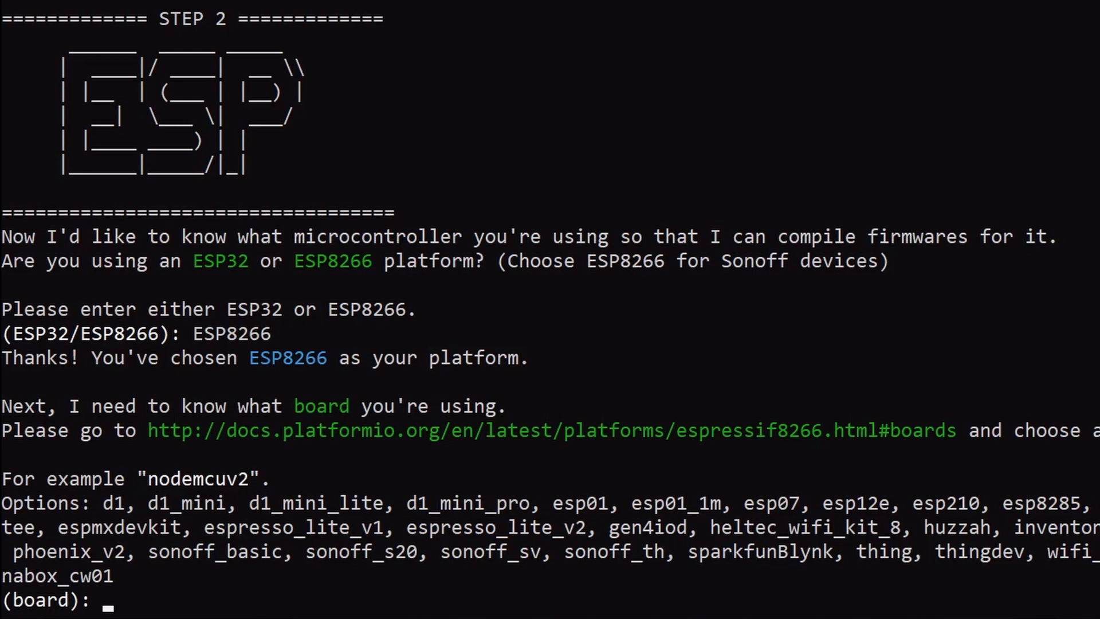
Enter d1_mini as the board at the wizard's board prompt
{"action": "left_click", "coordinate": [217, 505]}
{"action": "left_click_drag", "start_coordinate": [218, 504], "coordinate": [150, 501]}
{"action": "left_click", "coordinate": [175, 600]}
{"action": "left_click", "coordinate": [119, 600]}
{"action": "type", "text": "d1_mini"}
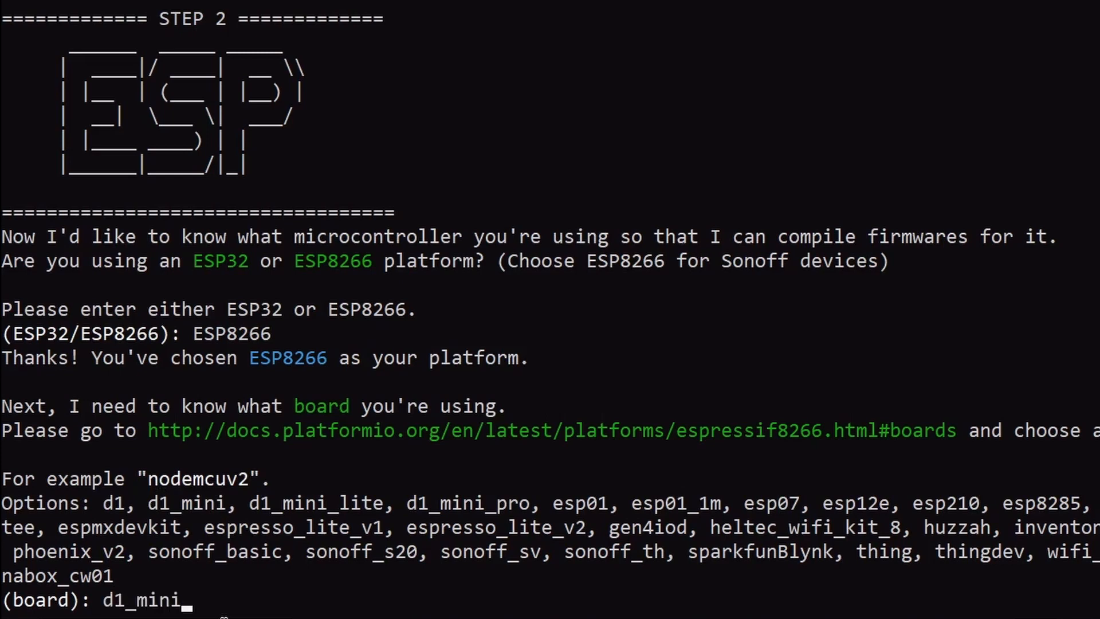
{"action": "key", "text": "Return"}
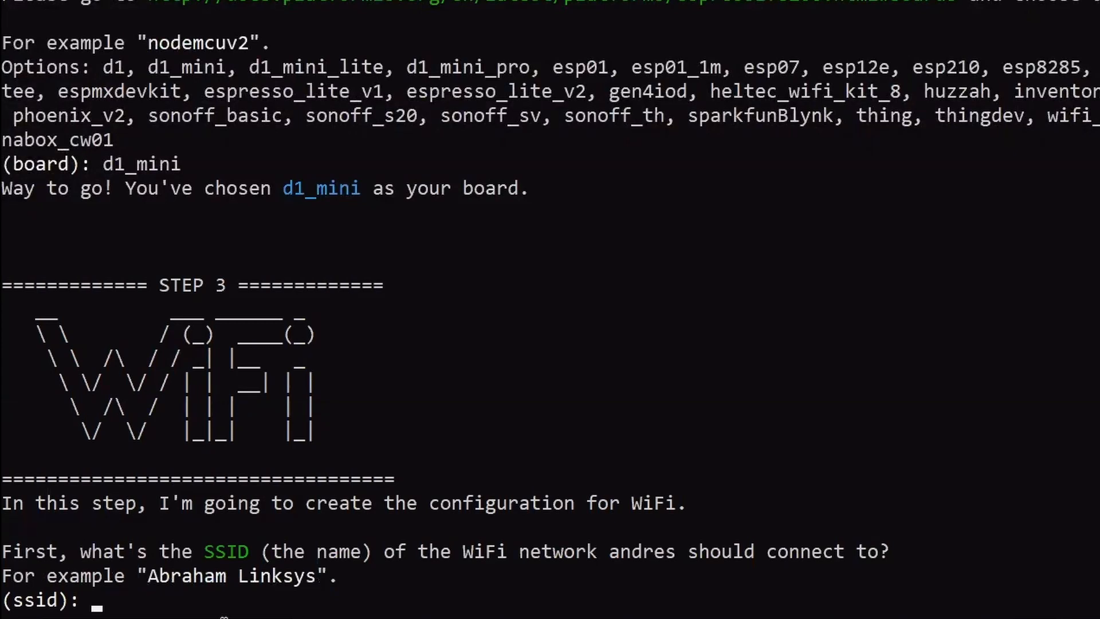
Enter the home WiFi network name and pasted password, skip the OTA password, and view andres.yaml in File Explorer
{"action": "type", "text": "Csa"}
{"action": "key", "text": "BackSpace"}
{"action": "key", "text": "BackSpace"}
{"action": "type", "text": "asaDelValle24"}
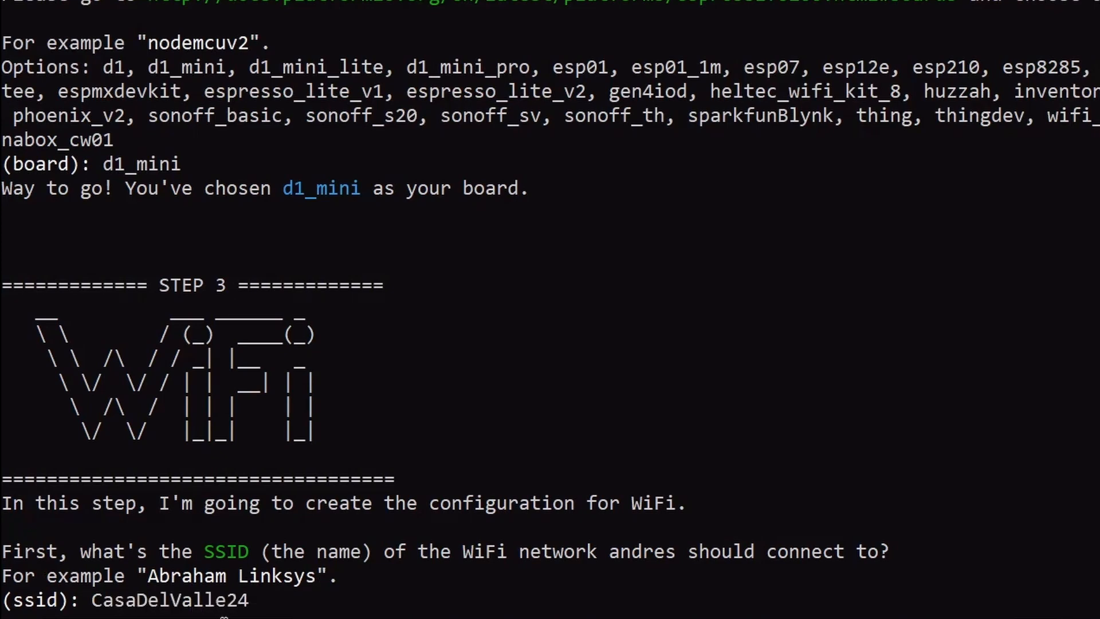
{"action": "key", "text": "Return"}
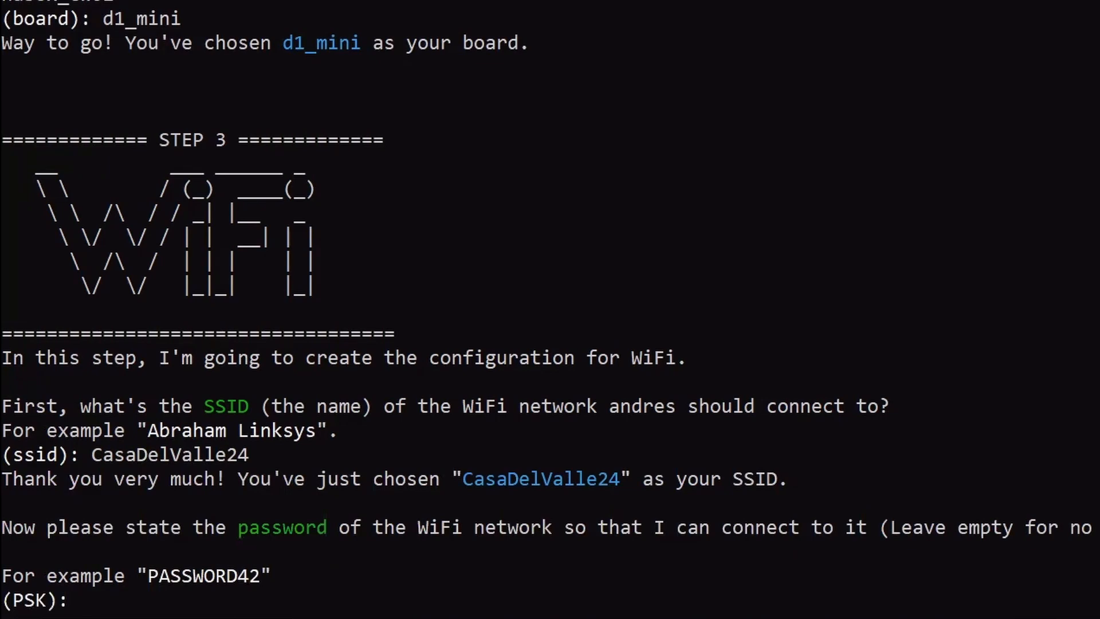
{"action": "key", "text": "ctrl+v"}
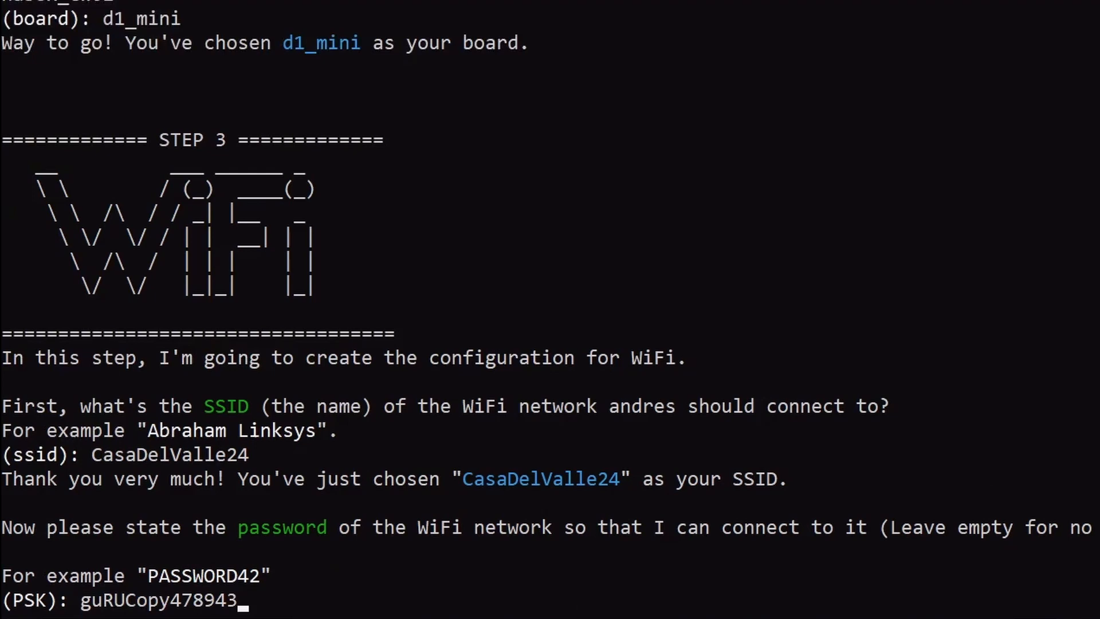
{"action": "key", "text": "Return"}
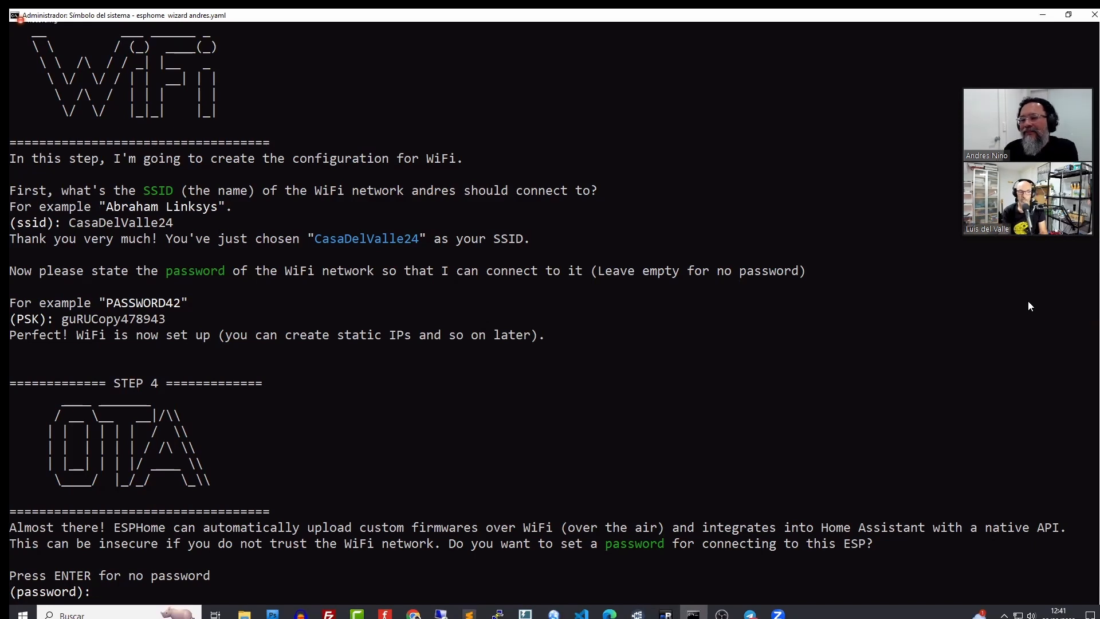
{"action": "key", "text": "Return"}
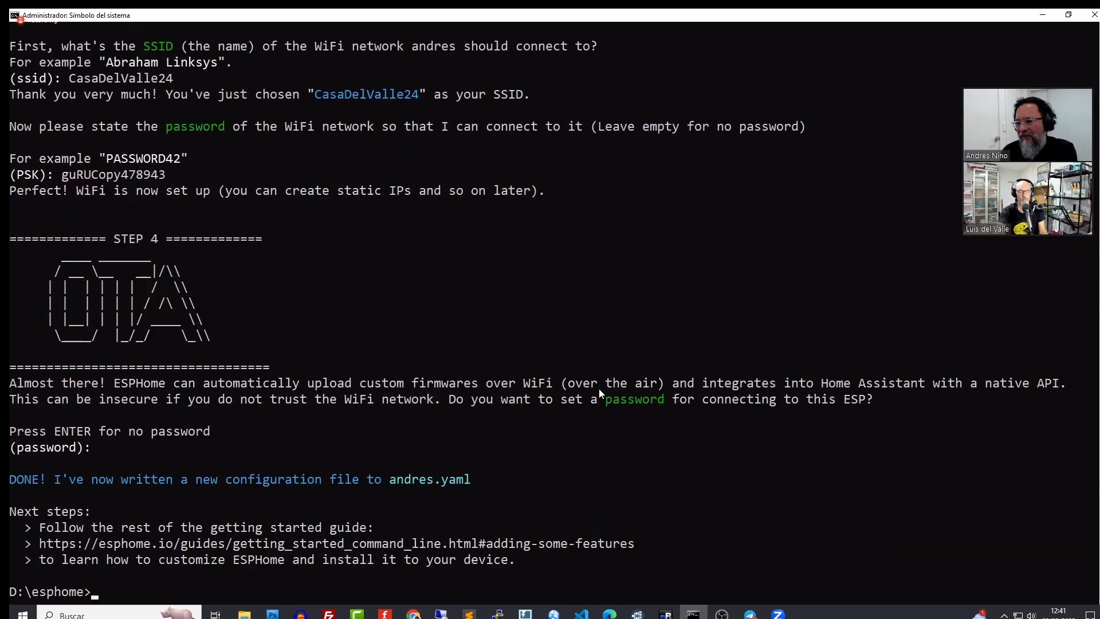
{"action": "left_click", "coordinate": [245, 614]}
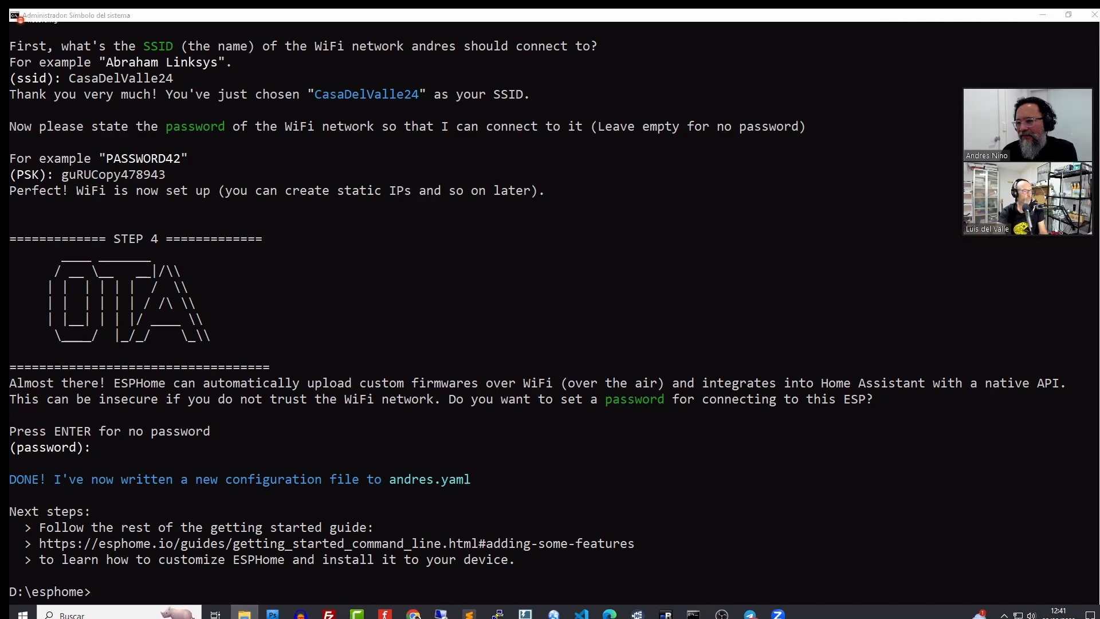
{"action": "left_click", "coordinate": [444, 206]}
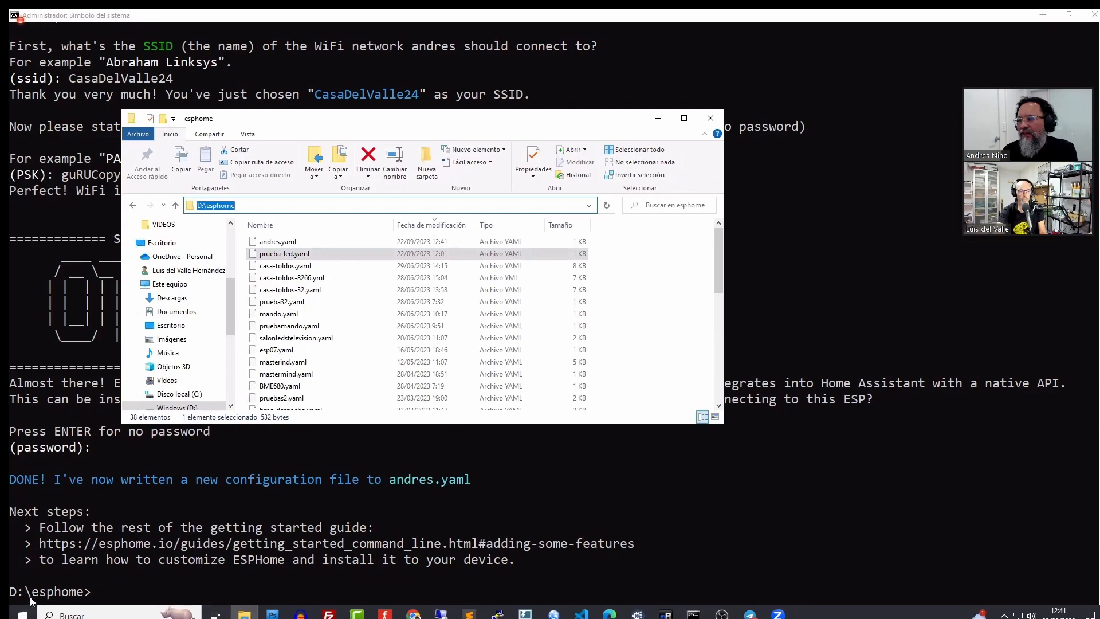
Open andres.yaml from D:\esphome with Sublime Text via its right-click menu
{"action": "left_click", "coordinate": [287, 245]}
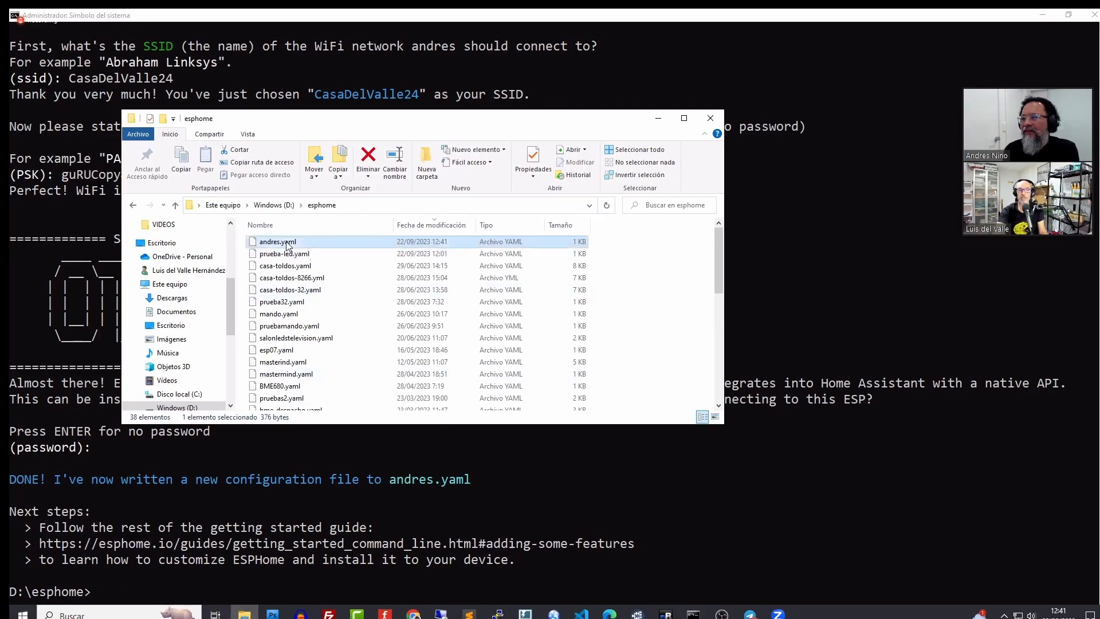
{"action": "right_click", "coordinate": [287, 245]}
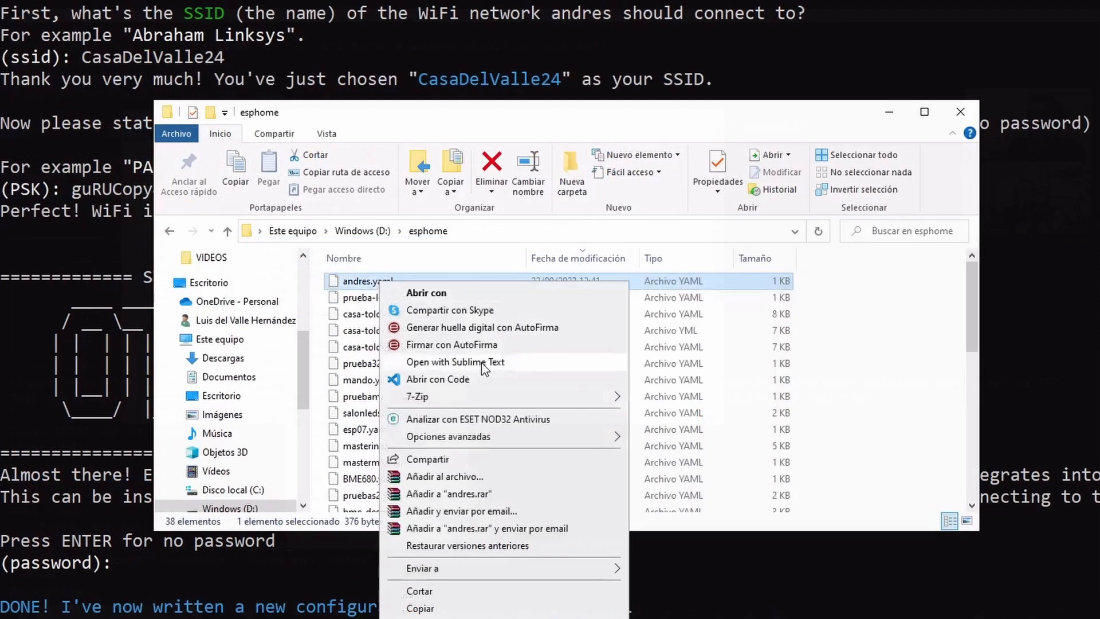
{"action": "left_click", "coordinate": [481, 362]}
{"action": "scroll", "coordinate": [532, 377], "scroll_direction": "up", "scroll_amount": 3, "text": "ctrl"}
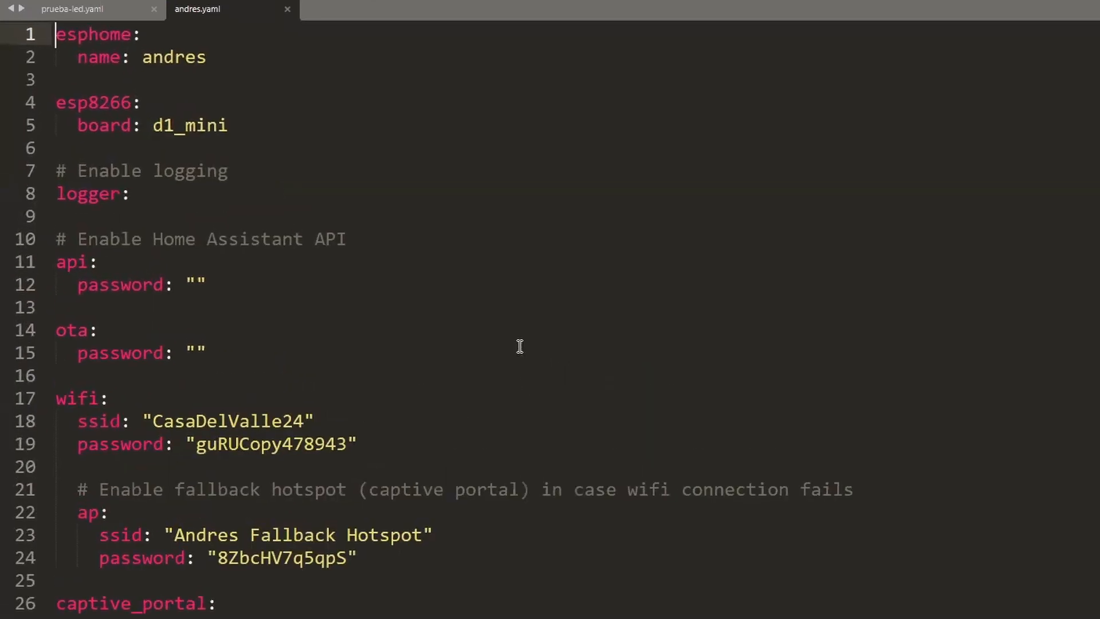
Highlight the name: andres line, the esp8266 block with board d1_mini, and logger
{"action": "left_click_drag", "start_coordinate": [236, 58], "coordinate": [79, 62]}
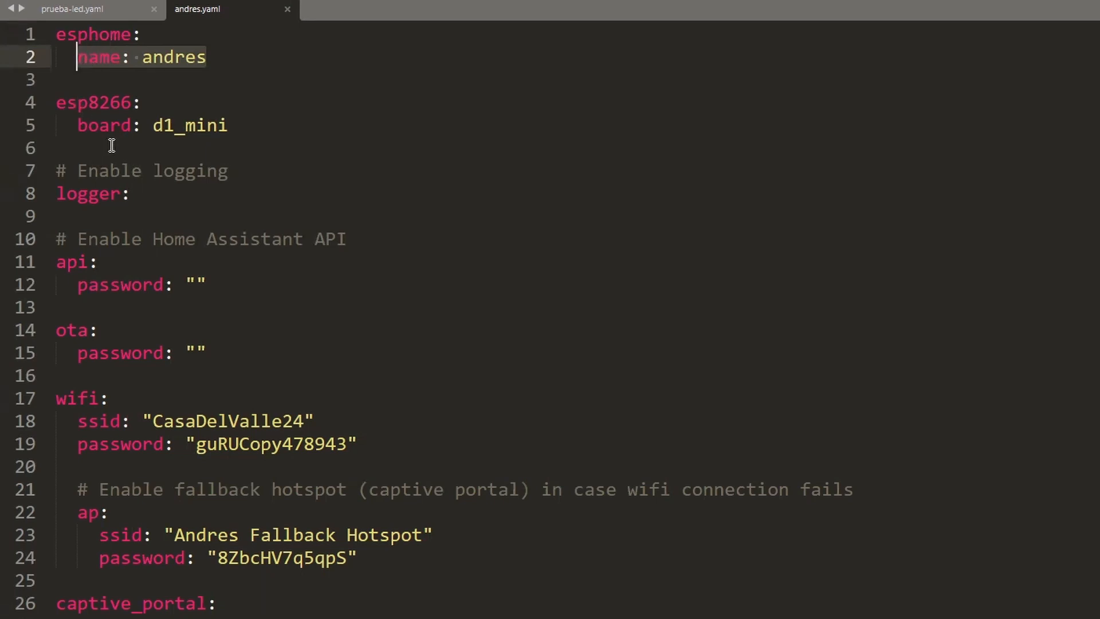
{"action": "left_click_drag", "start_coordinate": [259, 604], "coordinate": [55, 34]}
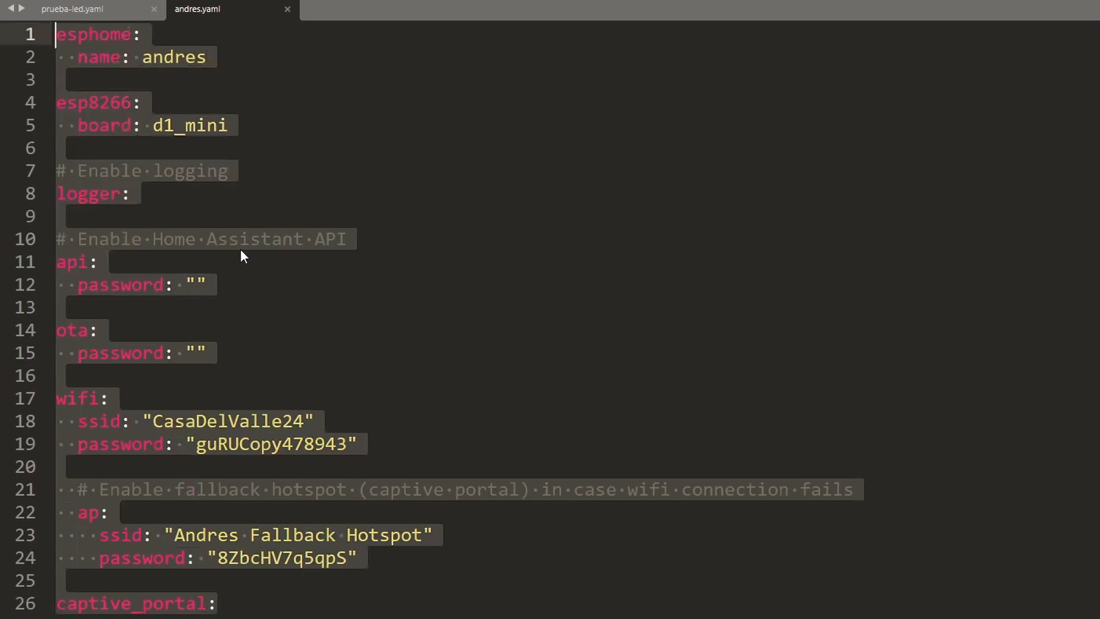
{"action": "left_click", "coordinate": [228, 112]}
{"action": "double_click", "coordinate": [92, 102]}
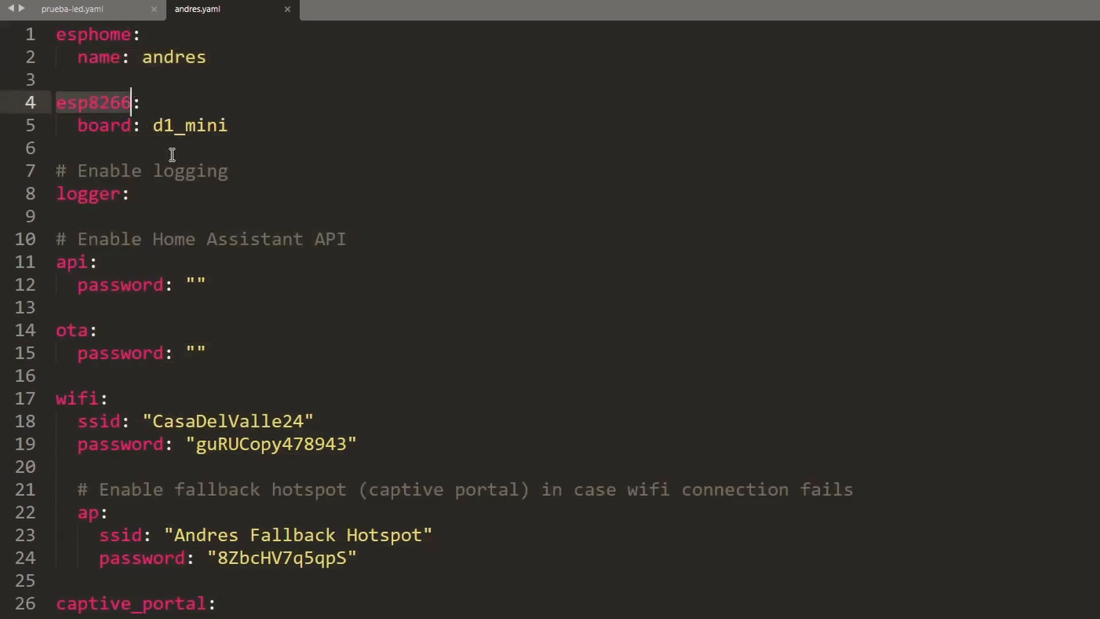
{"action": "left_click_drag", "start_coordinate": [228, 126], "coordinate": [155, 131]}
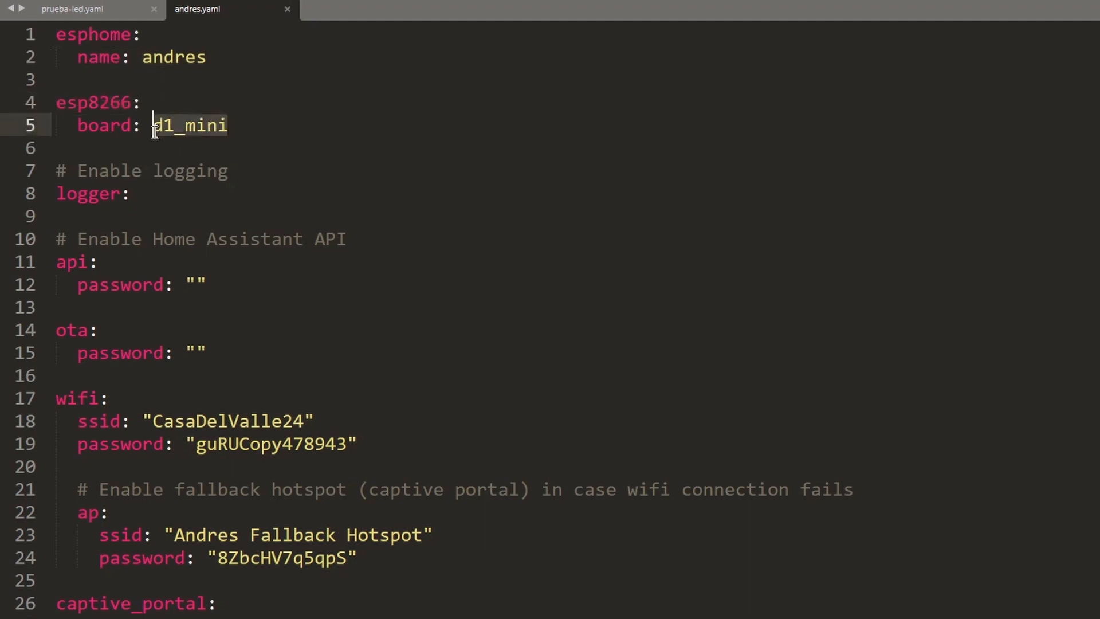
{"action": "double_click", "coordinate": [103, 194]}
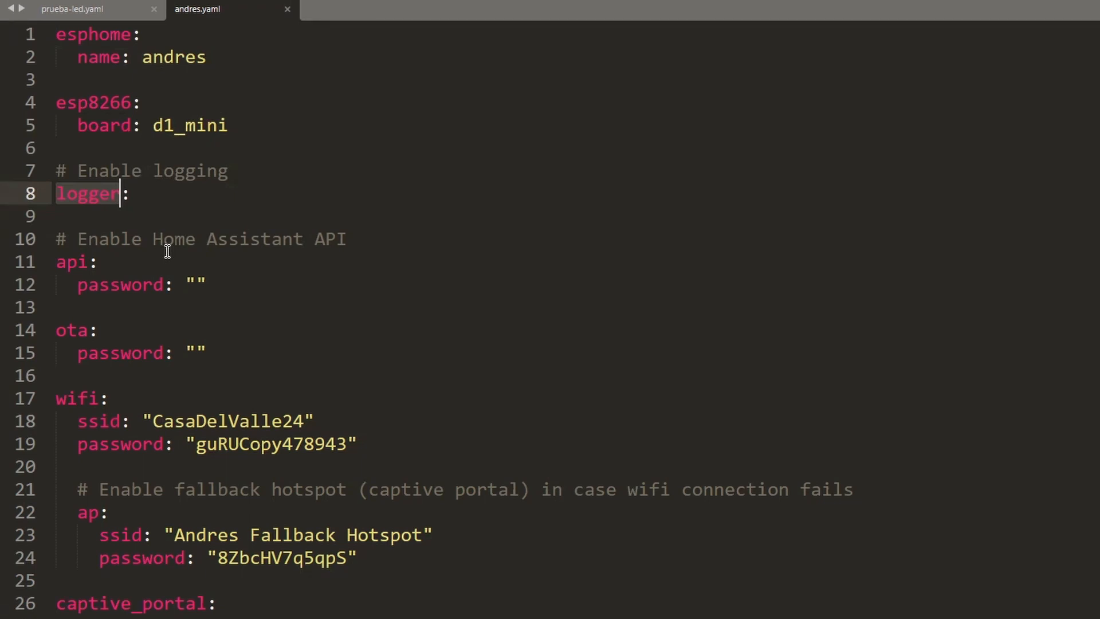
Step through the api and ota password lines in andres.yaml
{"action": "left_click", "coordinate": [57, 262]}
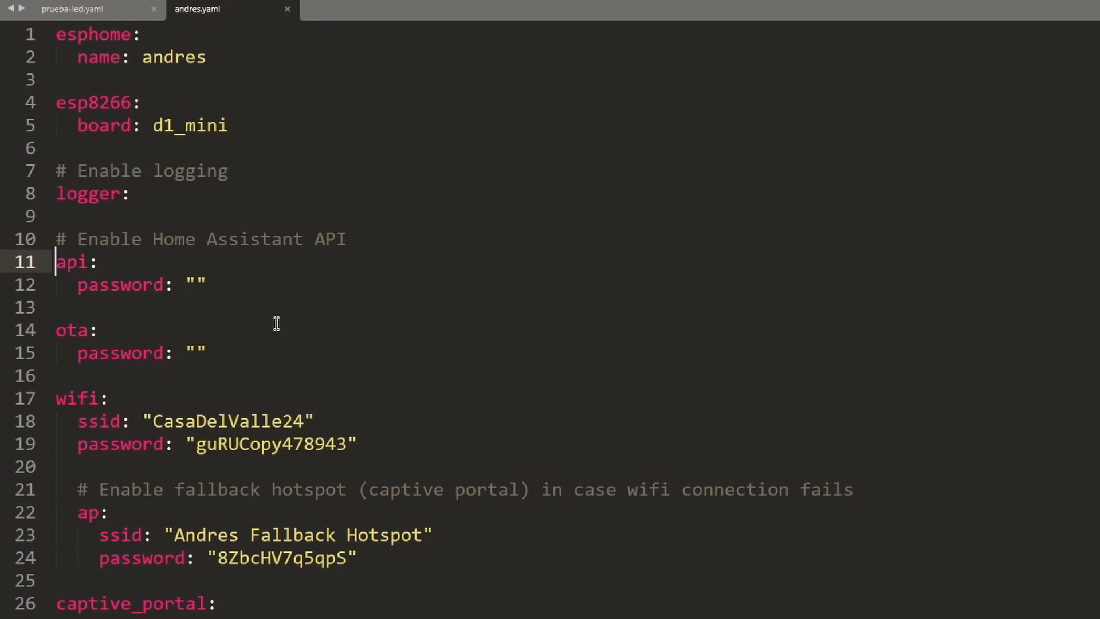
{"action": "key", "text": "Down"}
{"action": "key", "text": "Up"}
{"action": "key", "text": "Down"}
{"action": "key", "text": "Down"}
{"action": "key", "text": "Up"}
{"action": "key", "text": "Up"}
{"action": "key", "text": "Down"}
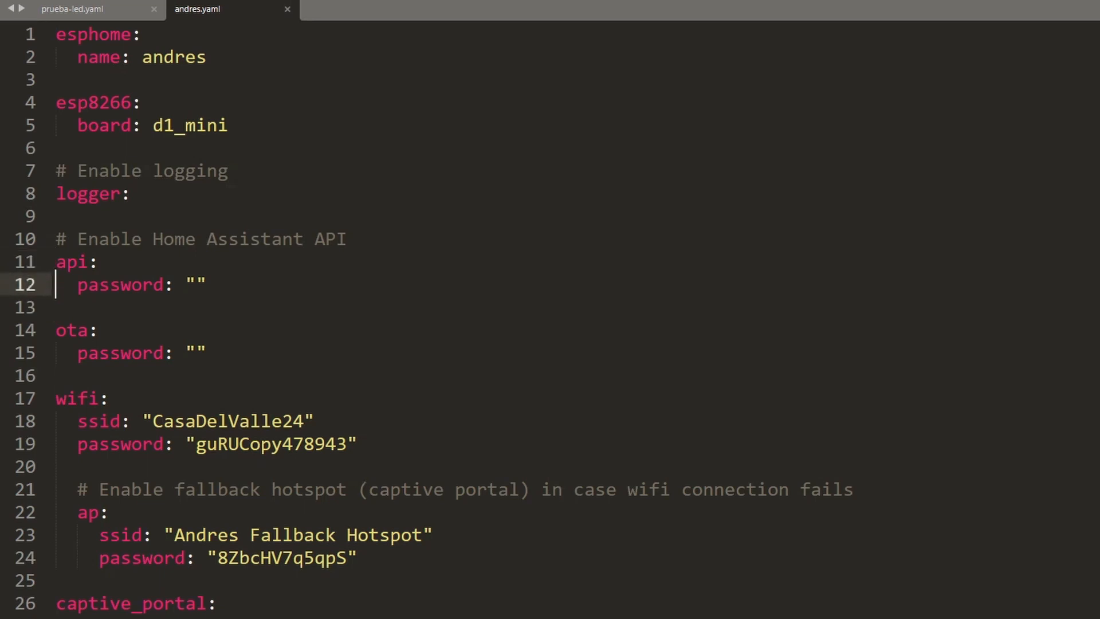
{"action": "key", "text": "Up"}
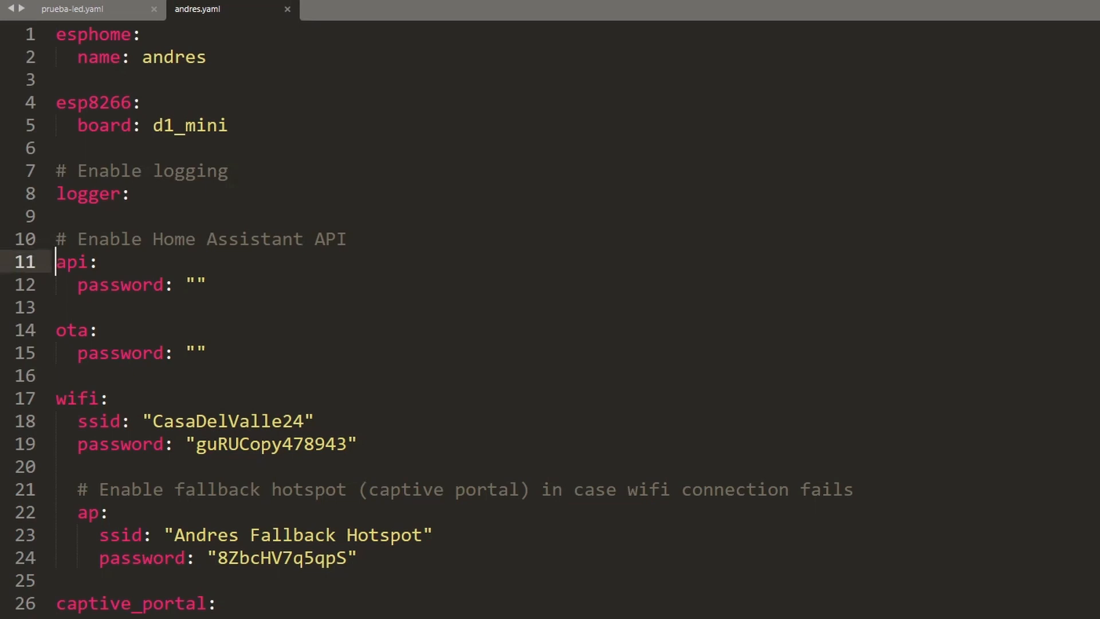
{"action": "key", "text": "Down"}
{"action": "key", "text": "Down"}
{"action": "key", "text": "Down"}
{"action": "key", "text": "Down"}
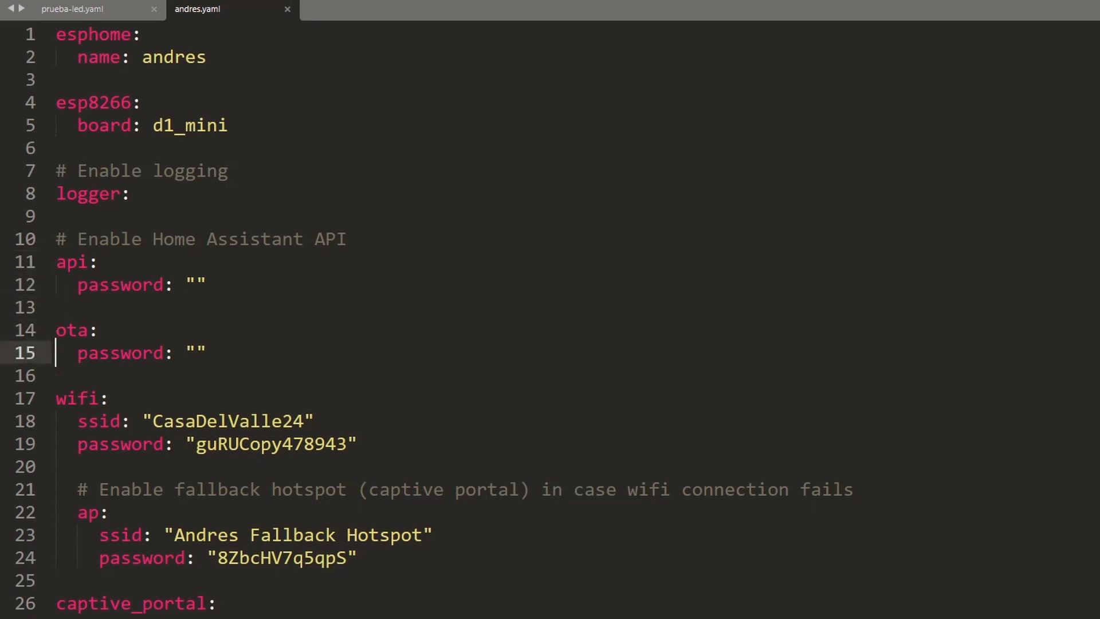
{"action": "key", "text": "Up"}
{"action": "key", "text": "Down"}
{"action": "key", "text": "Down"}
{"action": "key", "text": "Down"}
{"action": "key", "text": "Down"}
{"action": "key", "text": "Down"}
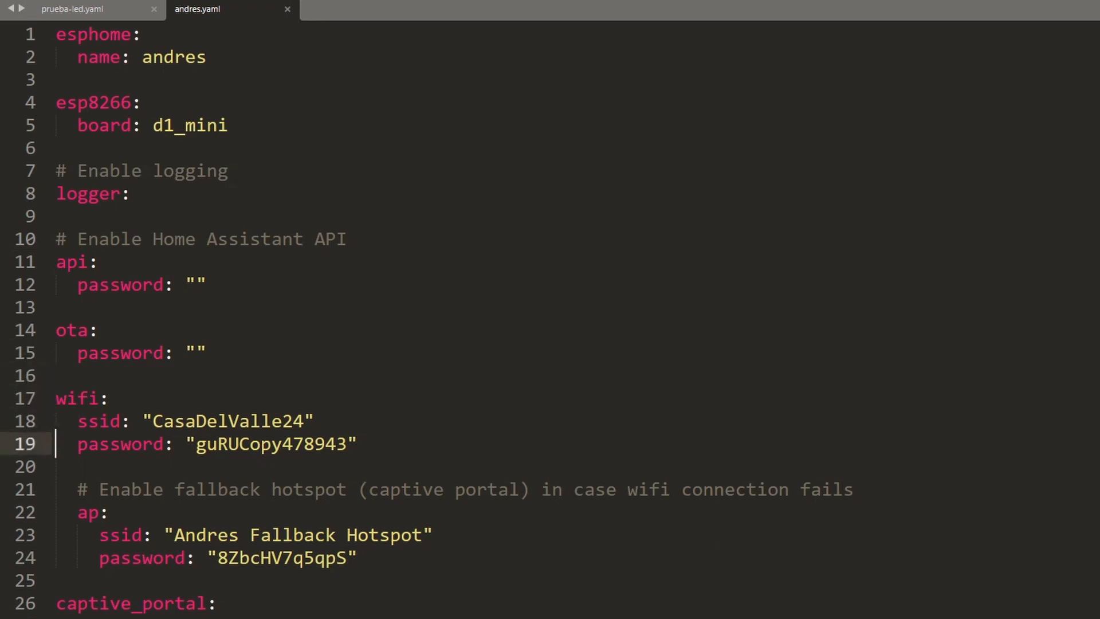
Walk through the fallback ap ssid and password, then captive_portal at the file's end
{"action": "key", "text": "Up"}
{"action": "key", "text": "Down"}
{"action": "key", "text": "Down"}
{"action": "key", "text": "Down"}
{"action": "key", "text": "Down"}
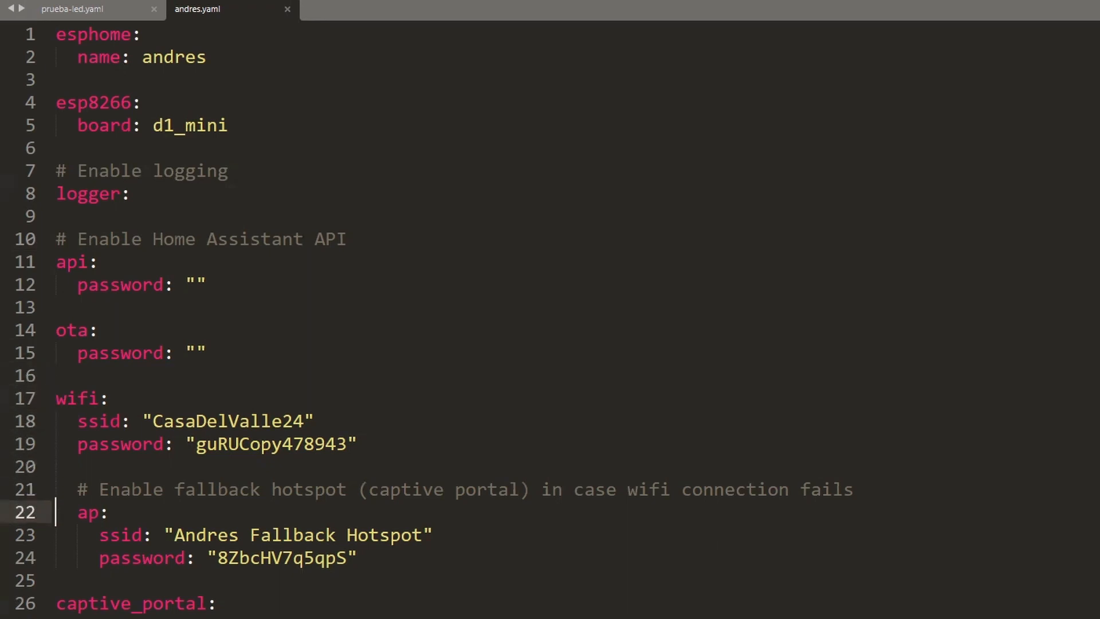
{"action": "key", "text": "Down"}
{"action": "key", "text": "Down"}
{"action": "key", "text": "Up"}
{"action": "key", "text": "Up"}
{"action": "left_click", "coordinate": [78, 512]}
{"action": "key", "text": "Home"}
{"action": "key", "text": "Down"}
{"action": "key", "text": "Down"}
{"action": "key", "text": "Down"}
{"action": "key", "text": "Down"}
{"action": "key", "text": "Down"}
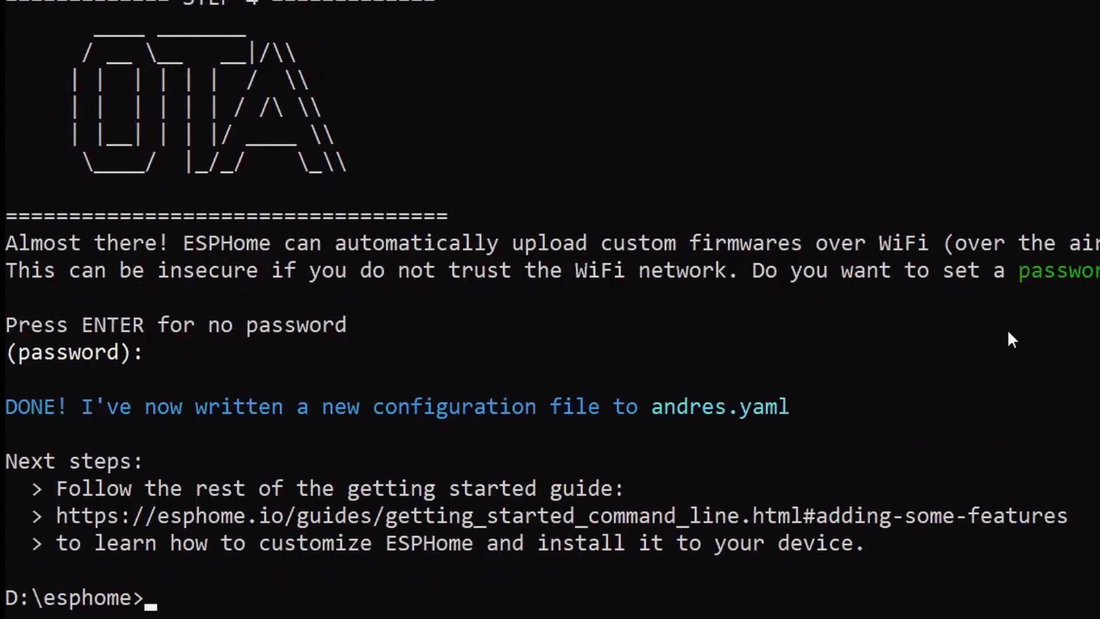
Recall the wizard command, change it to 'esphome run andres.yaml', and compile the firmware
{"action": "key", "text": "Up"}
{"action": "key", "text": "Left"}
{"action": "key", "text": "Left"}
{"action": "key", "text": "Left"}
{"action": "key", "text": "Left"}
{"action": "key", "text": "Left"}
{"action": "key", "text": "Left"}
{"action": "key", "text": "Left"}
{"action": "key", "text": "Left"}
{"action": "key", "text": "Left"}
{"action": "key", "text": "Left"}
{"action": "key", "text": "Left"}
{"action": "key", "text": "Left"}
{"action": "key", "text": "BackSpace"}
{"action": "key", "text": "BackSpace"}
{"action": "key", "text": "BackSpace"}
{"action": "key", "text": "BackSpace"}
{"action": "key", "text": "BackSpace"}
{"action": "key", "text": "BackSpace"}
{"action": "type", "text": "run"}
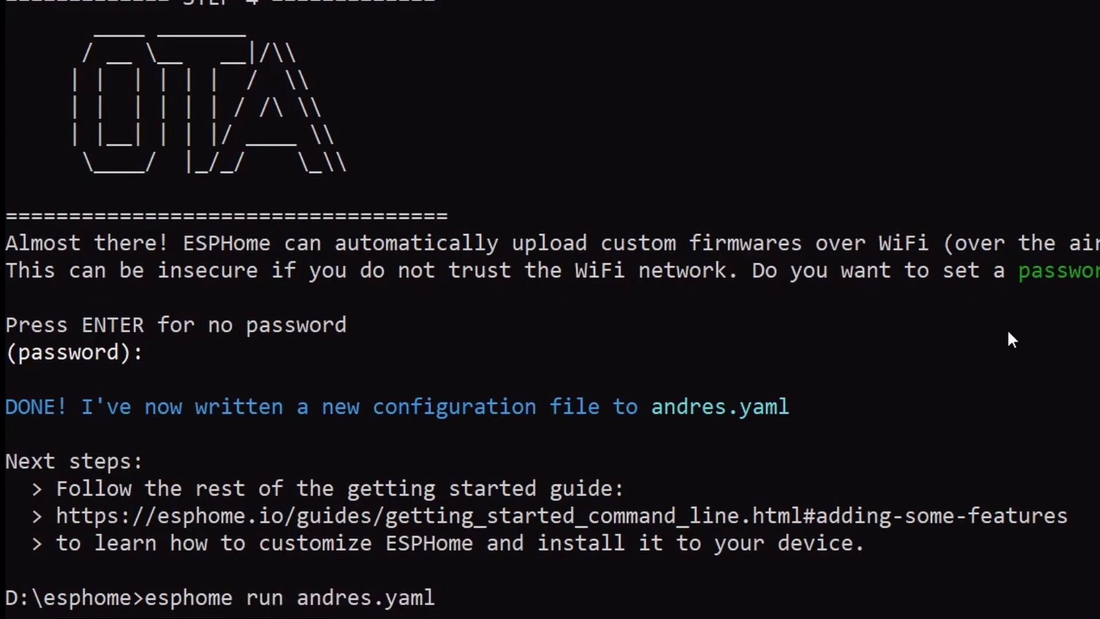
{"action": "key", "text": "Return"}
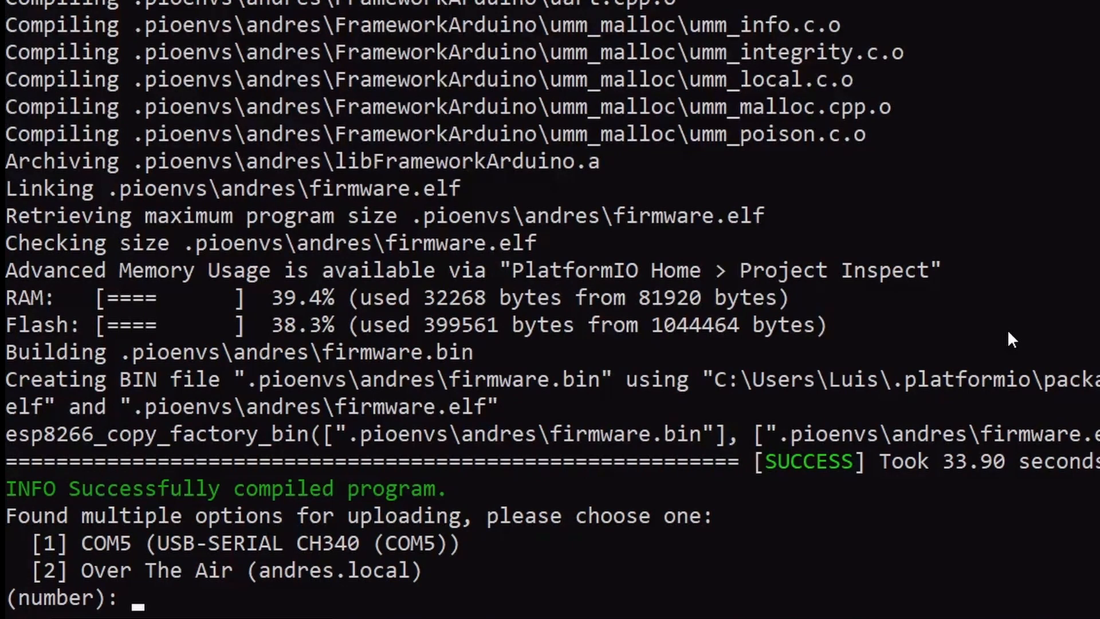
Upload the firmware over COM5 (option 1) and select the device IP 192.168.18.94 from the log
{"action": "type", "text": "1"}
{"action": "key", "text": "Return"}
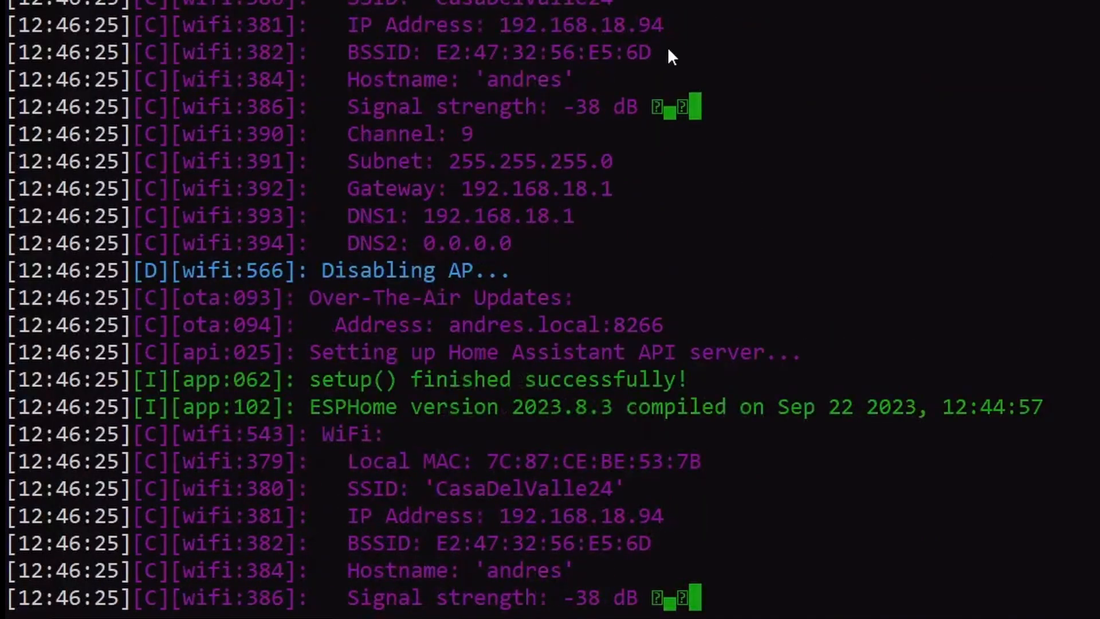
{"action": "left_click_drag", "start_coordinate": [660, 25], "coordinate": [500, 24]}
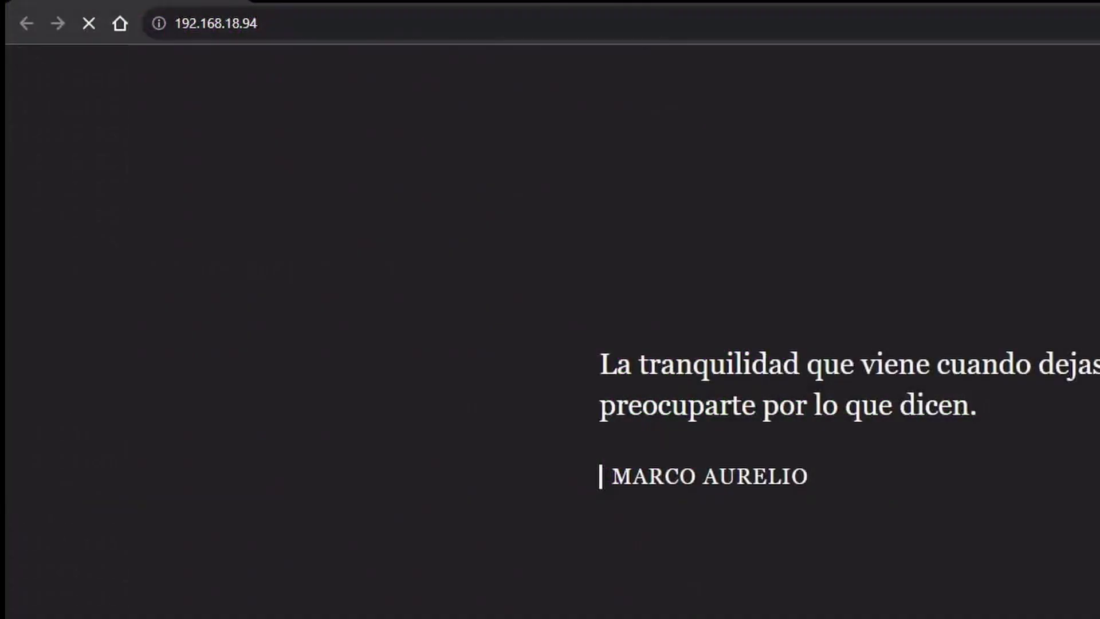
Reload 192.168.18.94 in Chrome twice, getting ERR_CONNECTION_REFUSED, then scroll back through the boot log
{"action": "key", "text": "F5"}
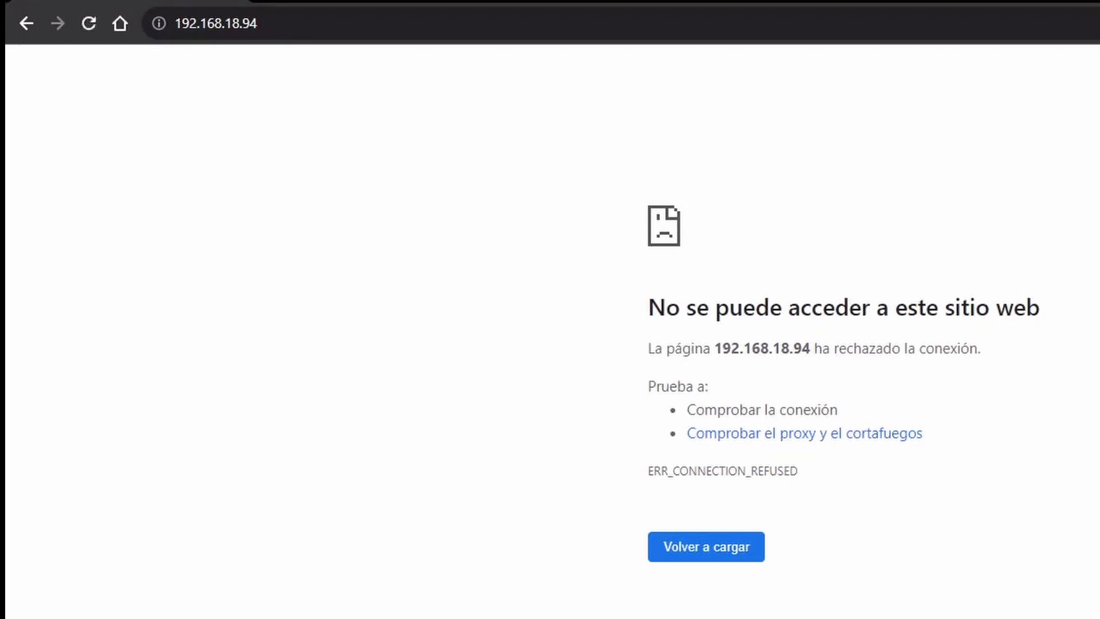
{"action": "key", "text": "F5"}
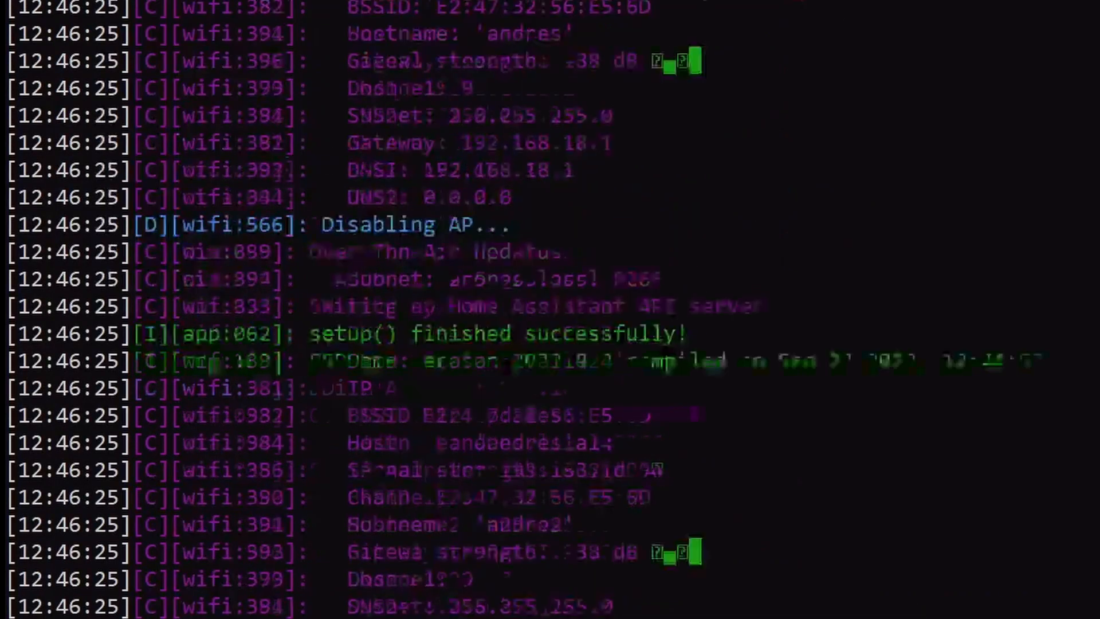
{"action": "scroll", "coordinate": [550, 309], "scroll_direction": "up", "scroll_amount": 2}
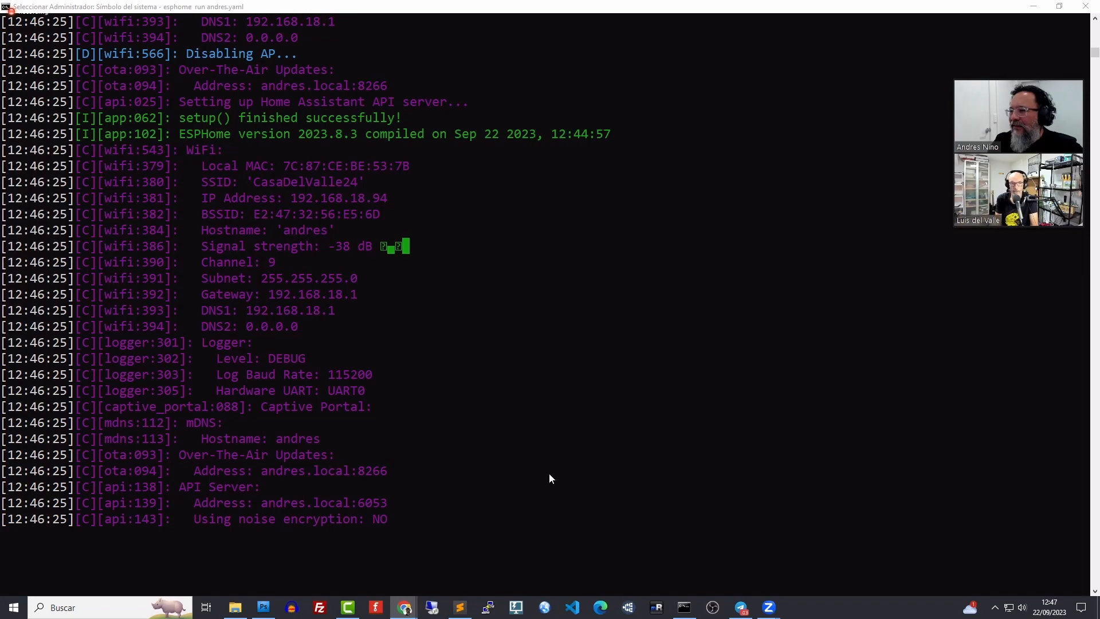
Leave the terminal and bring the ESPHome documentation forward, scrolling its component list
{"action": "left_click", "coordinate": [1041, 7]}
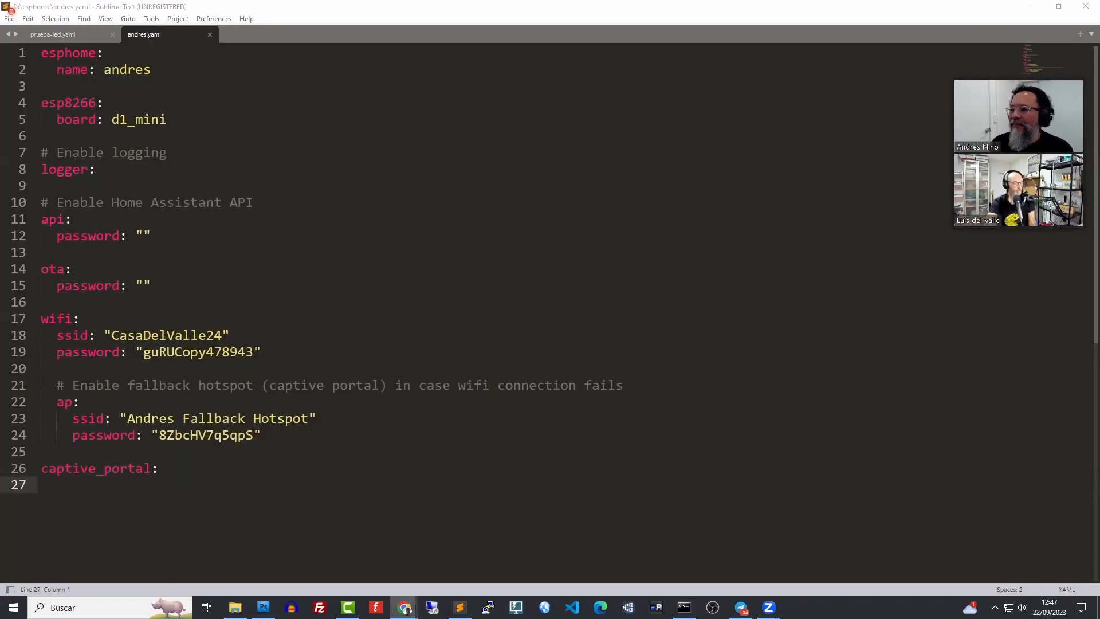
{"action": "mouse_move", "coordinate": [411, 608]}
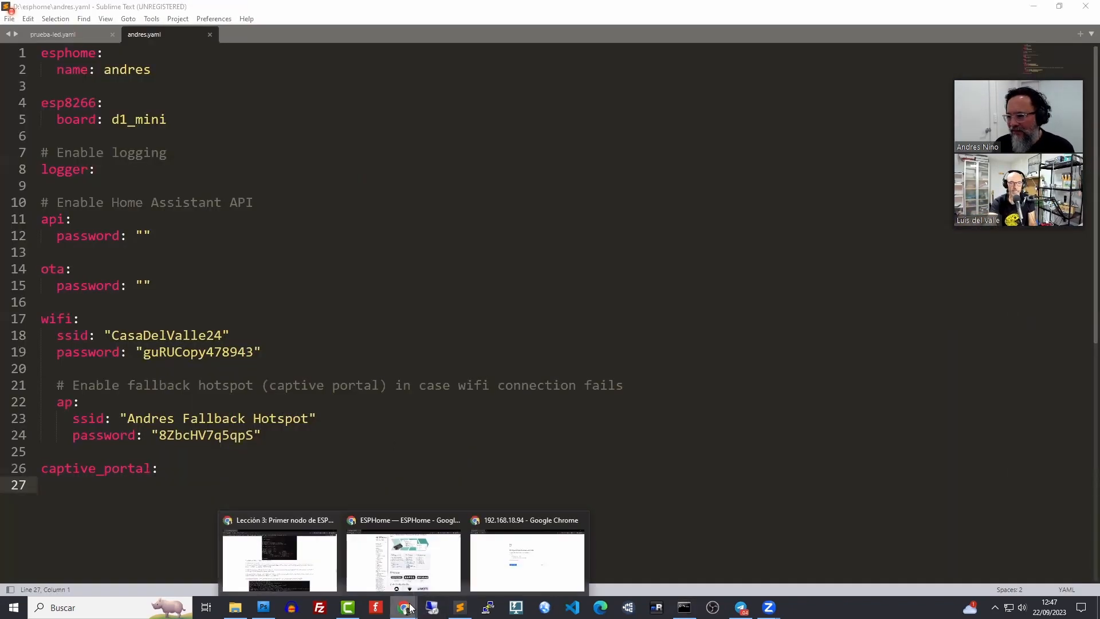
{"action": "left_click", "coordinate": [401, 564]}
{"action": "scroll", "coordinate": [830, 385], "scroll_direction": "down", "scroll_amount": 3}
{"action": "scroll", "coordinate": [831, 385], "scroll_direction": "down", "scroll_amount": 5}
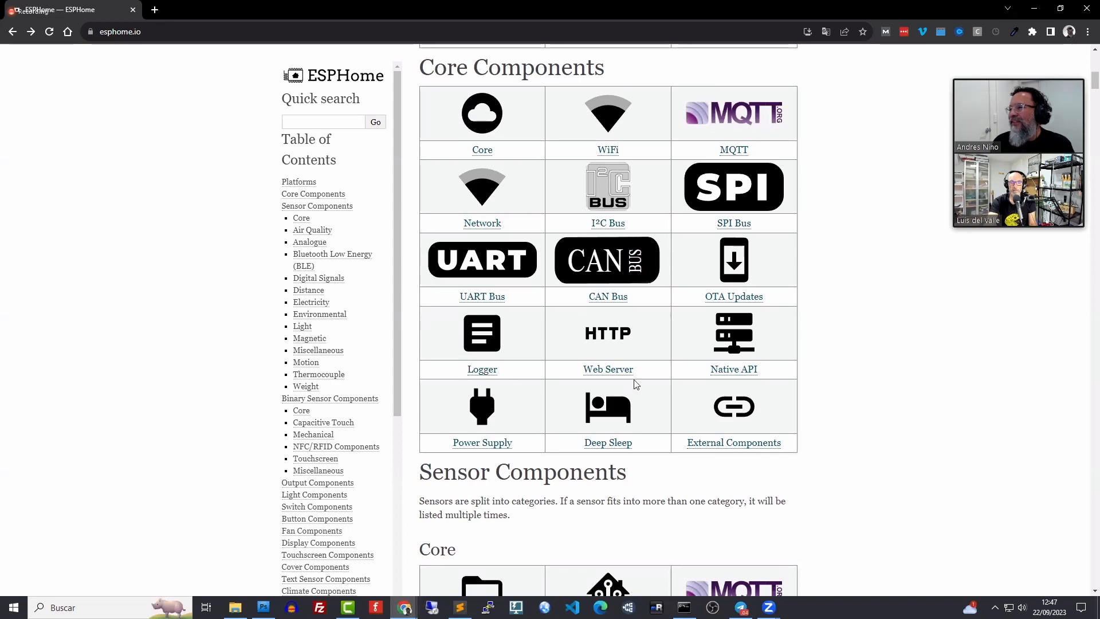
Open the Web Server Component page, enlarge its text, and scroll to the port: 80 example
{"action": "left_click", "coordinate": [616, 378]}
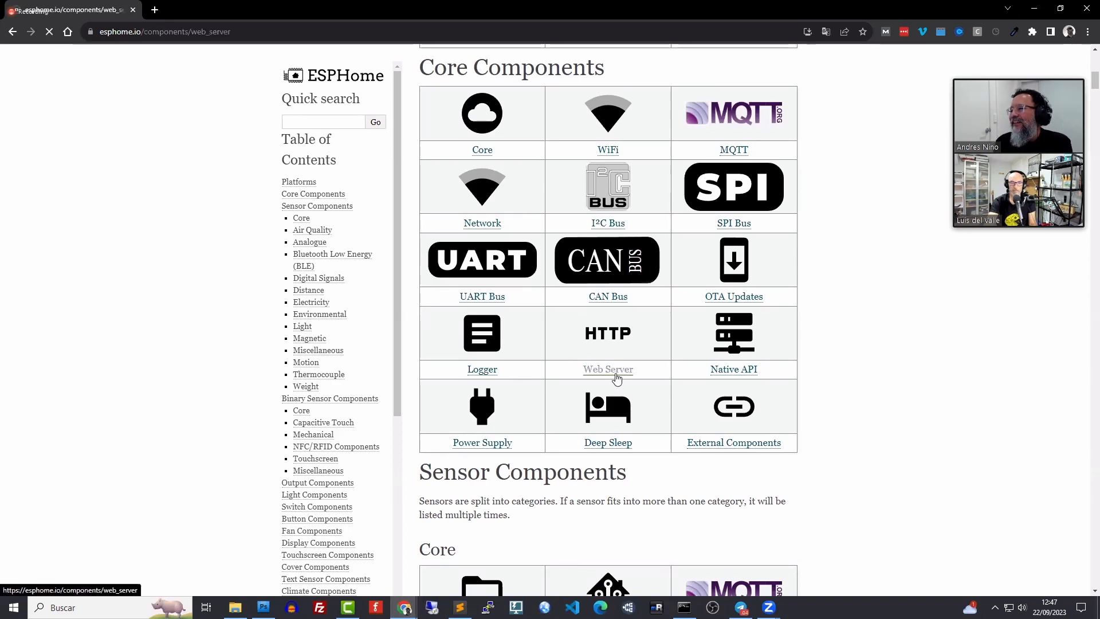
{"action": "scroll", "coordinate": [616, 378], "scroll_direction": "down", "scroll_amount": 1}
{"action": "key", "text": "ctrl+plus"}
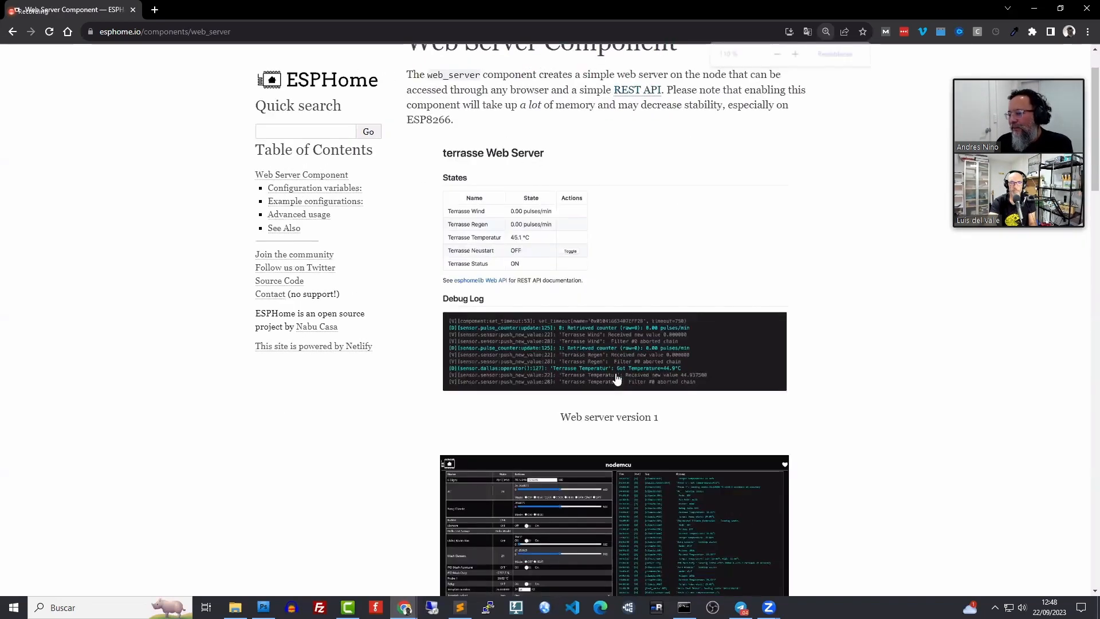
{"action": "scroll", "coordinate": [617, 378], "scroll_direction": "down", "scroll_amount": 5}
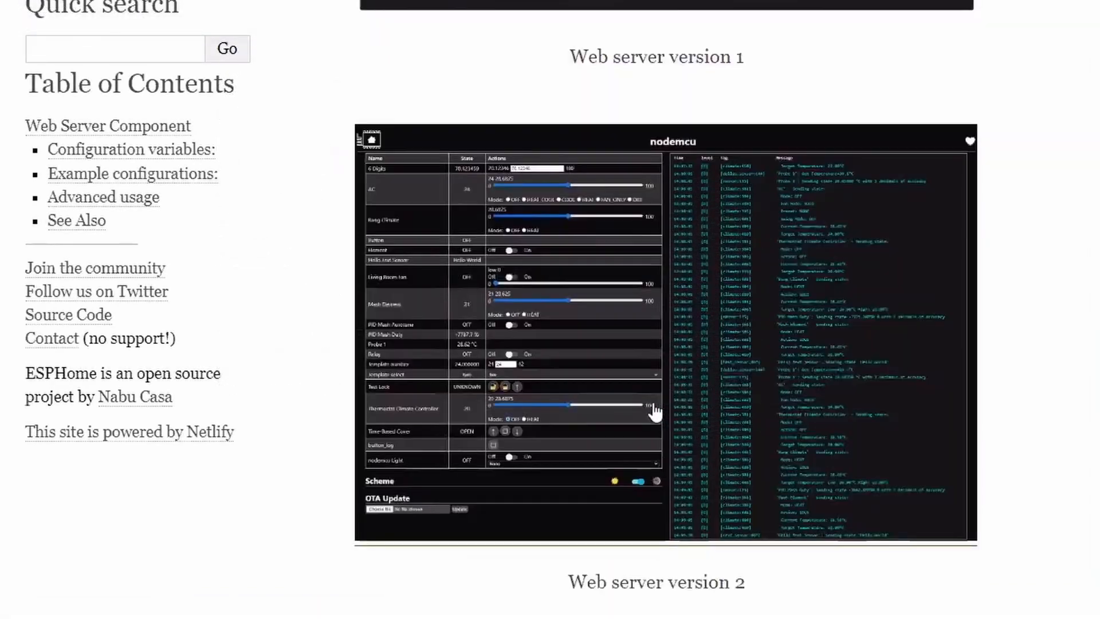
{"action": "scroll", "coordinate": [654, 411], "scroll_direction": "up", "scroll_amount": 10}
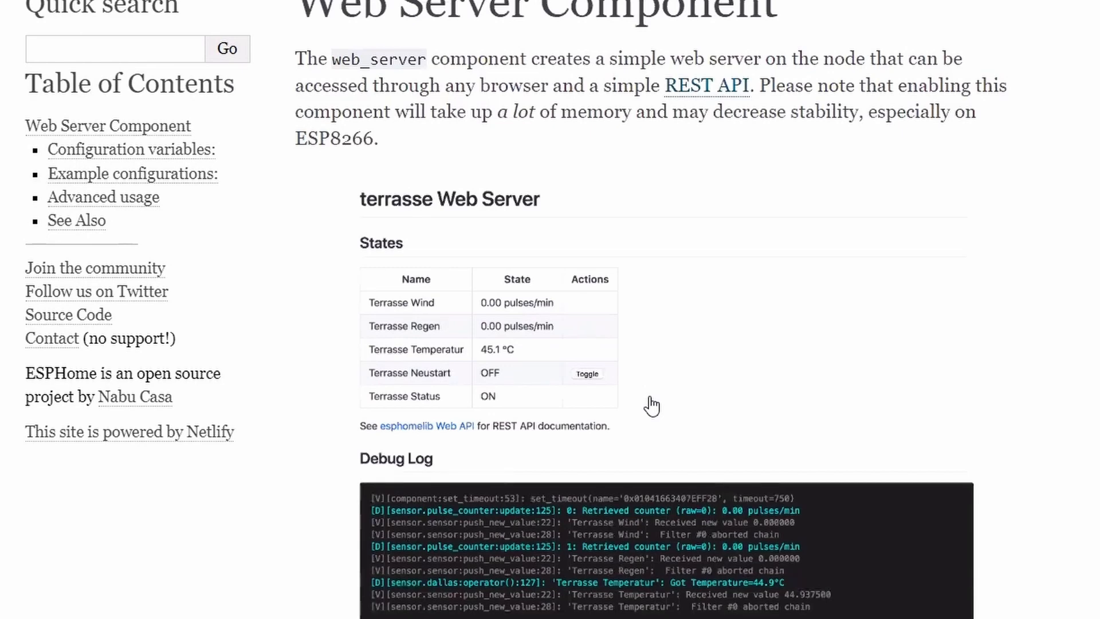
{"action": "right_click", "coordinate": [682, 143]}
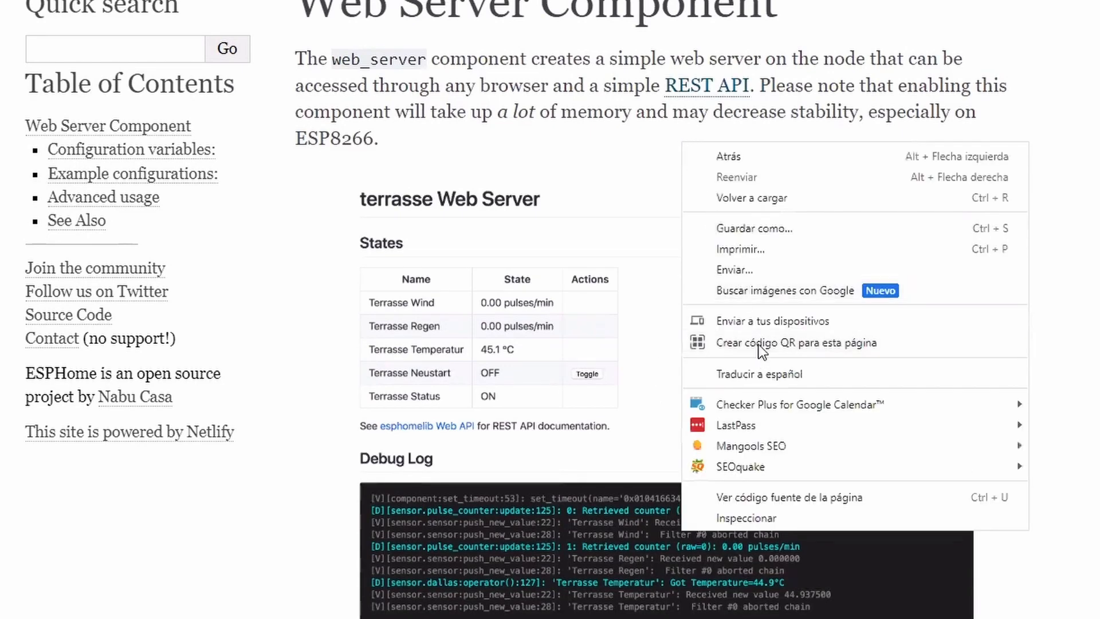
{"action": "left_click", "coordinate": [1022, 79]}
{"action": "scroll", "coordinate": [970, 239], "scroll_direction": "down", "scroll_amount": 15}
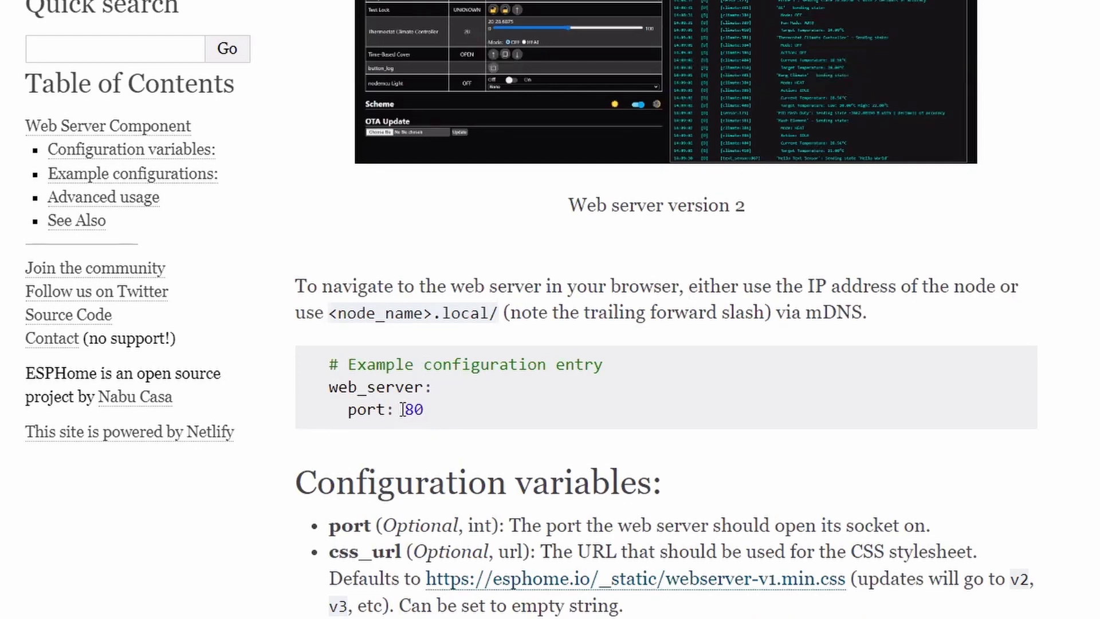
Select the web_server example lines with port: 80 on the documentation page
{"action": "left_click_drag", "start_coordinate": [424, 410], "coordinate": [323, 389]}
{"action": "key", "text": "ctrl+c"}
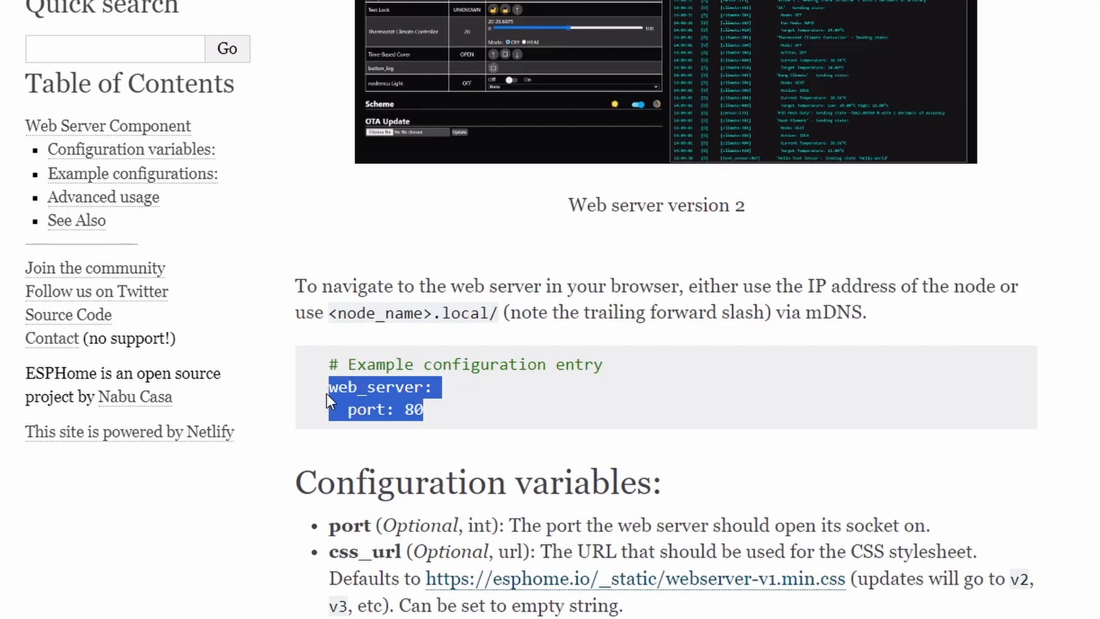
{"action": "key", "text": "alt+Tab"}
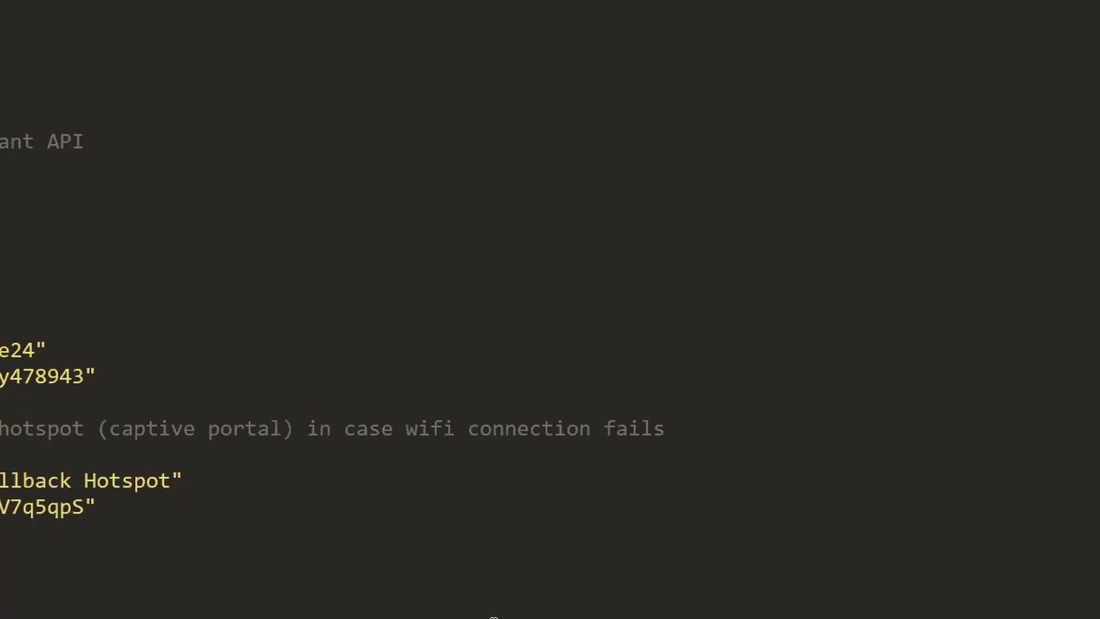
{"action": "key", "text": "alt+Tab"}
{"action": "scroll", "coordinate": [444, 510], "scroll_direction": "down", "scroll_amount": 3}
{"action": "scroll", "coordinate": [444, 510], "scroll_direction": "down", "scroll_amount": 3}
{"action": "scroll", "coordinate": [444, 510], "scroll_direction": "down", "scroll_amount": 8}
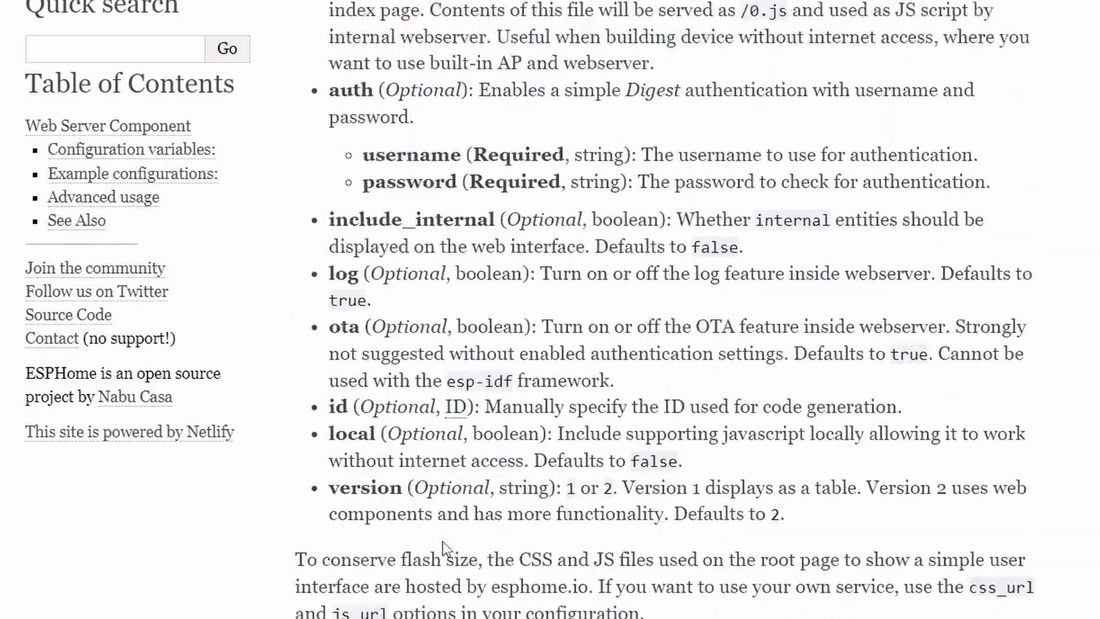
{"action": "key", "text": "alt+Tab"}
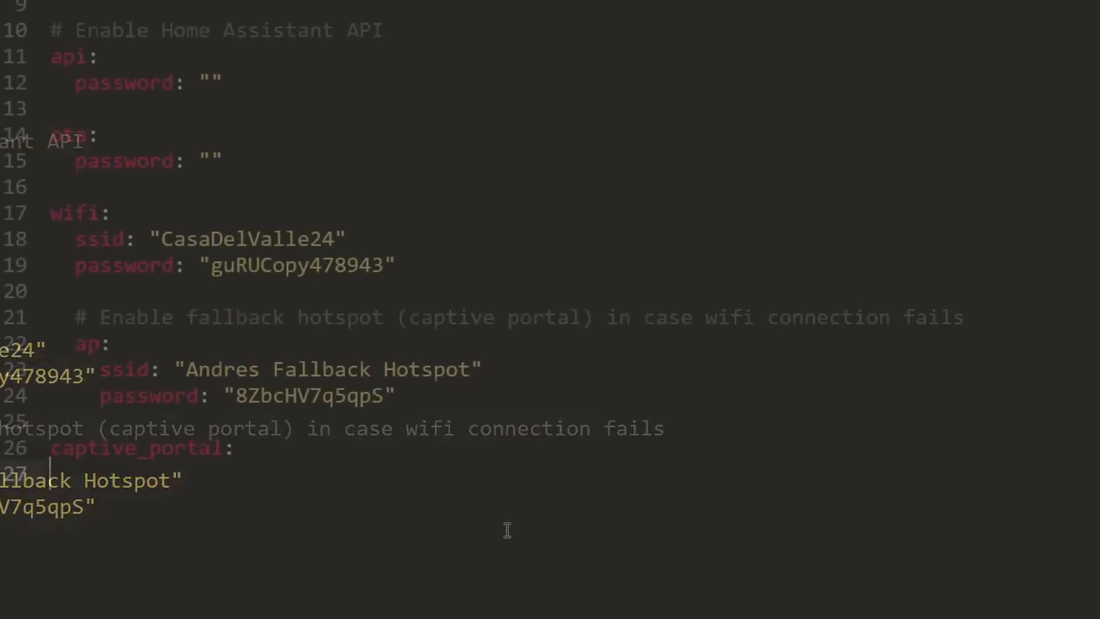
Paste the example after captive_portal in andres.yaml and delete the port: 80 line
{"action": "key", "text": "Return"}
{"action": "key", "text": "ctrl+v"}
{"action": "key", "text": "shift+Home"}
{"action": "key", "text": "shift+Home"}
{"action": "key", "text": "BackSpace"}
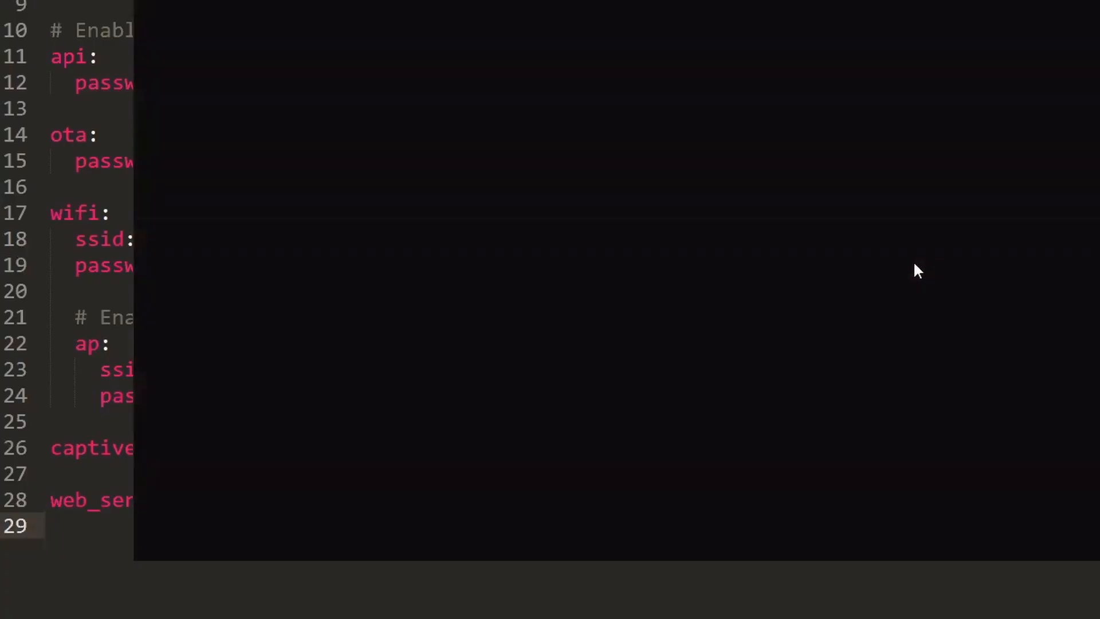
From D:\esphome, run 'esphome run andres.yaml' to recompile the configuration with web_server
{"action": "type", "text": "d:"}
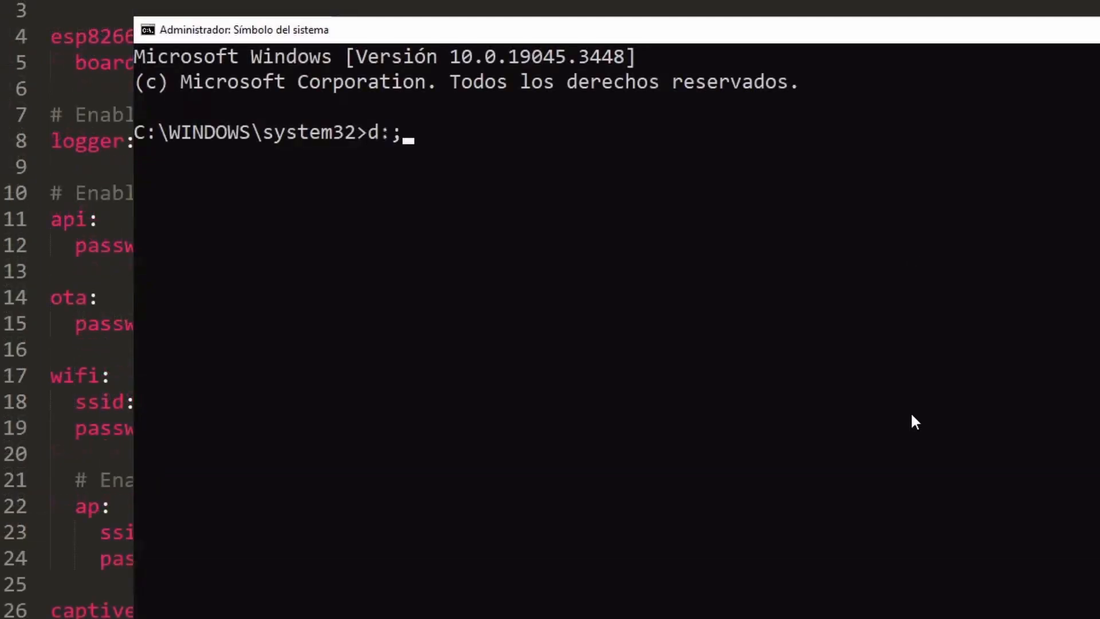
{"action": "key", "text": "Return"}
{"action": "type", "text": "cd"}
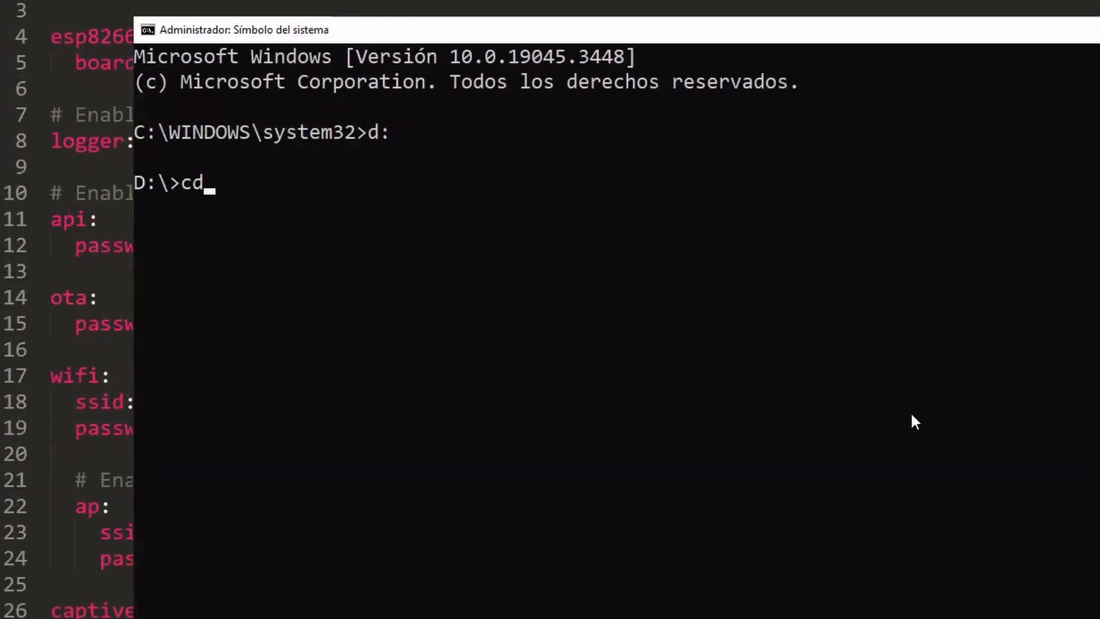
{"action": "type", "text": " esphome"}
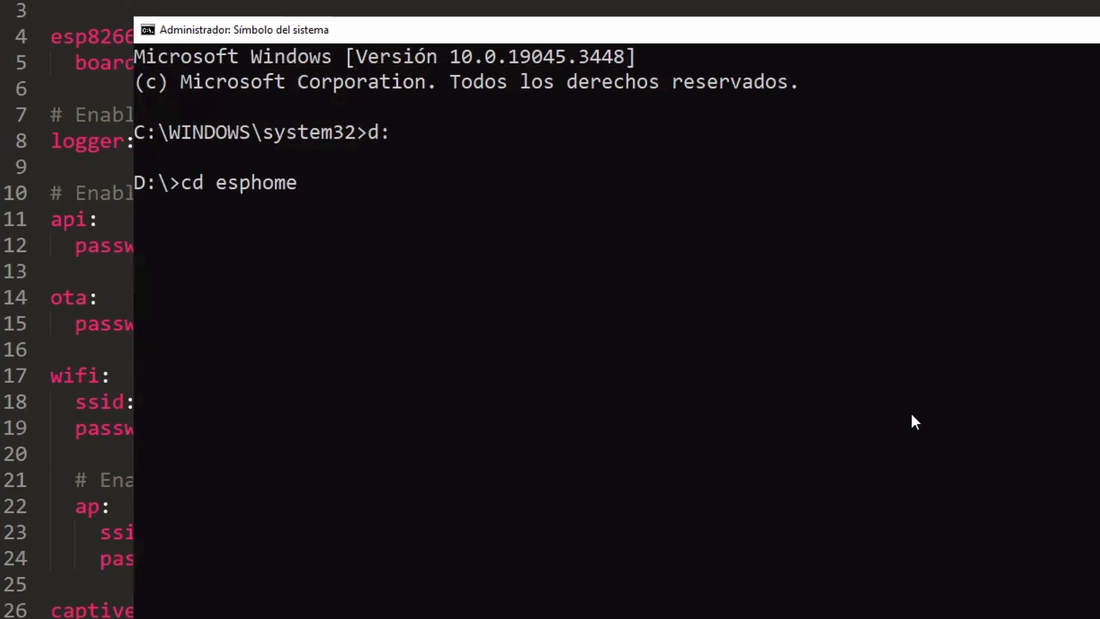
{"action": "key", "text": "Return"}
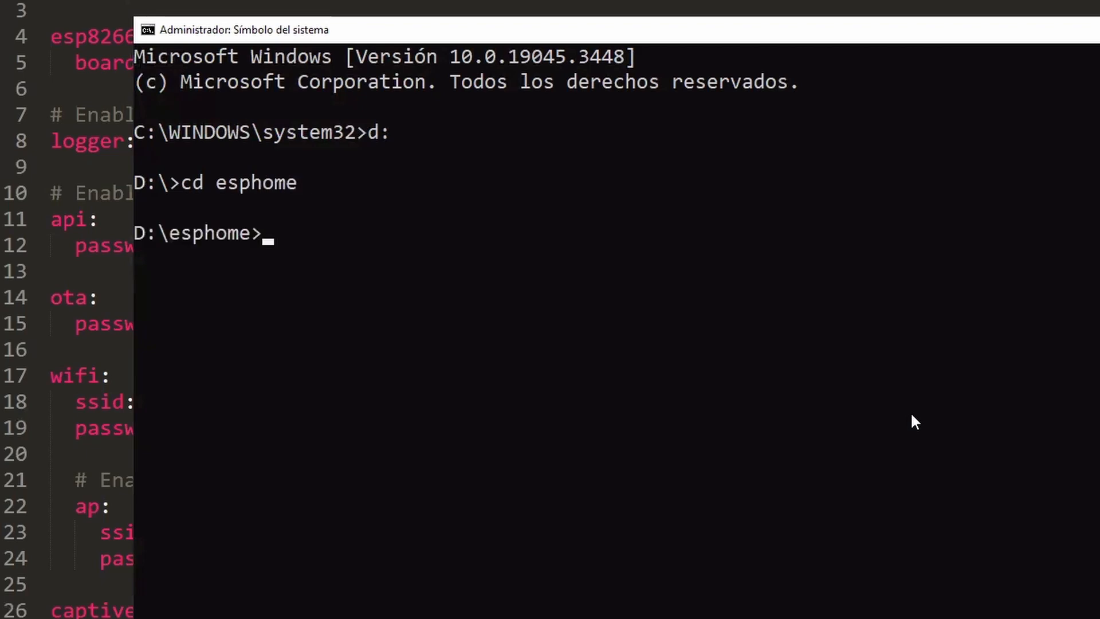
{"action": "type", "text": "esphome run andres.yaml"}
{"action": "key", "text": "Return"}
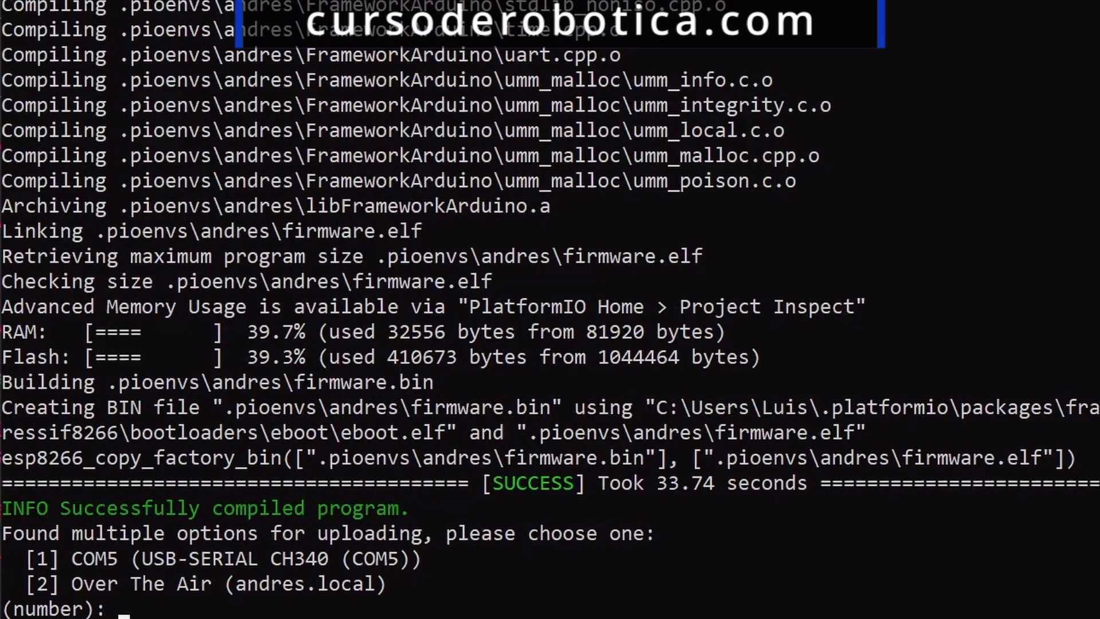
Choose option 2 to upload the firmware over the air to andres.local
{"action": "type", "text": "2"}
{"action": "key", "text": "Return"}
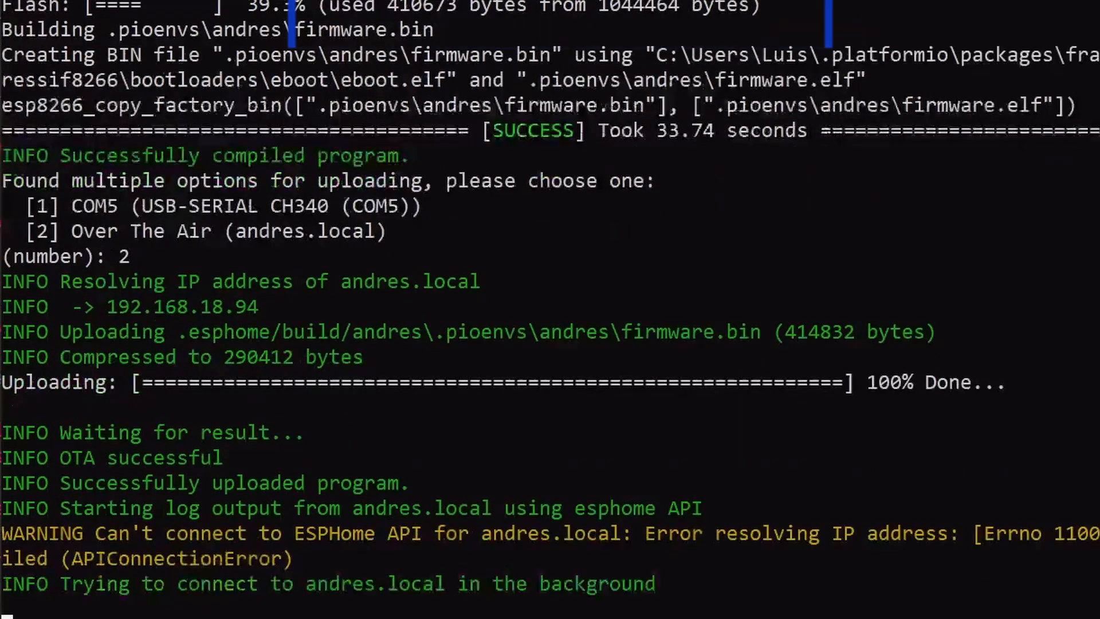
{"action": "mouse_move", "coordinate": [488, 617]}
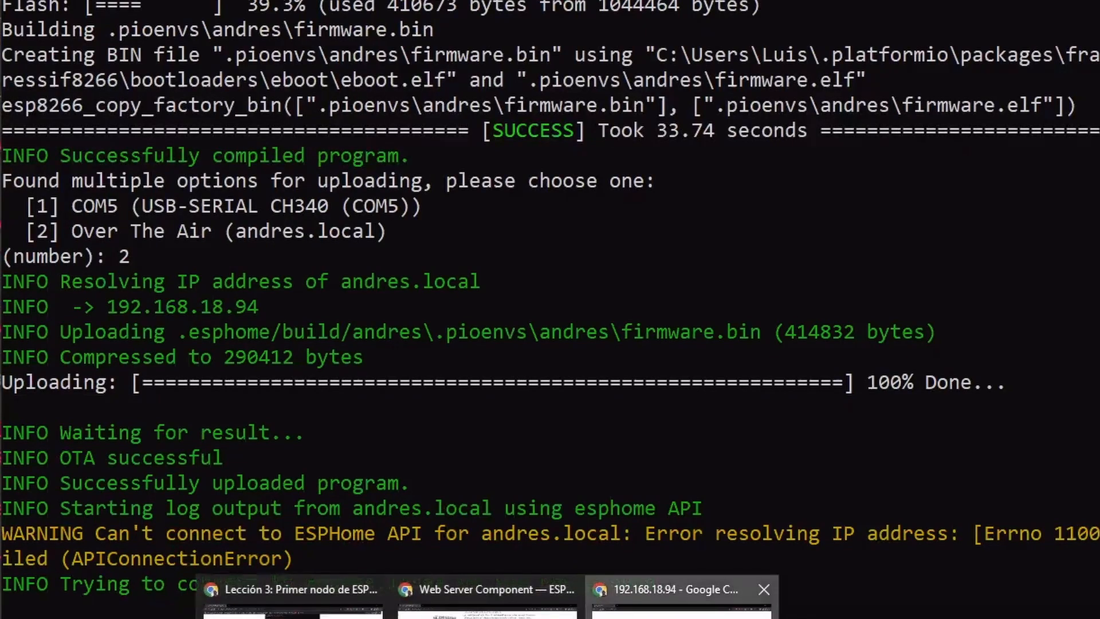
Load 192.168.18.94 in Chrome, then return to the terminal upload log
{"action": "left_click", "coordinate": [681, 599]}
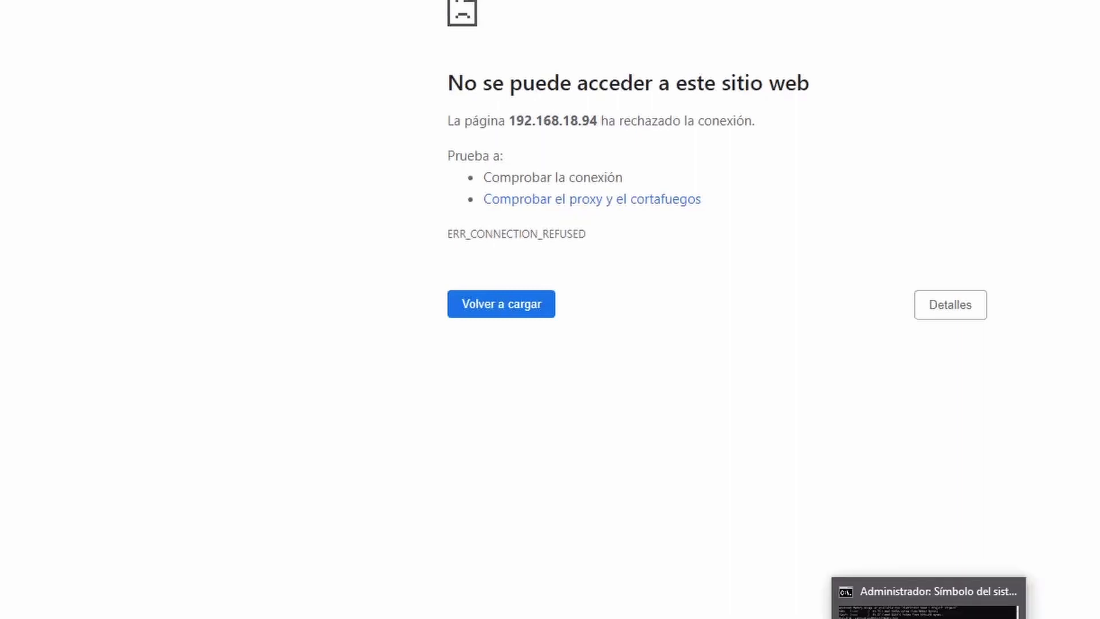
{"action": "left_click", "coordinate": [928, 602]}
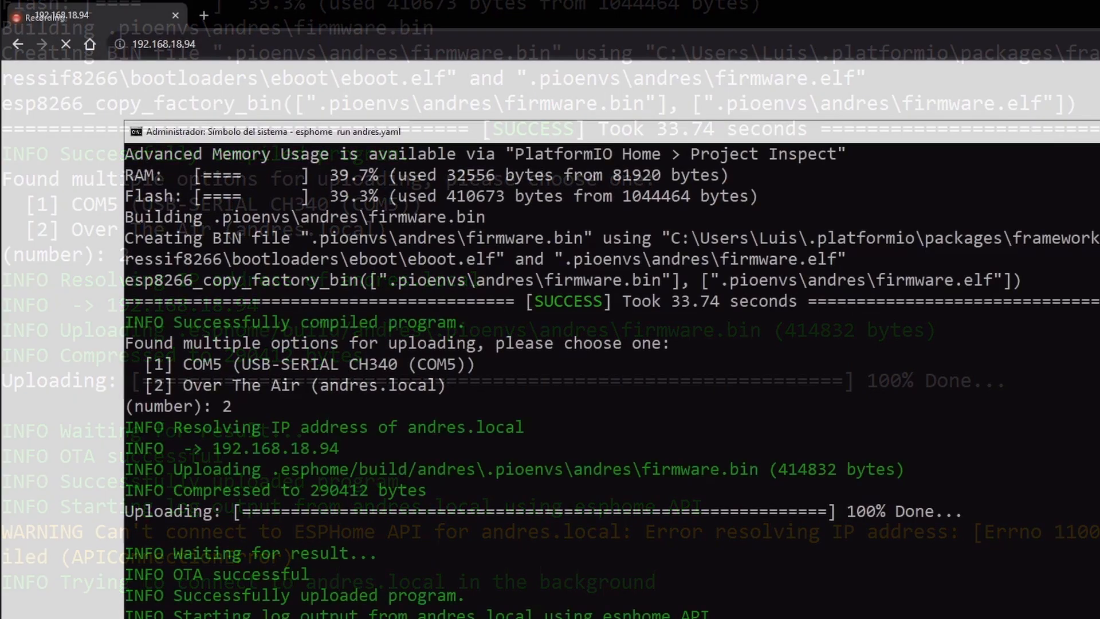
View the andres device web page with Scheme, OTA Update and live log, then return to andres.yaml
{"action": "left_click", "coordinate": [119, 381]}
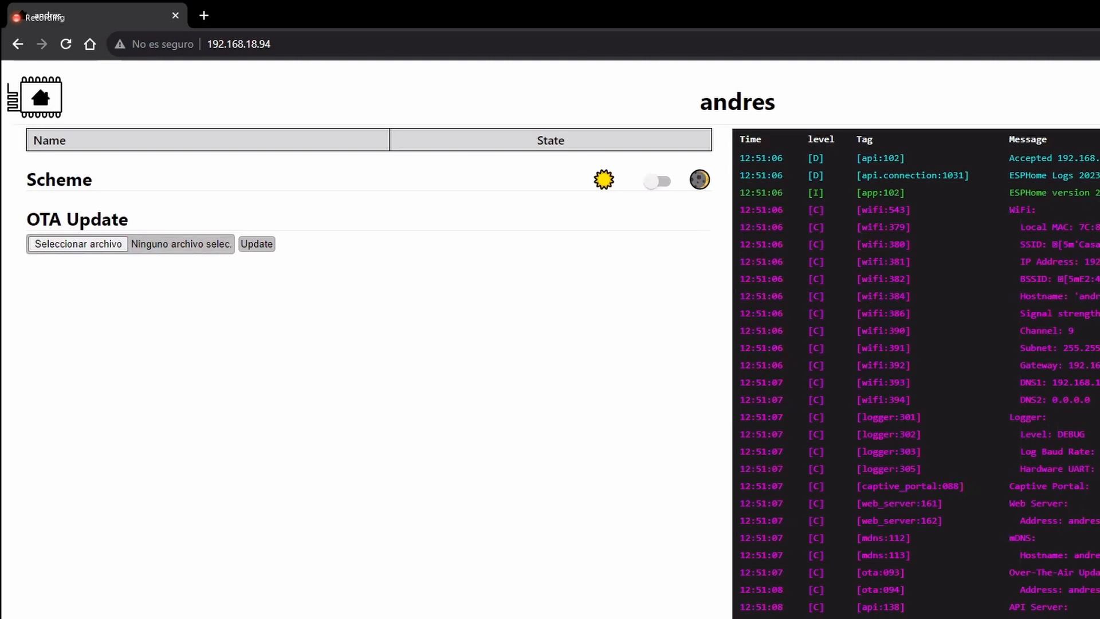
{"action": "key", "text": "alt+Tab"}
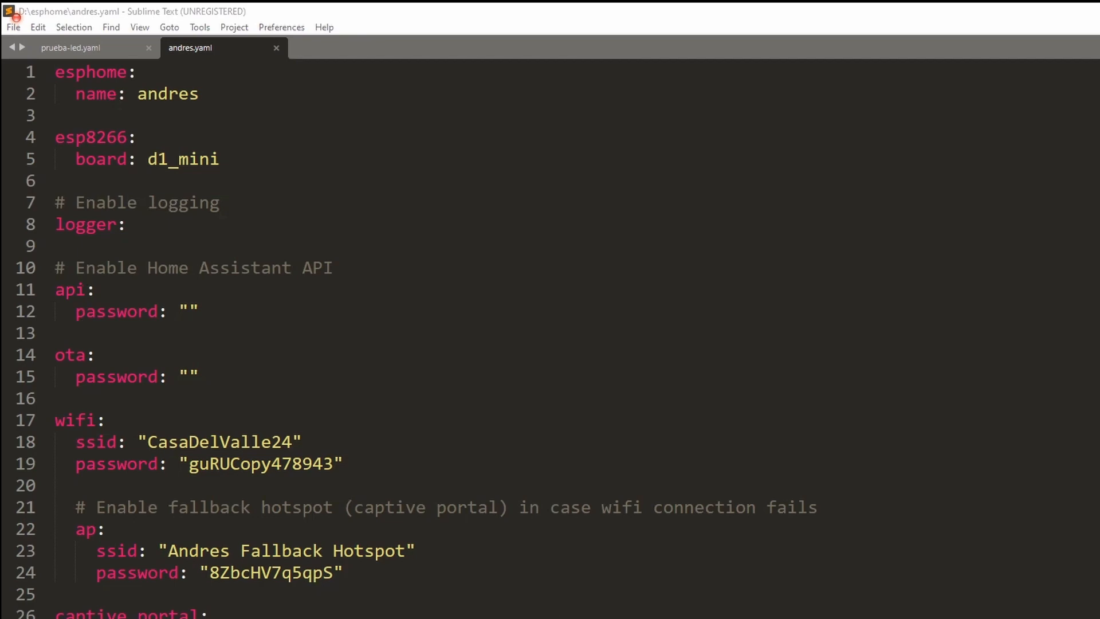
Switch to the browser and scroll the ESPHome component index listing Logger, Web Server and Native API
{"action": "key", "text": "alt+Tab"}
{"action": "scroll", "coordinate": [802, 344], "scroll_direction": "up", "scroll_amount": 5}
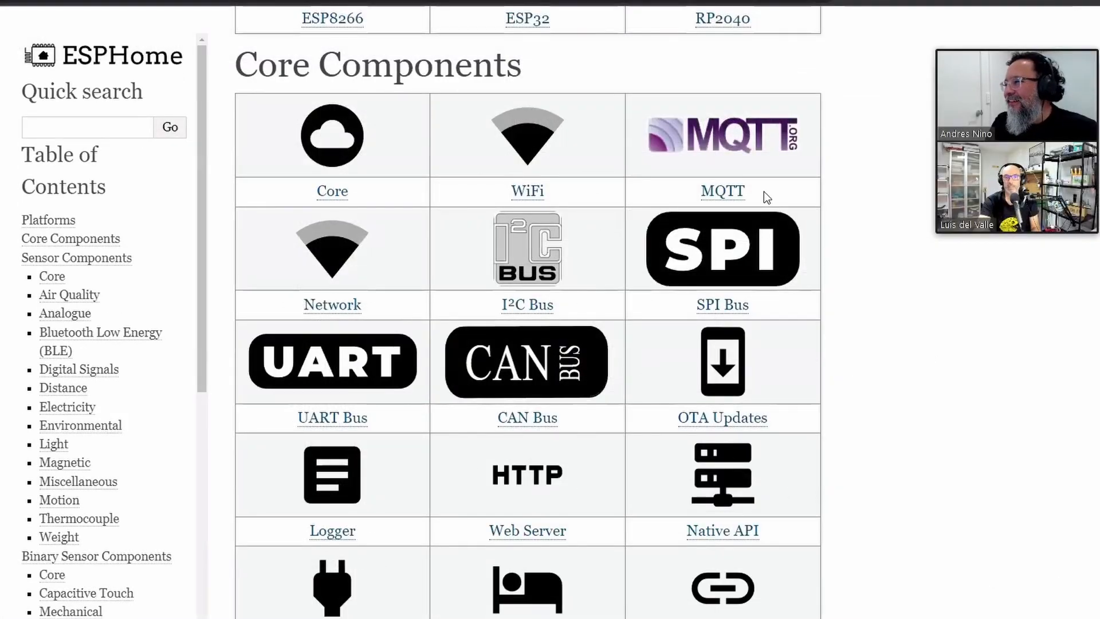
{"action": "scroll", "coordinate": [798, 248], "scroll_direction": "up", "scroll_amount": 1}
{"action": "scroll", "coordinate": [798, 248], "scroll_direction": "down", "scroll_amount": 5}
Search the components list for 'gpio' and open the GPIO Binary Sensor page
{"action": "scroll", "coordinate": [801, 250], "scroll_direction": "down", "scroll_amount": 8}
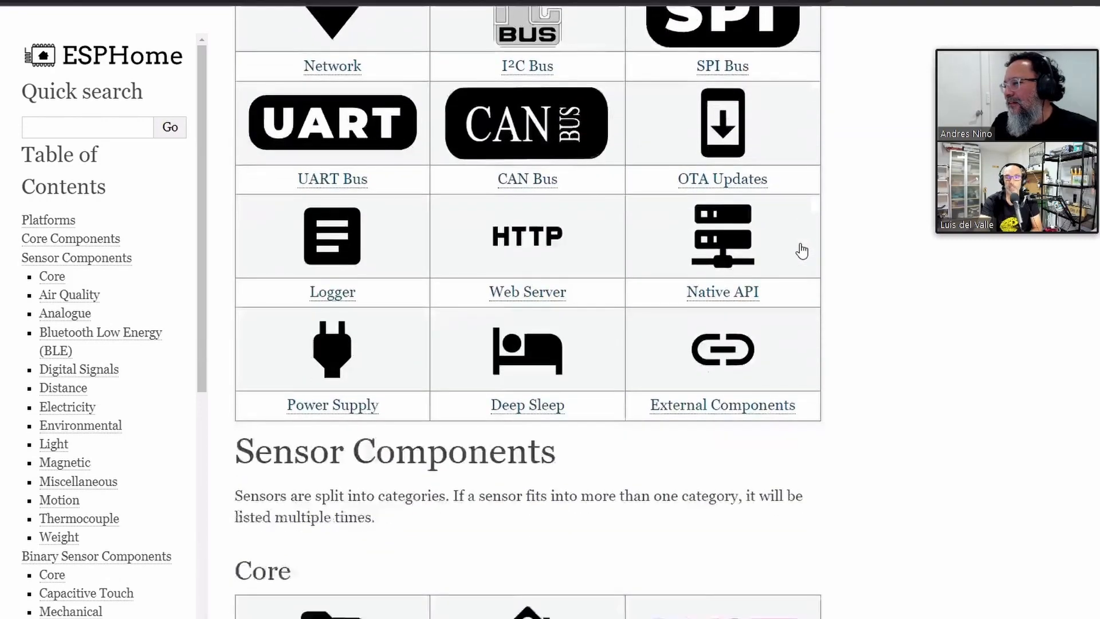
{"action": "scroll", "coordinate": [801, 250], "scroll_direction": "down", "scroll_amount": 3}
{"action": "scroll", "coordinate": [802, 250], "scroll_direction": "up", "scroll_amount": 4}
{"action": "scroll", "coordinate": [801, 251], "scroll_direction": "down", "scroll_amount": 2}
{"action": "scroll", "coordinate": [844, 271], "scroll_direction": "down", "scroll_amount": 9}
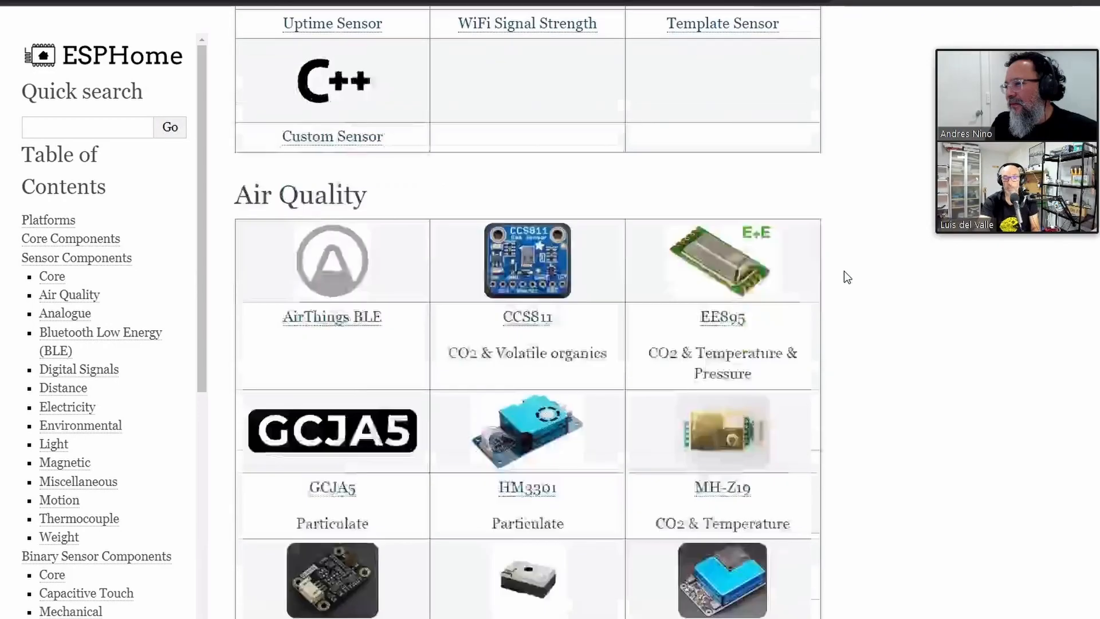
{"action": "key", "text": "ctrl+f"}
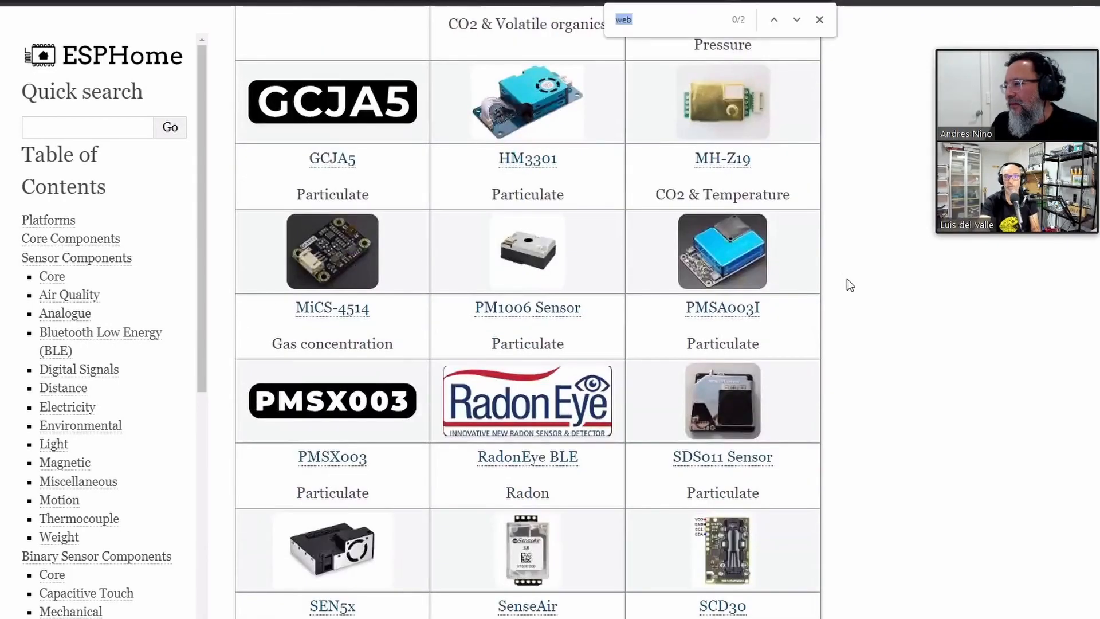
{"action": "type", "text": "gpio"}
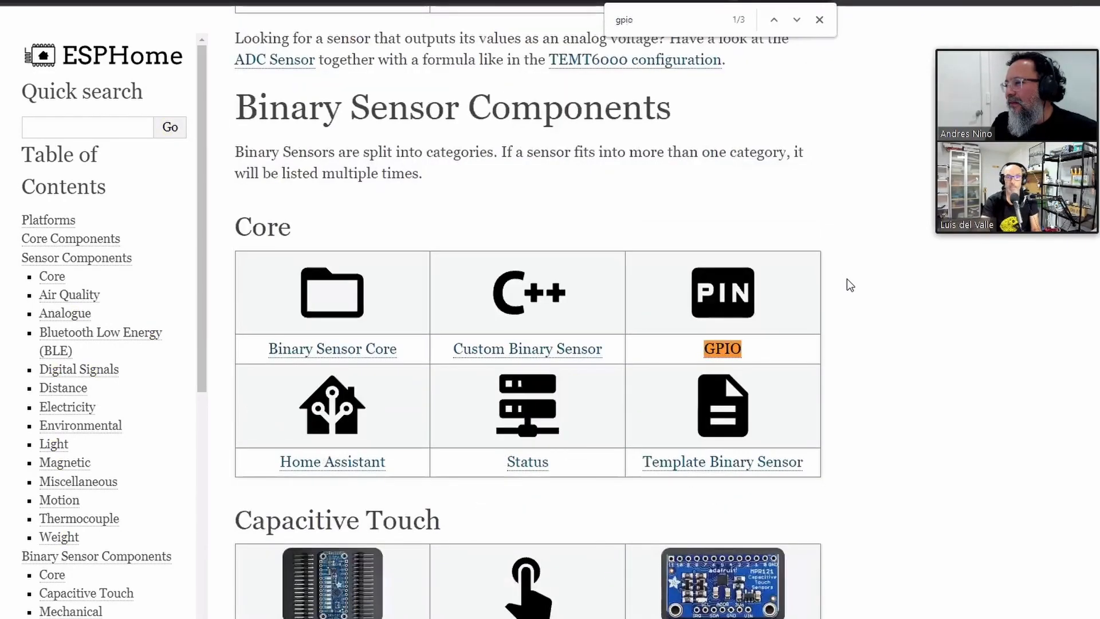
{"action": "left_click", "coordinate": [725, 352]}
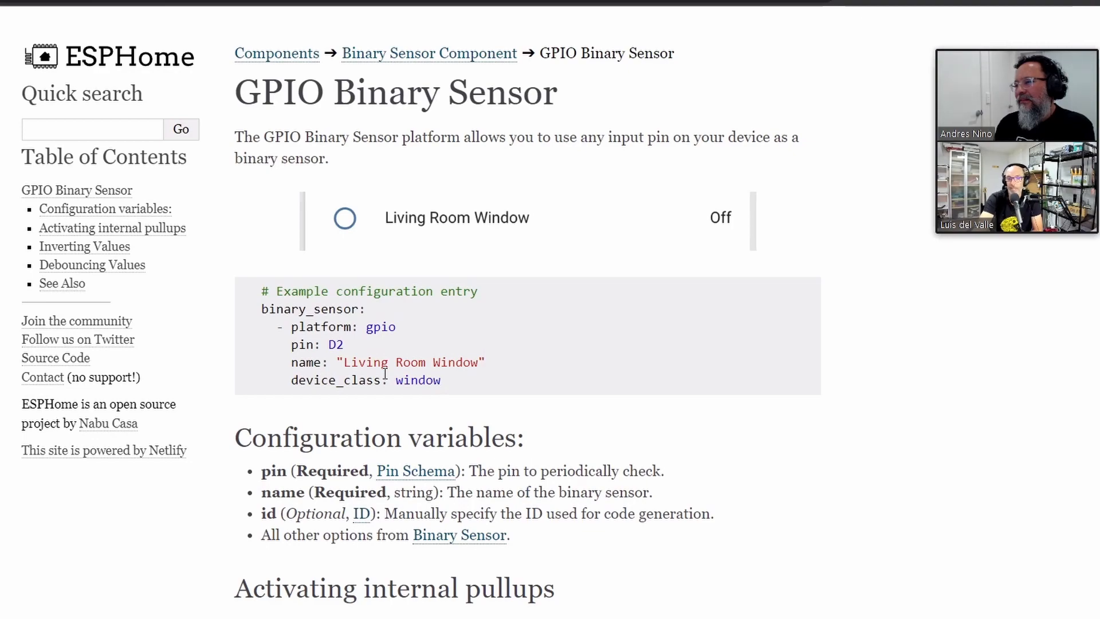
Select the example binary_sensor code (pin D2, device_class window) and scroll through the pullup options
{"action": "left_click_drag", "start_coordinate": [441, 379], "coordinate": [252, 318]}
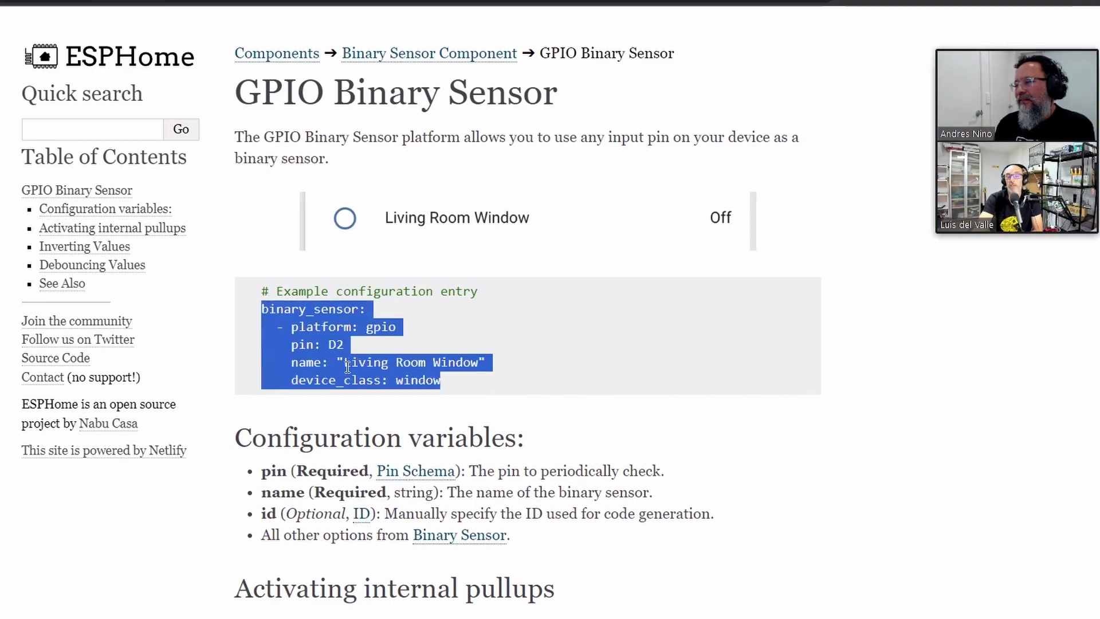
{"action": "scroll", "coordinate": [459, 370], "scroll_direction": "down", "scroll_amount": 5}
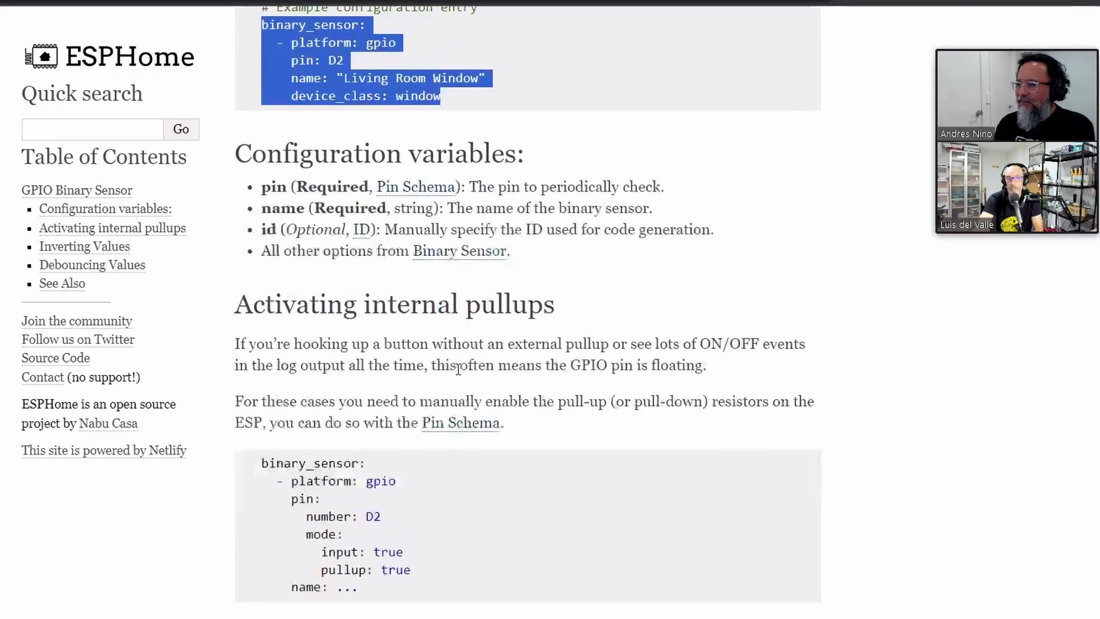
{"action": "scroll", "coordinate": [458, 370], "scroll_direction": "down", "scroll_amount": 10}
{"action": "scroll", "coordinate": [458, 370], "scroll_direction": "down", "scroll_amount": 5}
{"action": "scroll", "coordinate": [458, 369], "scroll_direction": "up", "scroll_amount": 15}
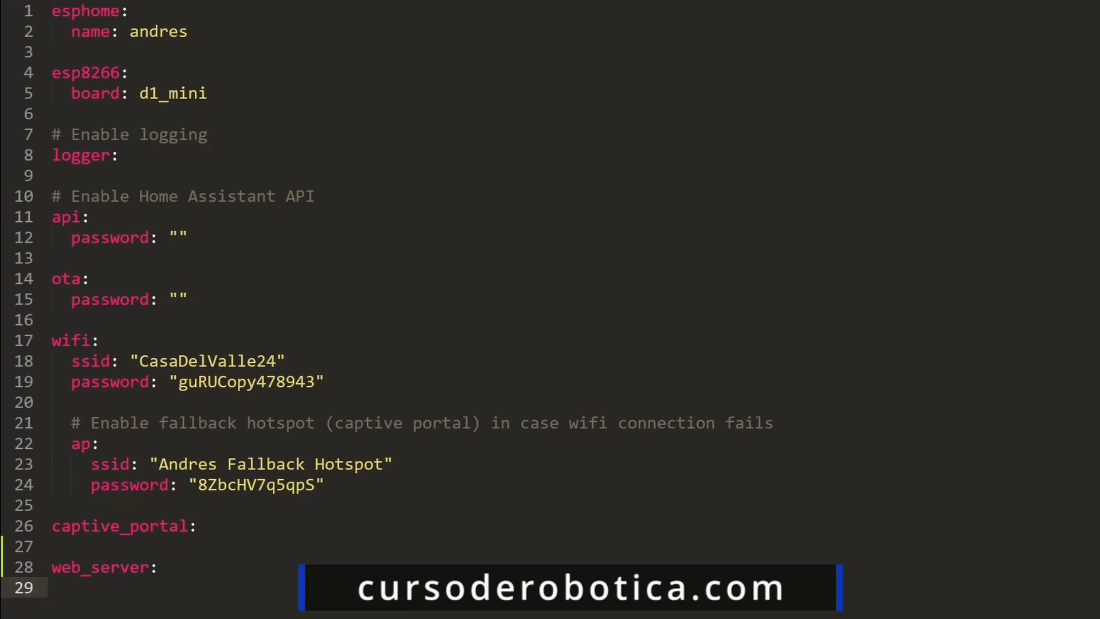
{"action": "key", "text": "Return"}
{"action": "key", "text": "ctrl+v"}
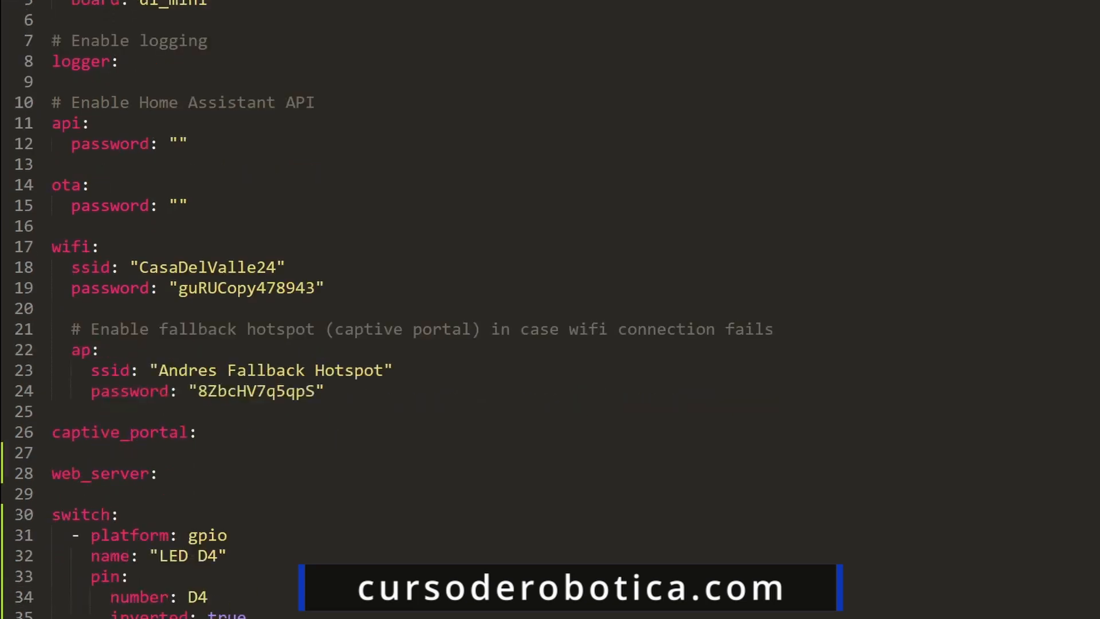
{"action": "scroll", "coordinate": [148, 556], "scroll_direction": "down", "scroll_amount": 2}
{"action": "double_click", "coordinate": [95, 392]}
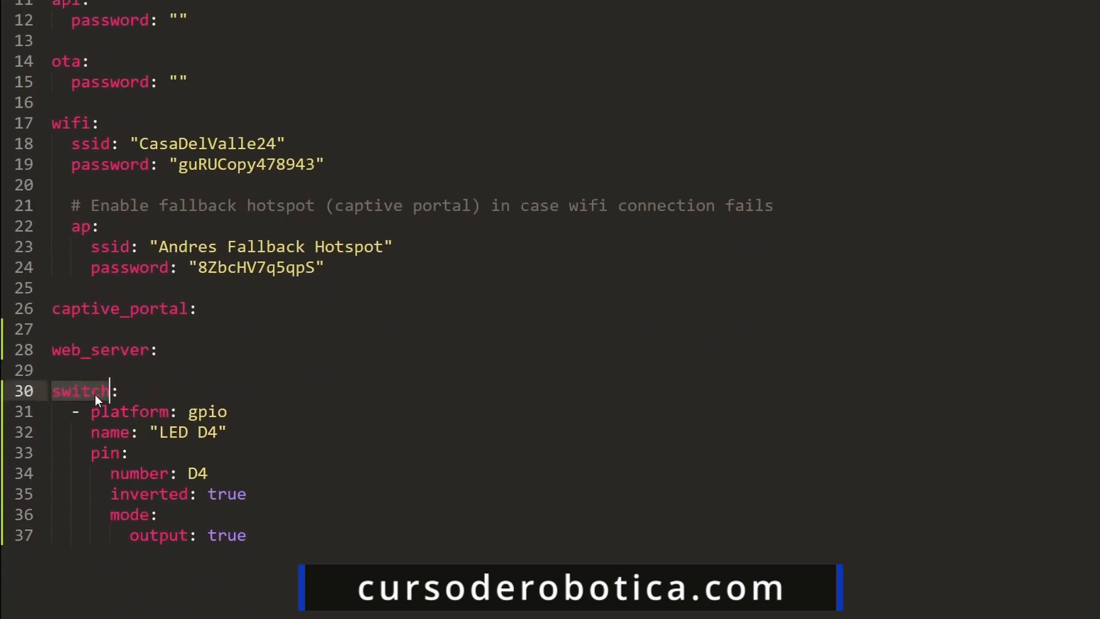
{"action": "double_click", "coordinate": [108, 411]}
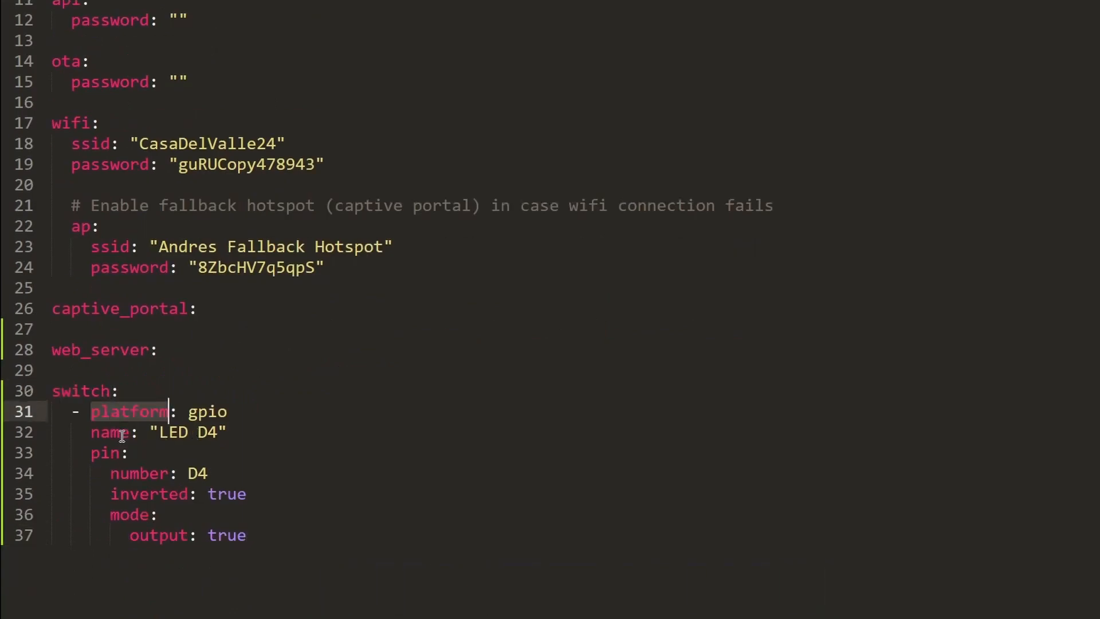
{"action": "left_click_drag", "start_coordinate": [232, 432], "coordinate": [168, 433]}
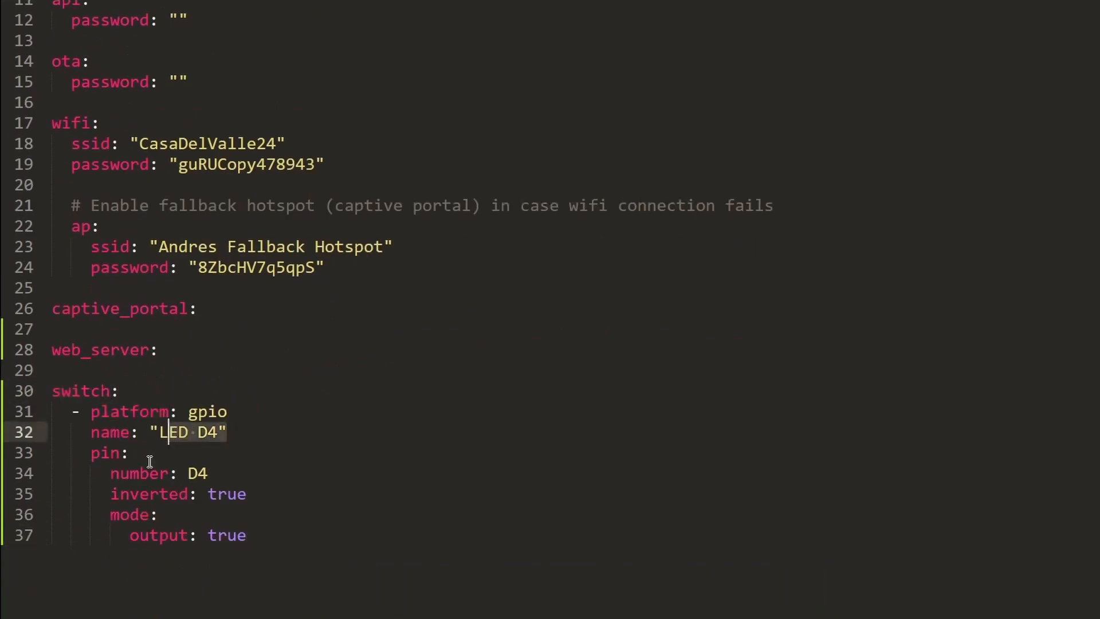
{"action": "double_click", "coordinate": [99, 454]}
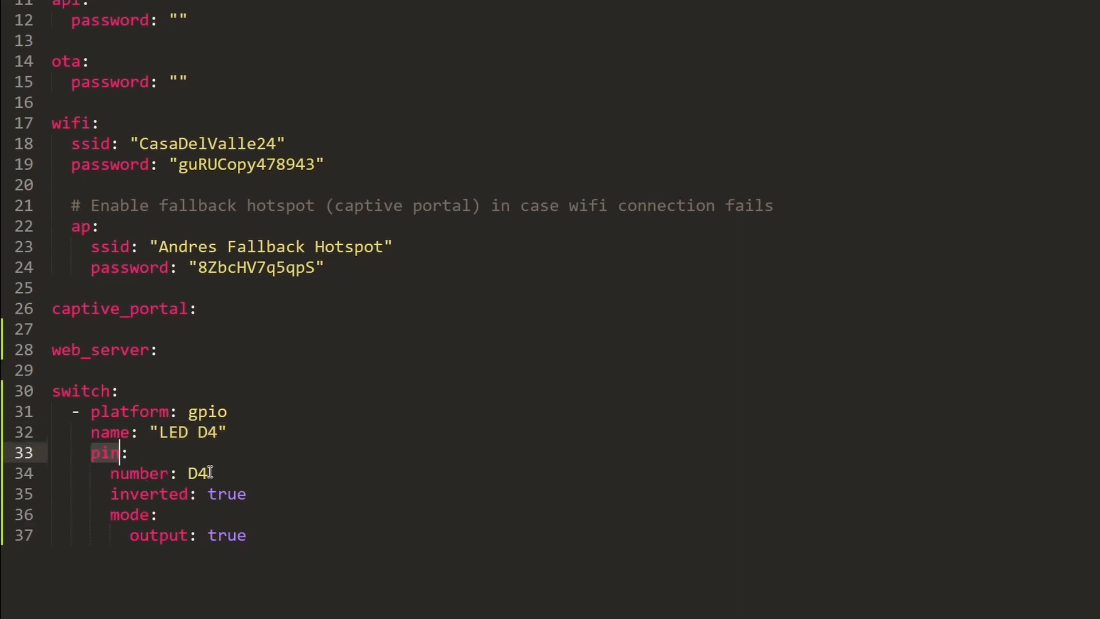
{"action": "left_click_drag", "start_coordinate": [210, 472], "coordinate": [192, 473]}
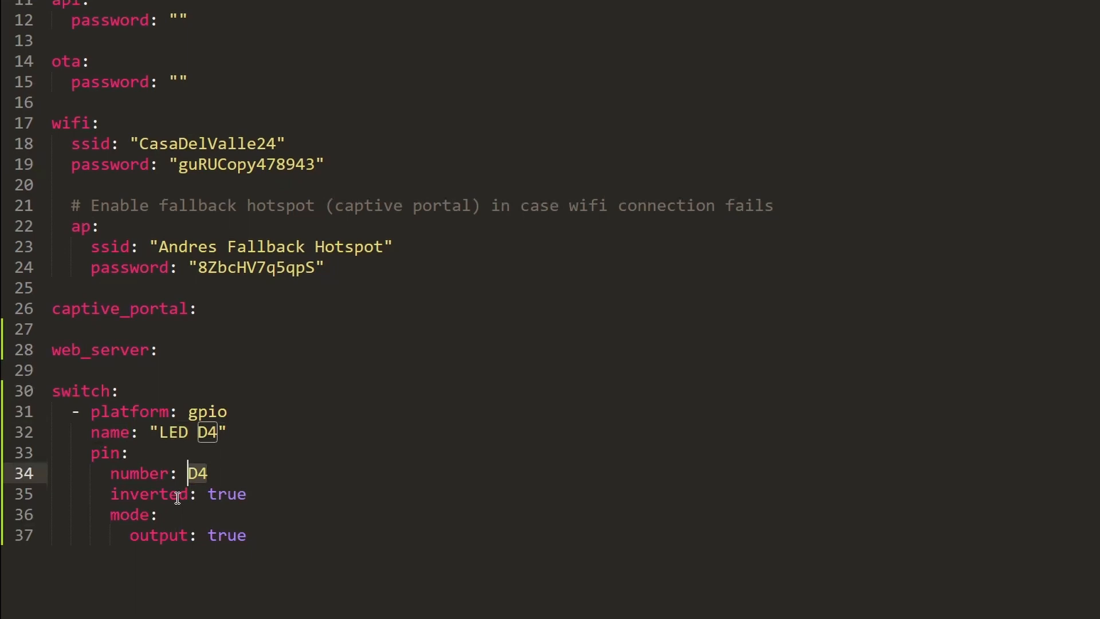
{"action": "double_click", "coordinate": [177, 496]}
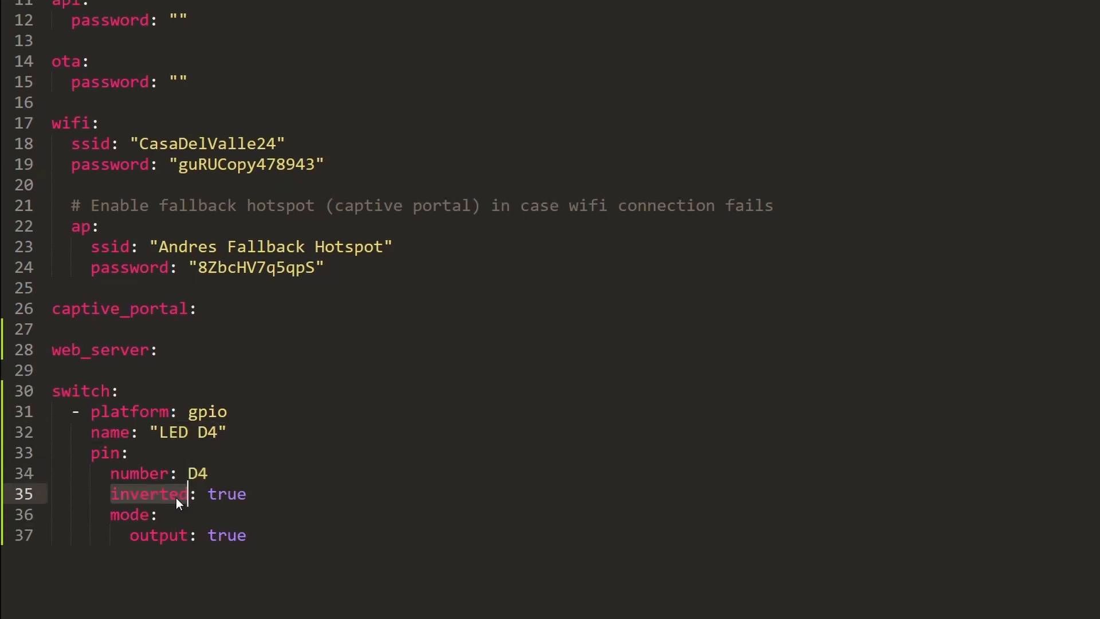
{"action": "double_click", "coordinate": [219, 494]}
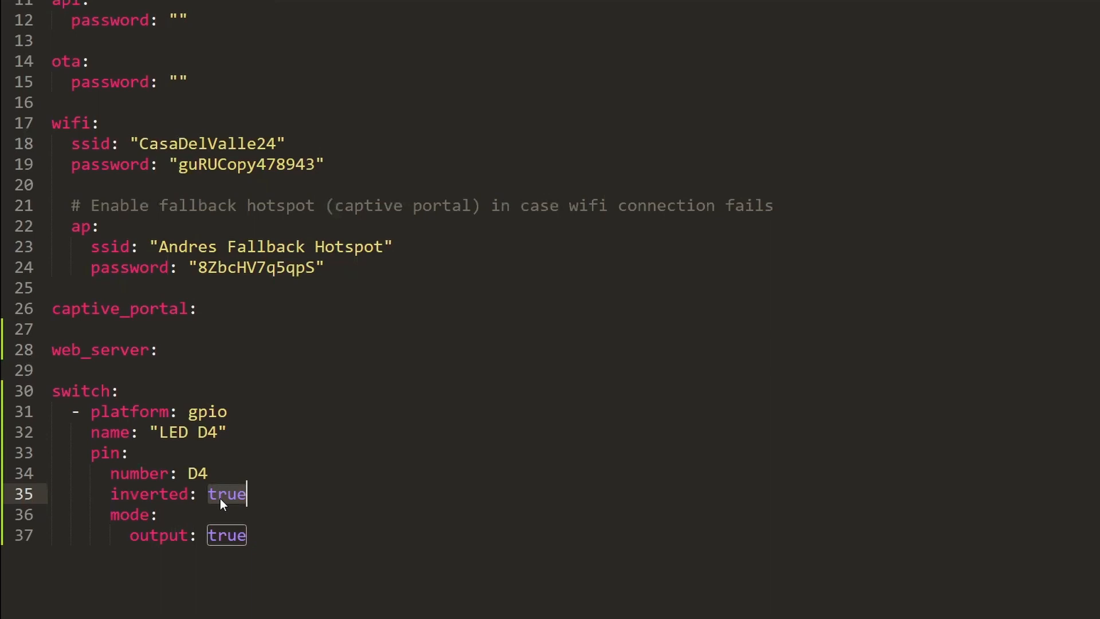
{"action": "double_click", "coordinate": [150, 535]}
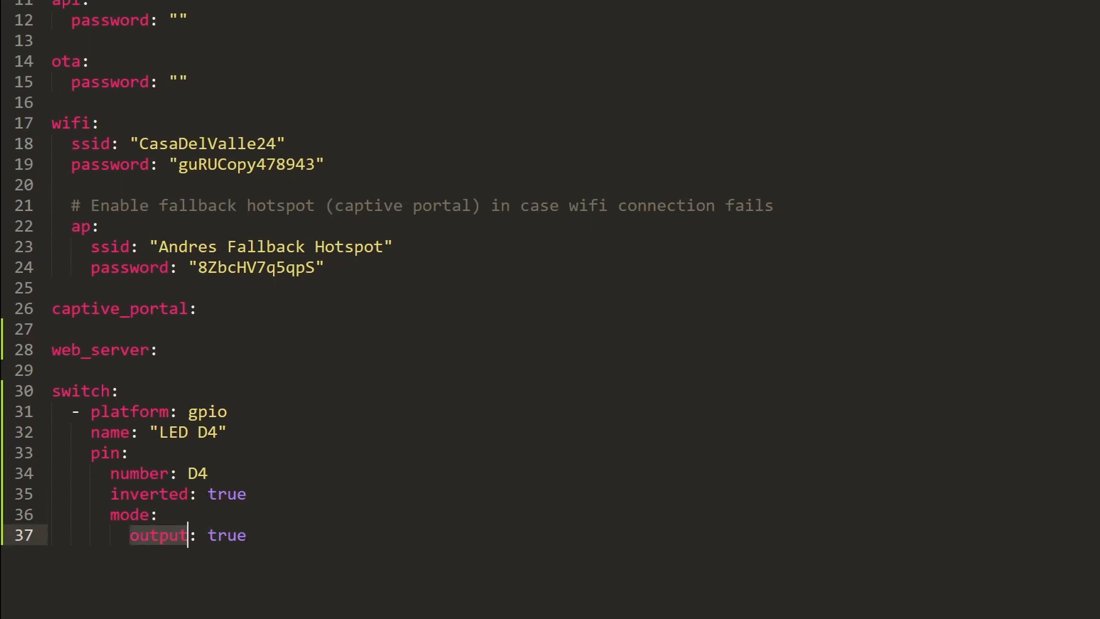
{"action": "key", "text": "alt+Tab"}
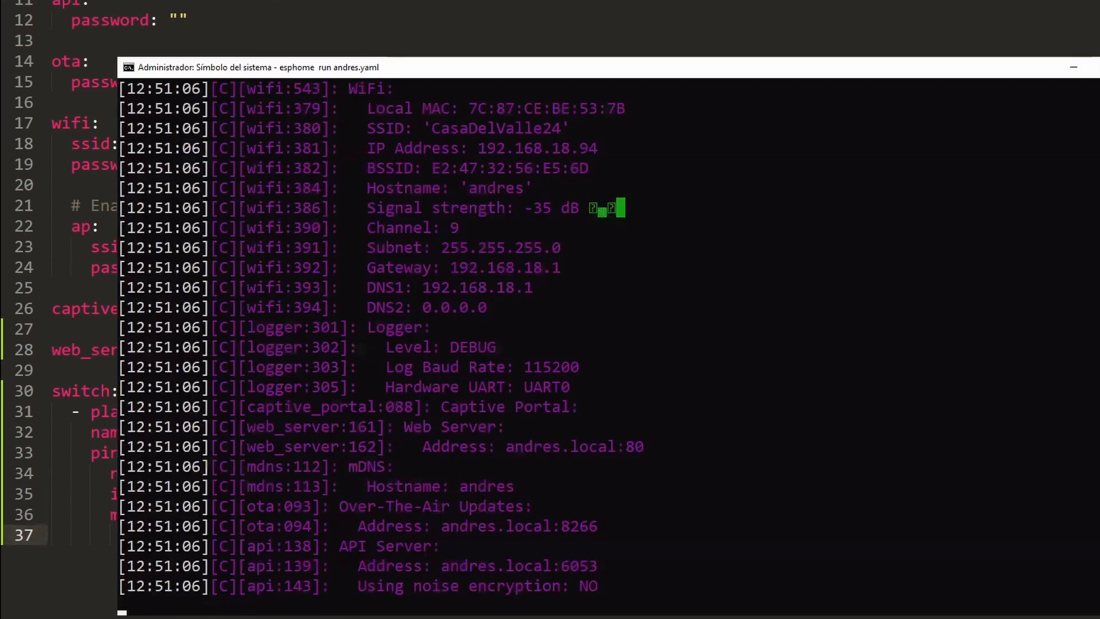
In an admin Command Prompt, run 'esphome run andres.yaml' from D:\esphome to compile
{"action": "key", "text": "alt+Tab"}
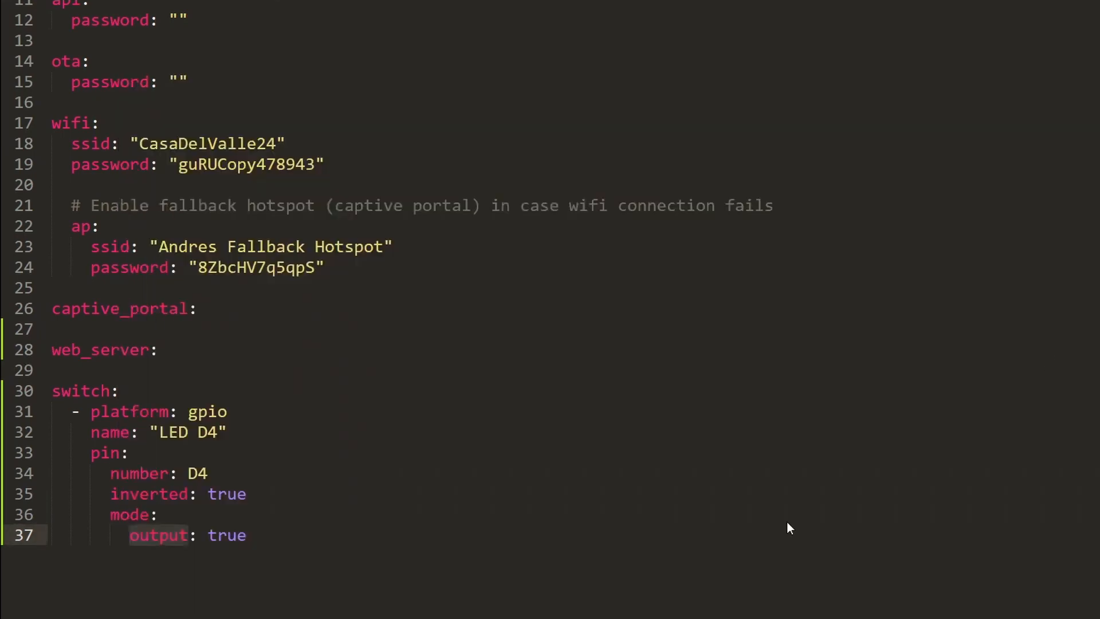
{"action": "key", "text": "alt+Tab"}
{"action": "type", "text": "d:"}
{"action": "key", "text": "Return"}
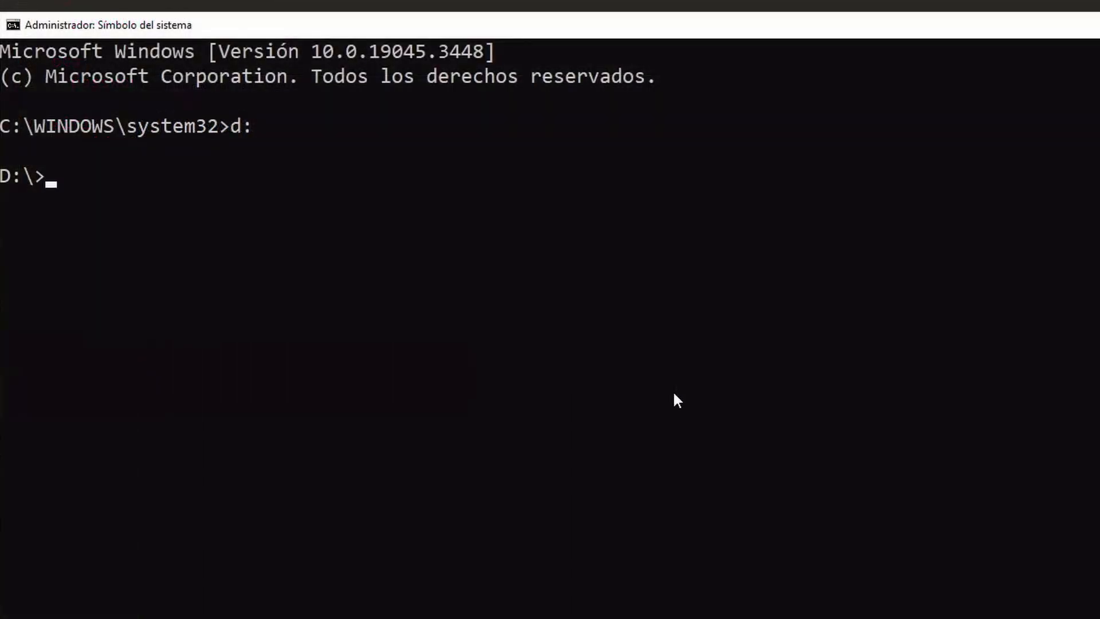
{"action": "type", "text": "cd esphome"}
{"action": "key", "text": "Return"}
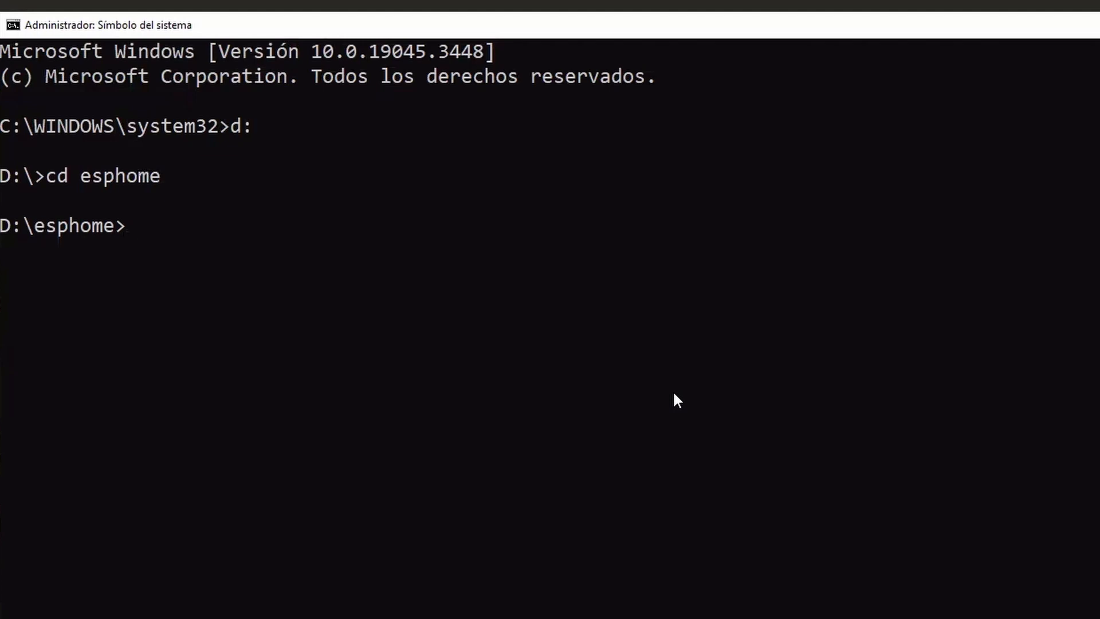
{"action": "type", "text": "esphome run andres.yaml"}
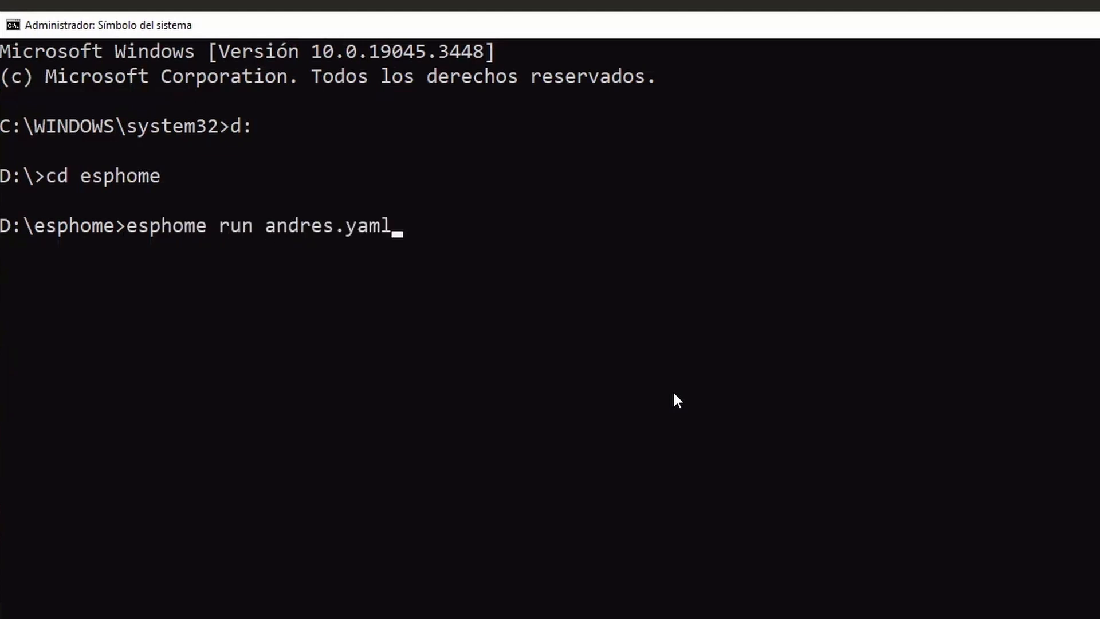
{"action": "key", "text": "Return"}
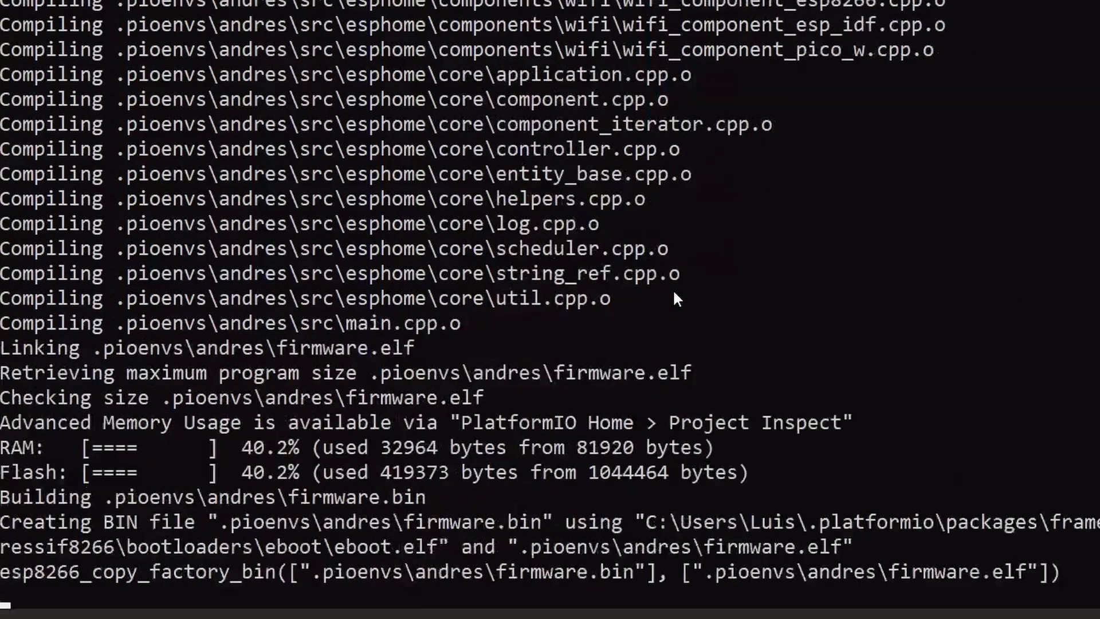
Choose option 2 to upload the firmware over the air to the andres device
{"action": "type", "text": "2"}
{"action": "key", "text": "Return"}
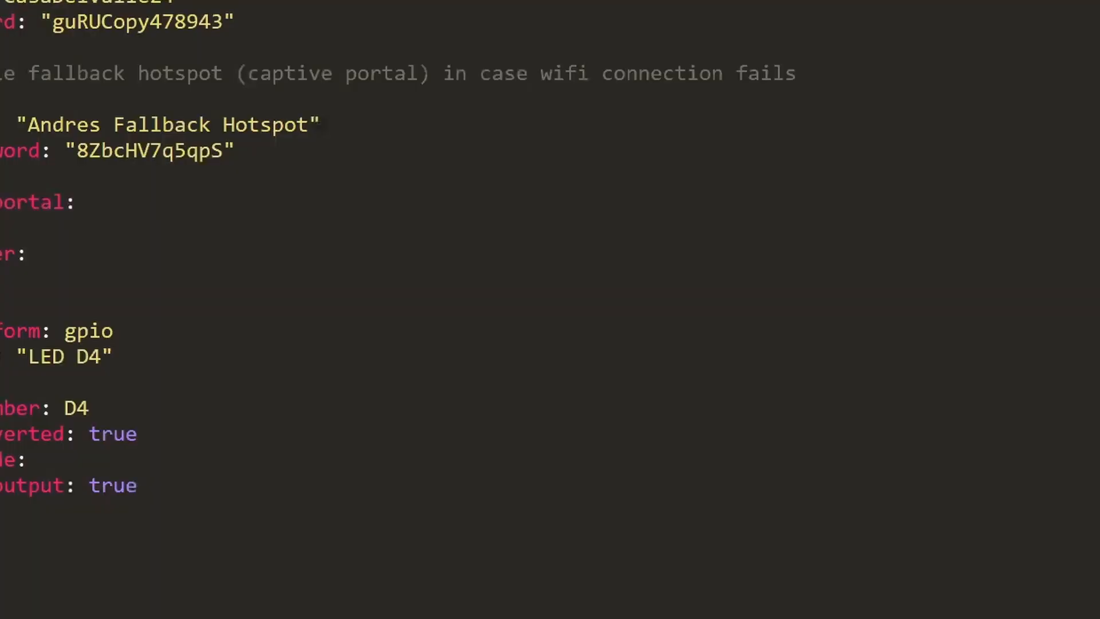
{"action": "left_click_drag", "start_coordinate": [234, 22], "coordinate": [0, 0]}
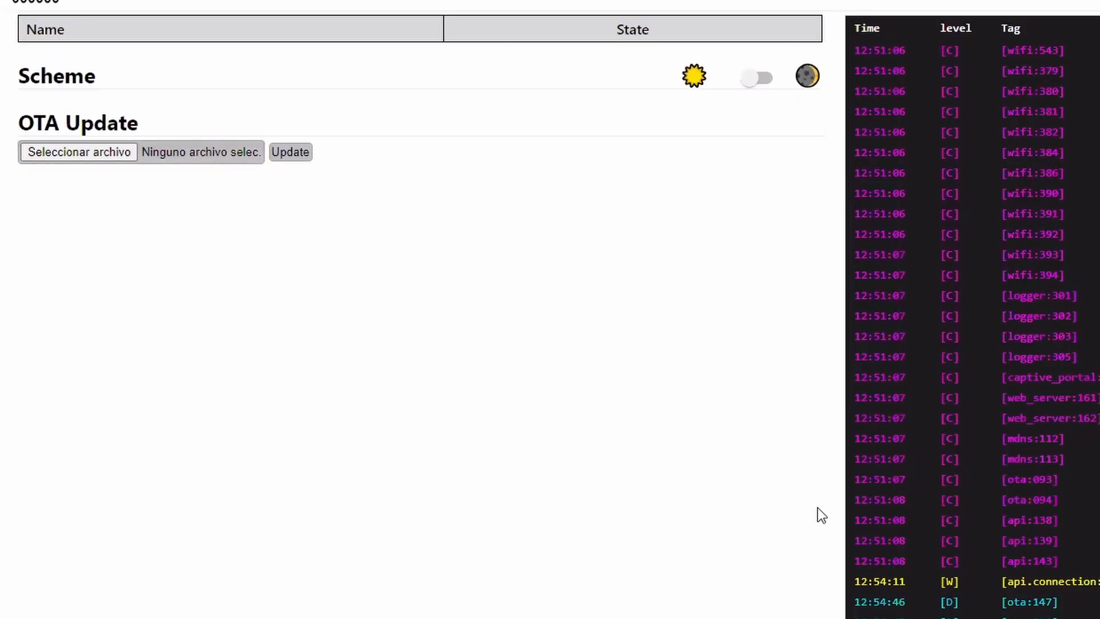
Reload the andres device page so the new LED D4 switch is listed
{"action": "scroll", "coordinate": [998, 543], "scroll_direction": "down", "scroll_amount": 5}
{"action": "scroll", "coordinate": [997, 544], "scroll_direction": "up", "scroll_amount": 5}
{"action": "key", "text": "F5"}
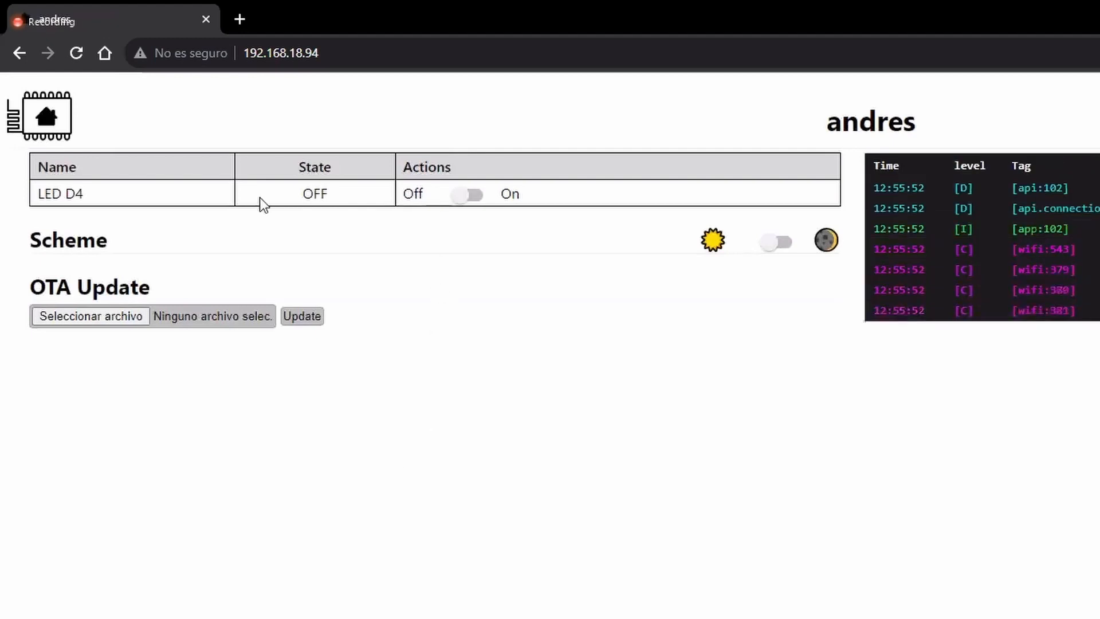
{"action": "left_click_drag", "start_coordinate": [36, 193], "coordinate": [89, 198]}
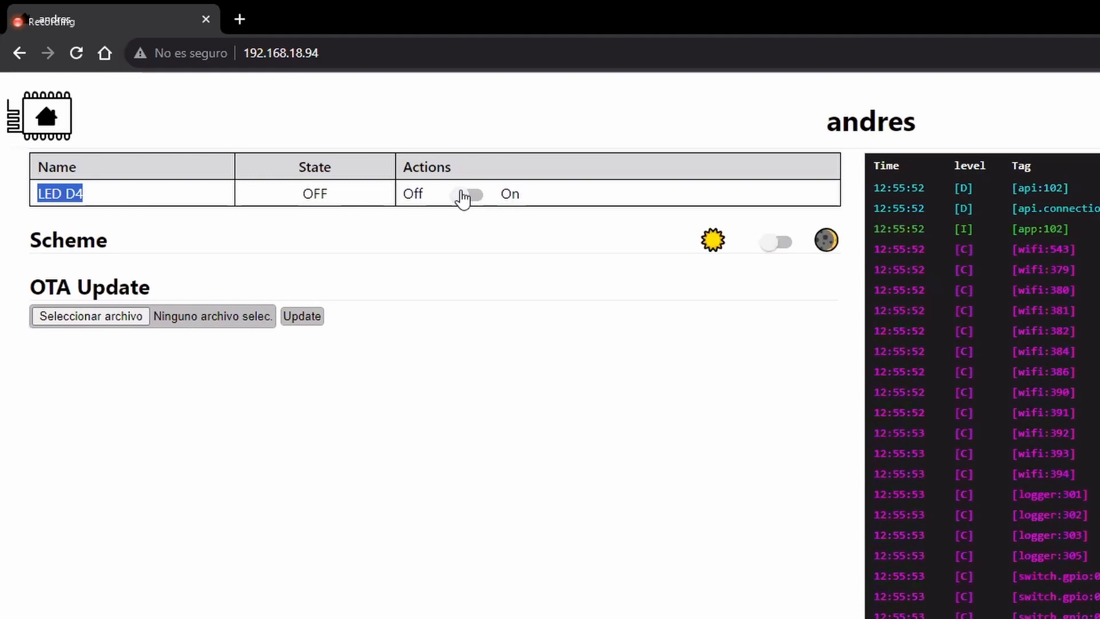
Toggle LED D4 on and off several times, finishing with it off
{"action": "left_click", "coordinate": [466, 195]}
{"action": "left_click", "coordinate": [462, 196]}
{"action": "left_click", "coordinate": [463, 196]}
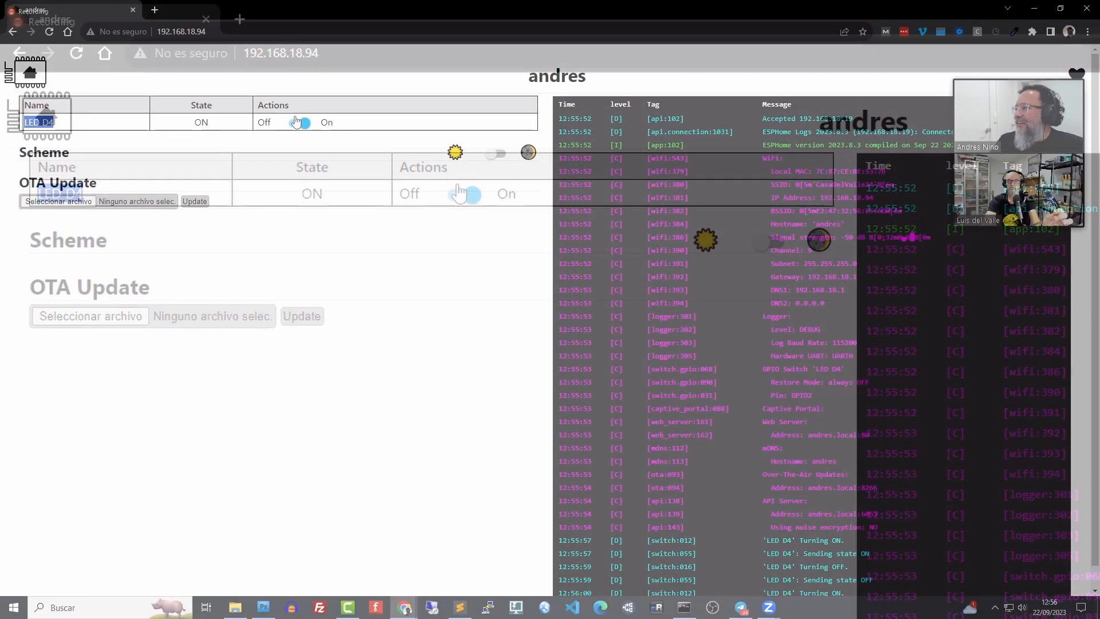
{"action": "left_click", "coordinate": [295, 121]}
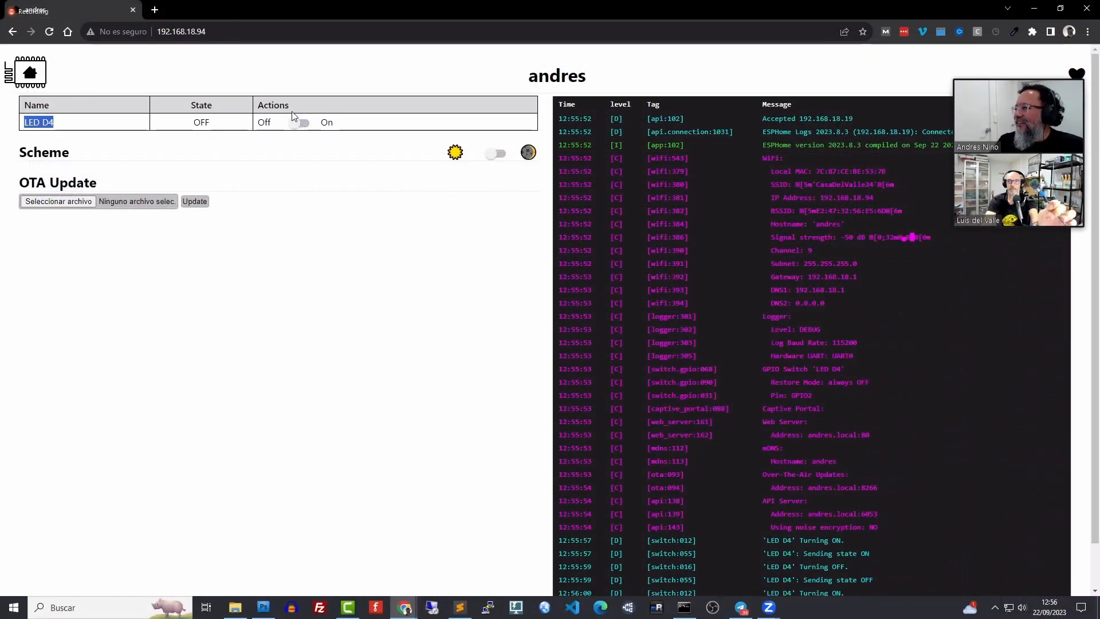
{"action": "left_click", "coordinate": [293, 114]}
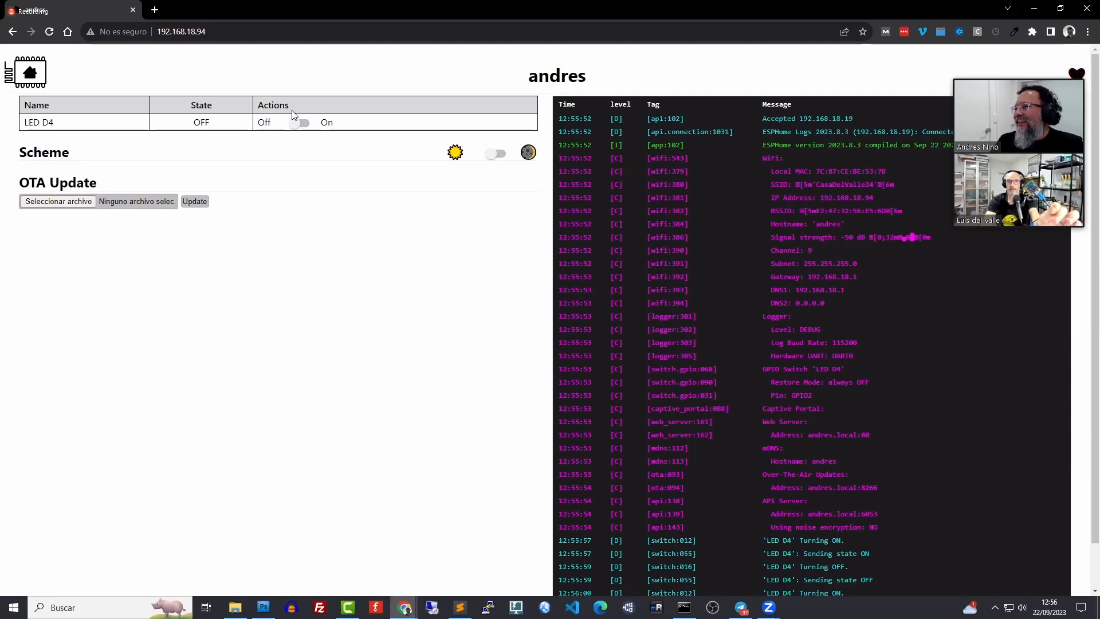
{"action": "left_click", "coordinate": [296, 124]}
{"action": "left_click", "coordinate": [296, 123]}
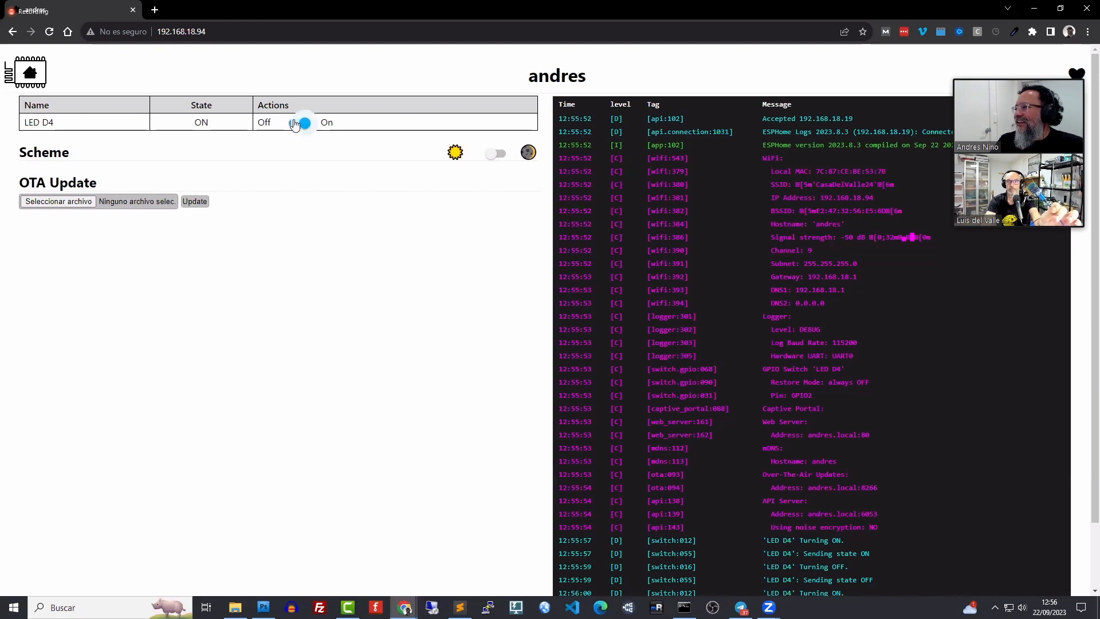
{"action": "left_click", "coordinate": [296, 123]}
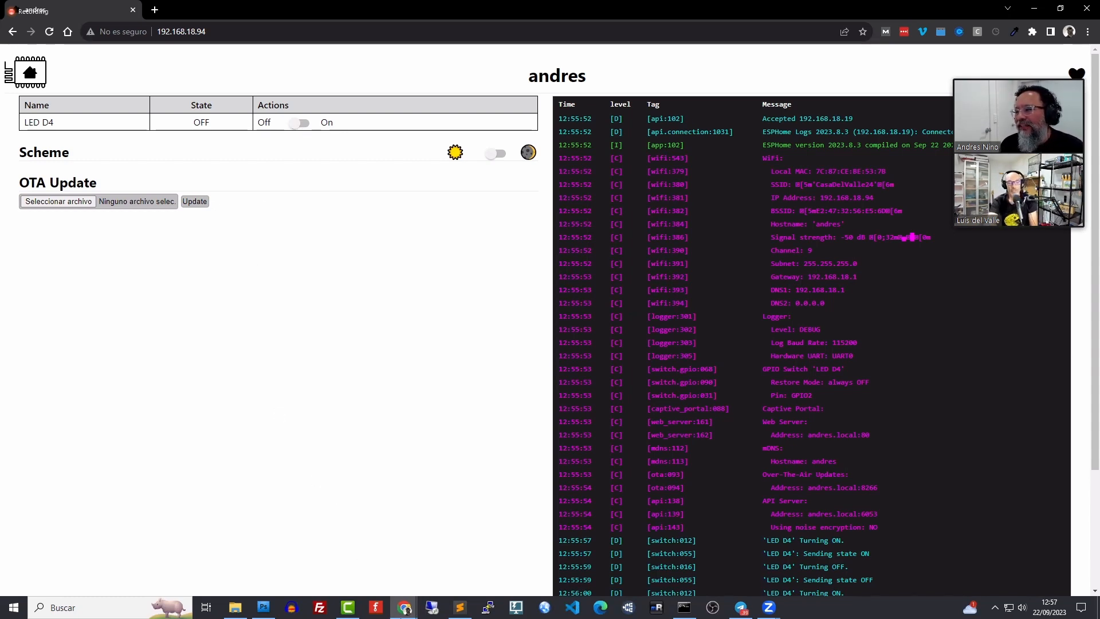
{"action": "mouse_move", "coordinate": [404, 608]}
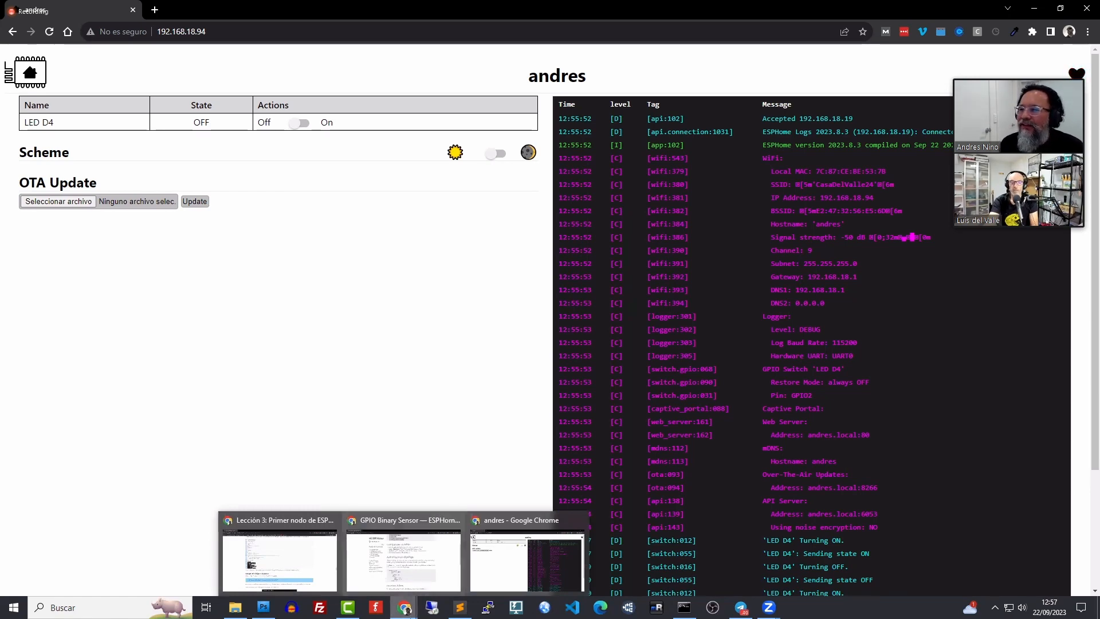
Review andres.yaml's empty OTA password and wifi settings in Sublime Text
{"action": "left_click", "coordinate": [461, 613]}
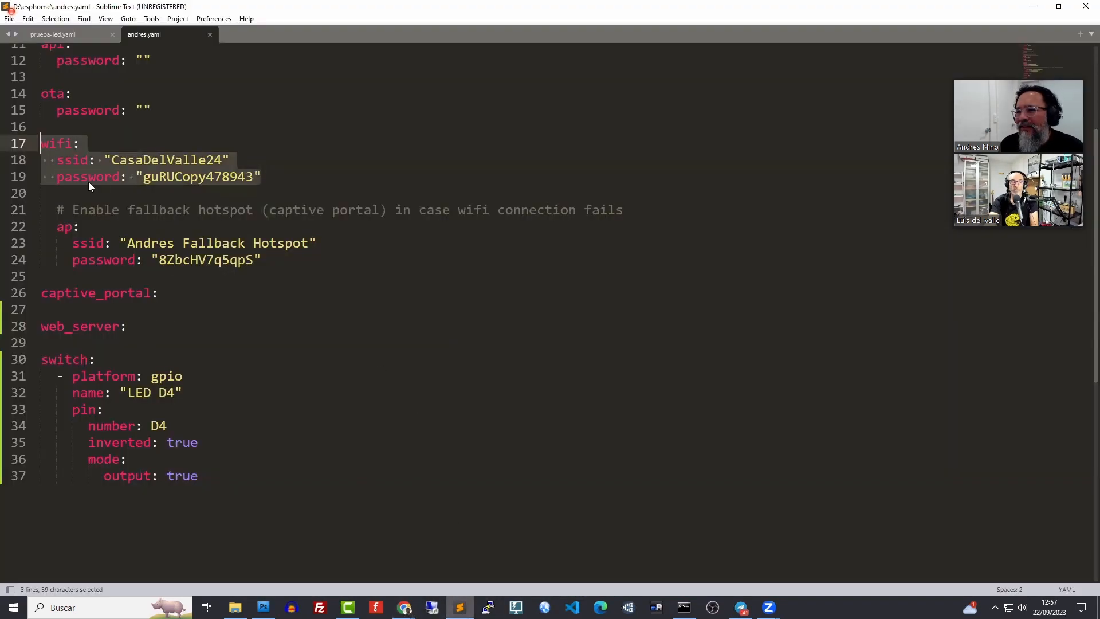
{"action": "left_click", "coordinate": [143, 110]}
{"action": "scroll", "coordinate": [160, 136], "scroll_direction": "up", "scroll_amount": 3}
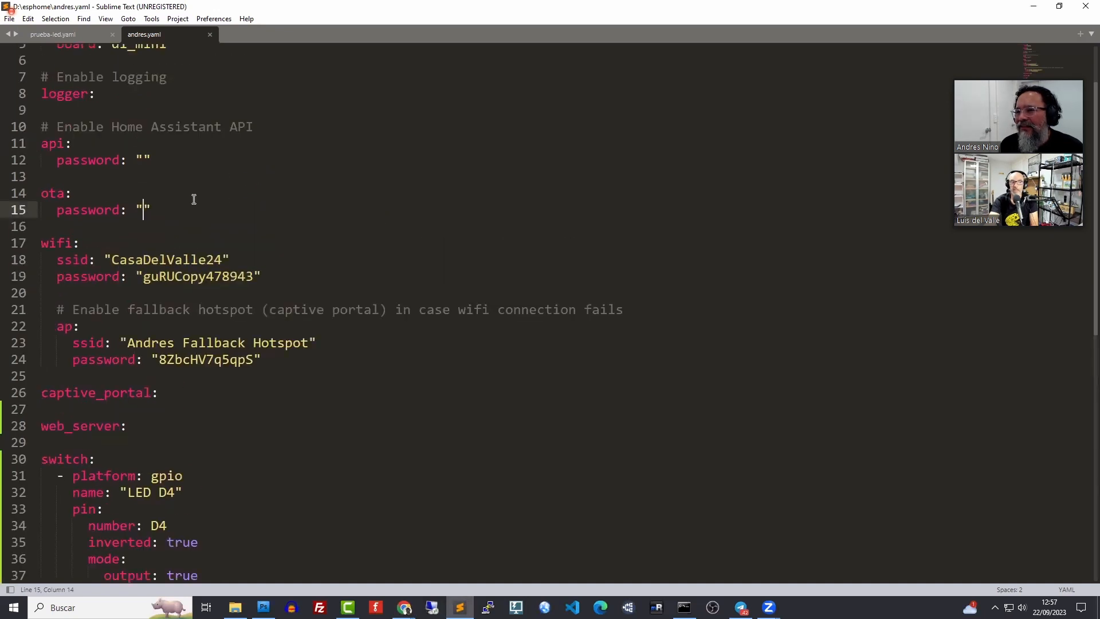
{"action": "scroll", "coordinate": [233, 260], "scroll_direction": "down", "scroll_amount": 2}
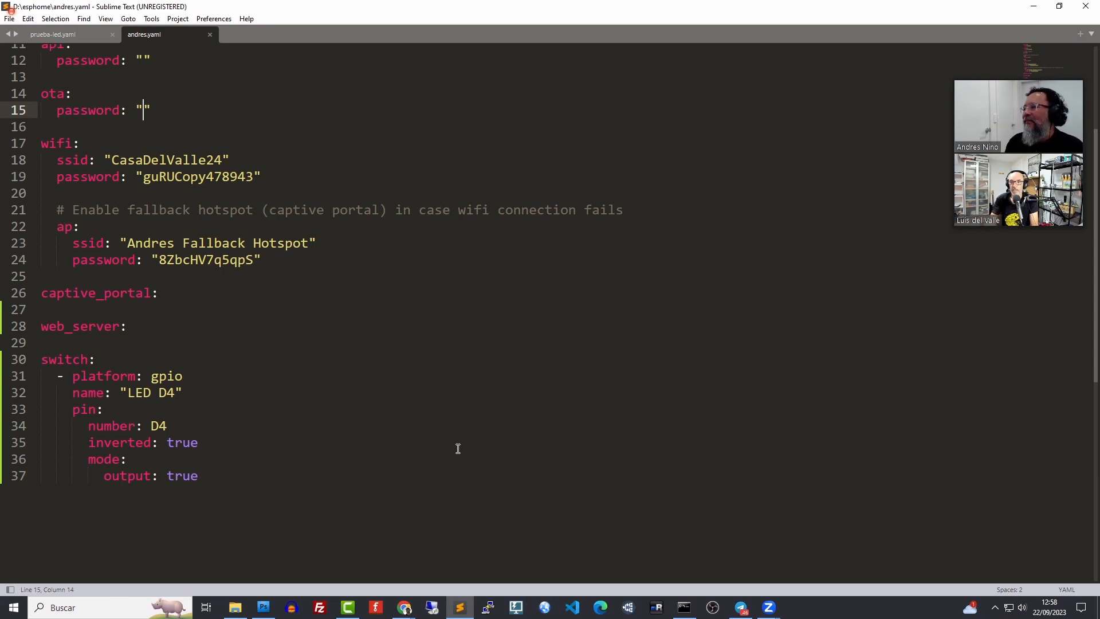
{"action": "left_click", "coordinate": [469, 613]}
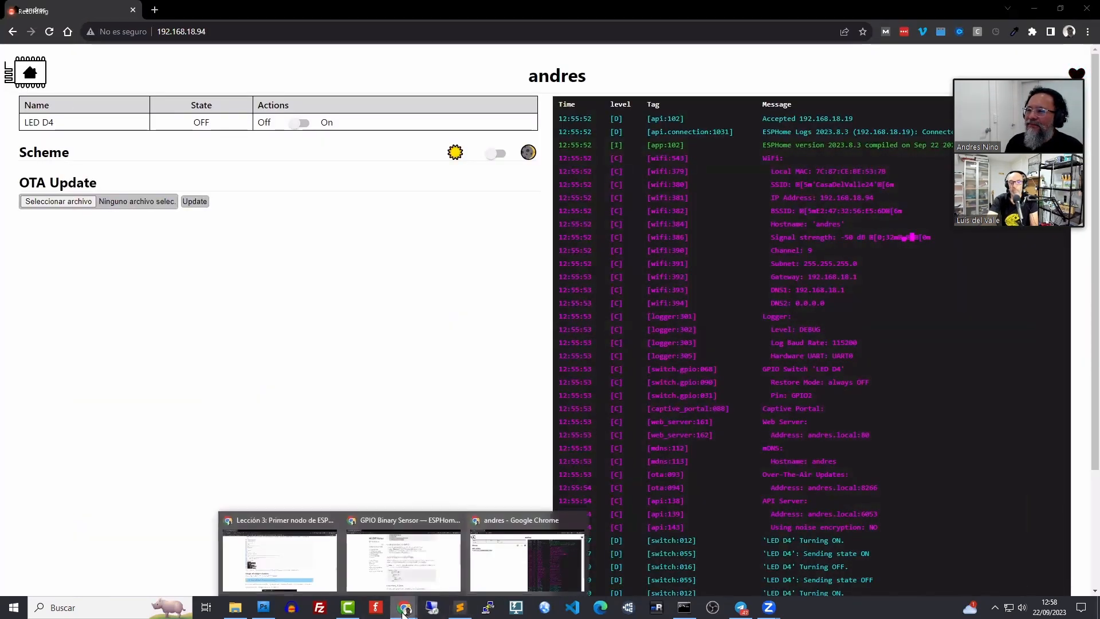
From the GPIO Binary Sensor docs, open the Binary Sensor components index page
{"action": "left_click", "coordinate": [409, 560]}
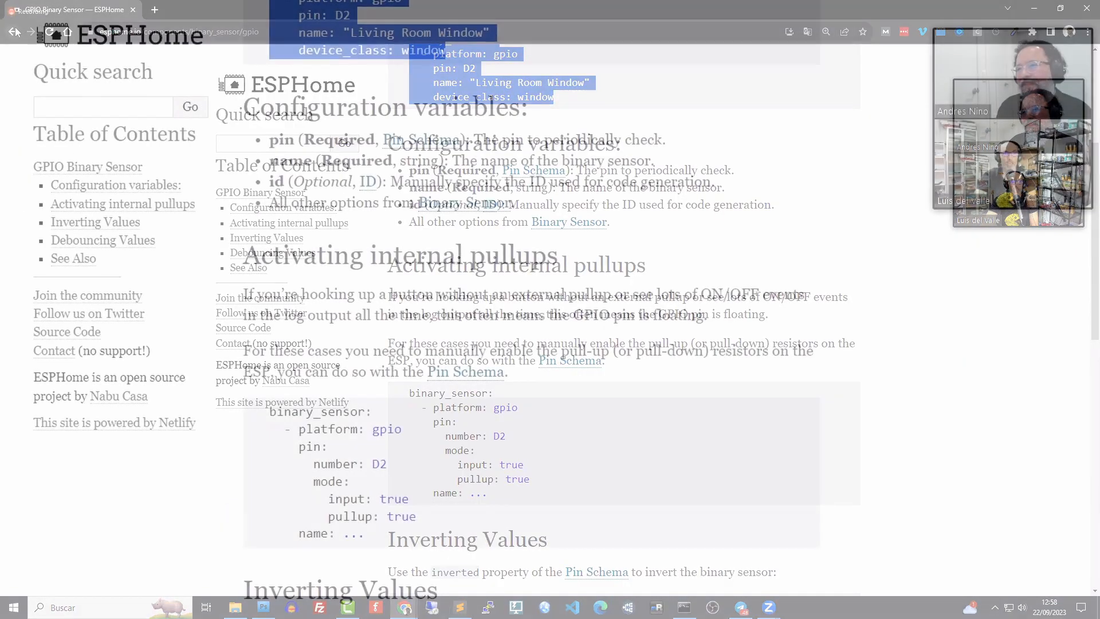
{"action": "left_click", "coordinate": [545, 223]}
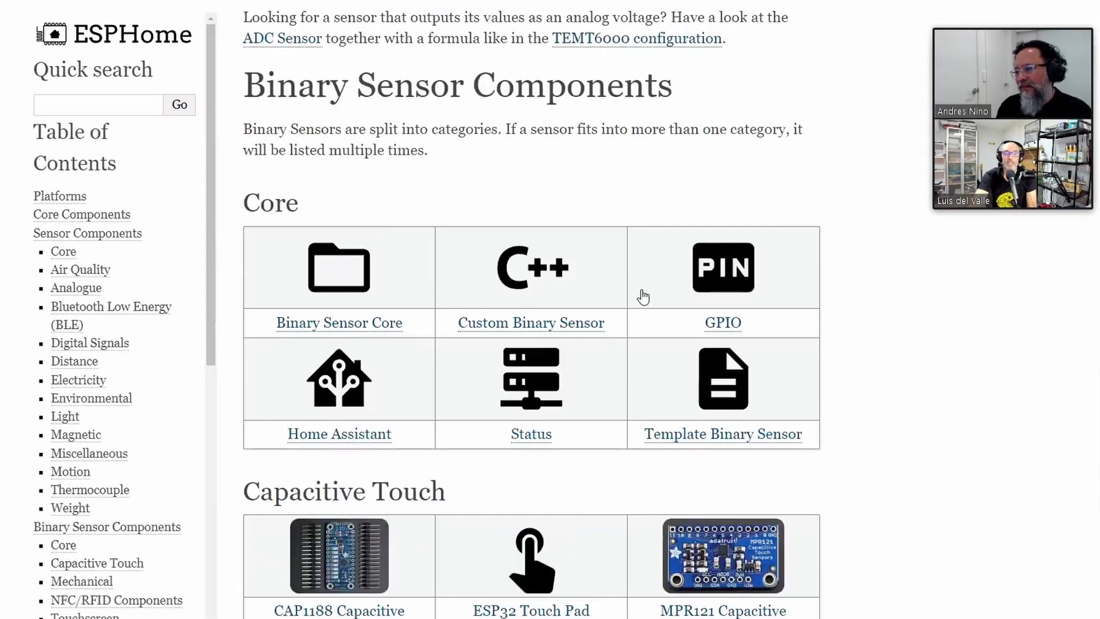
{"action": "scroll", "coordinate": [659, 292], "scroll_direction": "up", "scroll_amount": 9}
{"action": "scroll", "coordinate": [660, 287], "scroll_direction": "up", "scroll_amount": 15}
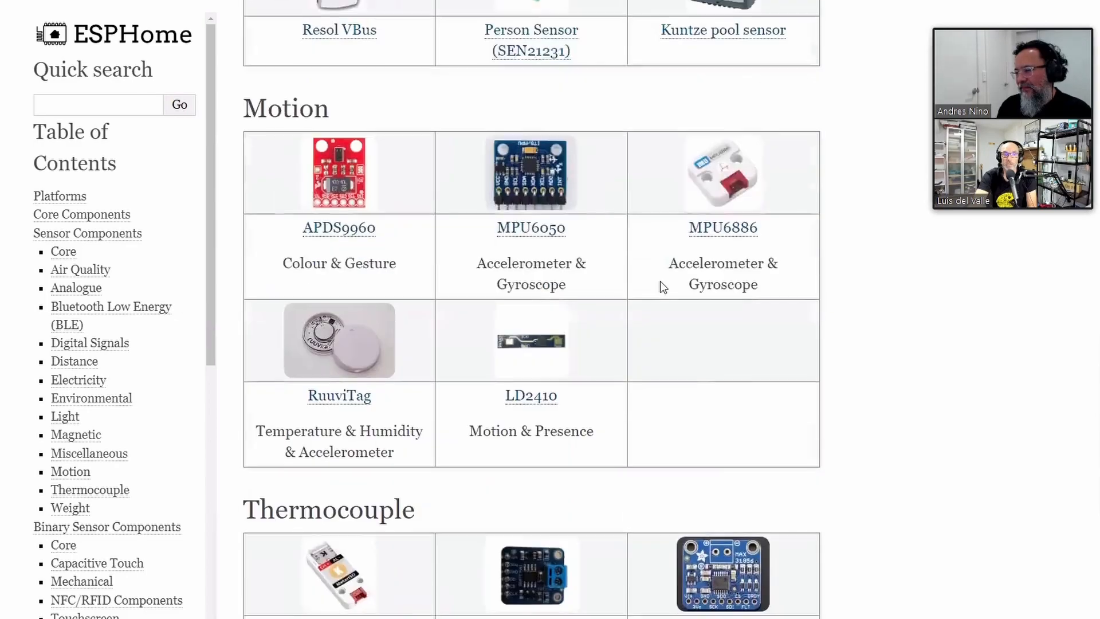
{"action": "scroll", "coordinate": [664, 286], "scroll_direction": "up", "scroll_amount": 10}
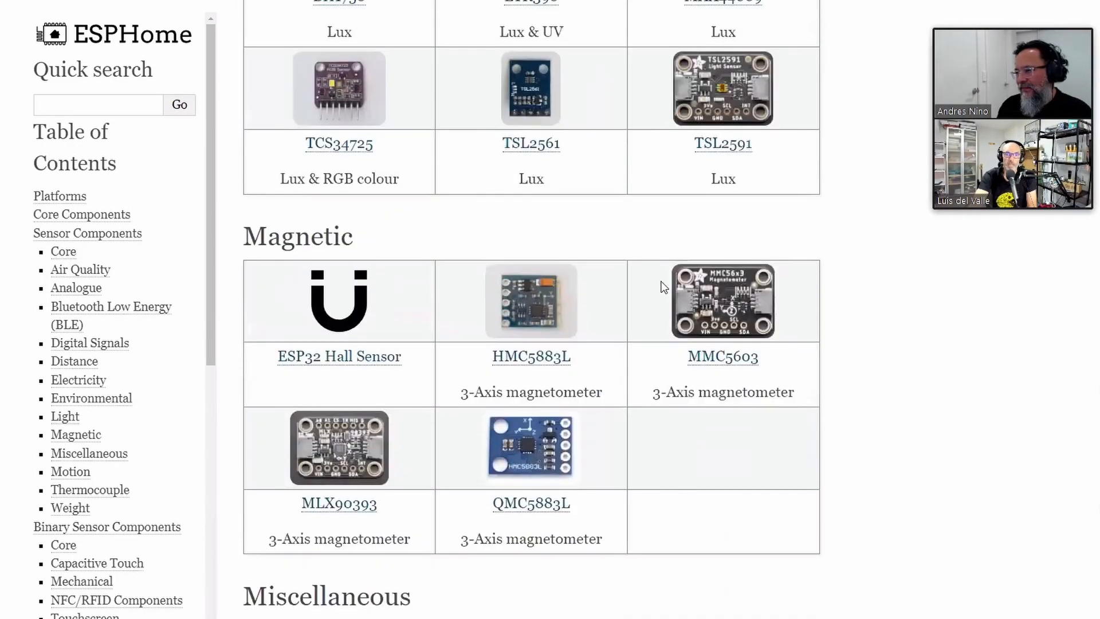
{"action": "scroll", "coordinate": [662, 286], "scroll_direction": "up", "scroll_amount": 8}
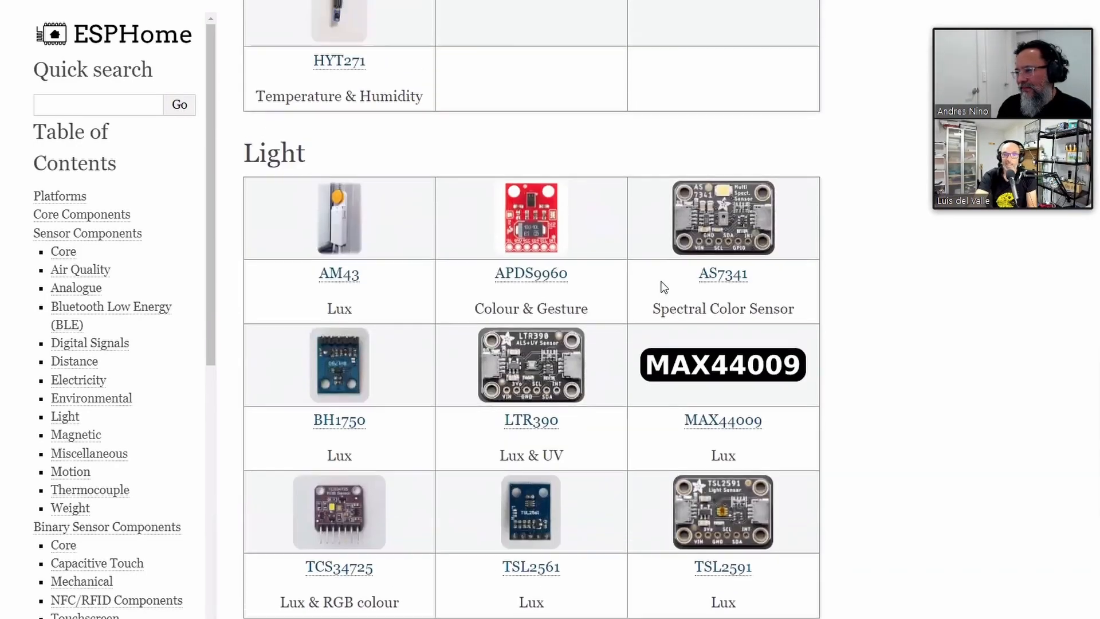
{"action": "scroll", "coordinate": [663, 286], "scroll_direction": "up", "scroll_amount": 6}
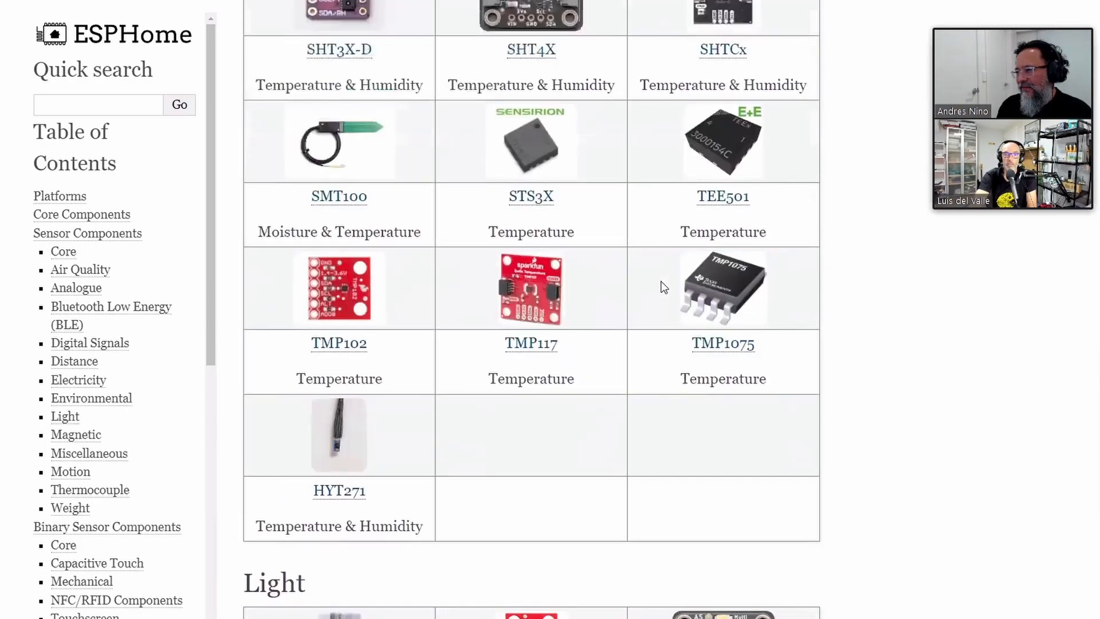
{"action": "scroll", "coordinate": [661, 282], "scroll_direction": "up", "scroll_amount": 11}
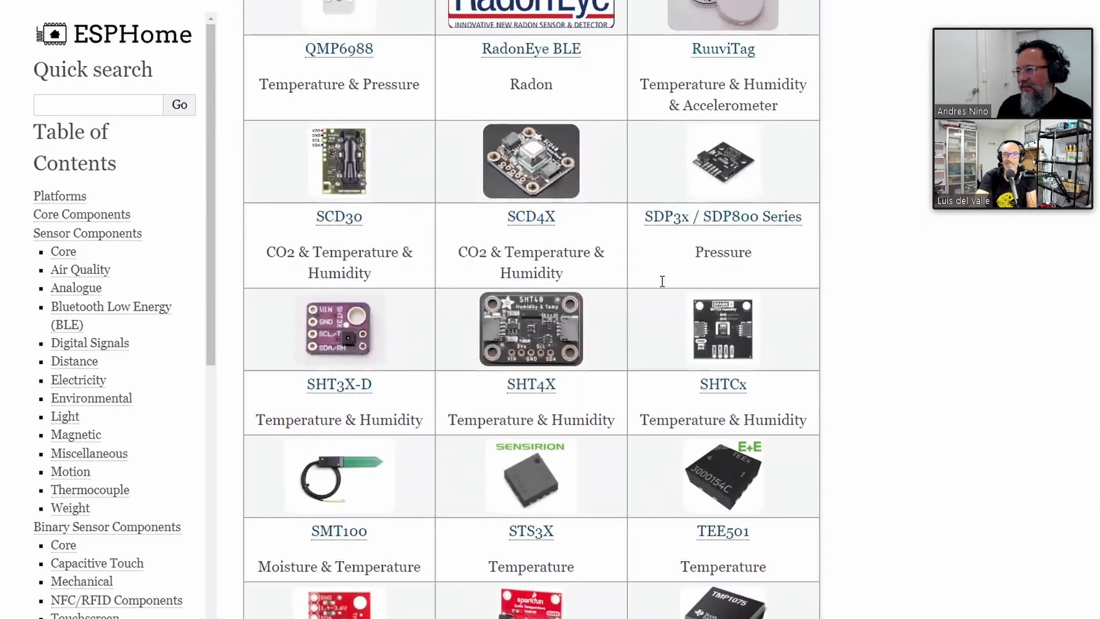
{"action": "scroll", "coordinate": [663, 284], "scroll_direction": "up", "scroll_amount": 1}
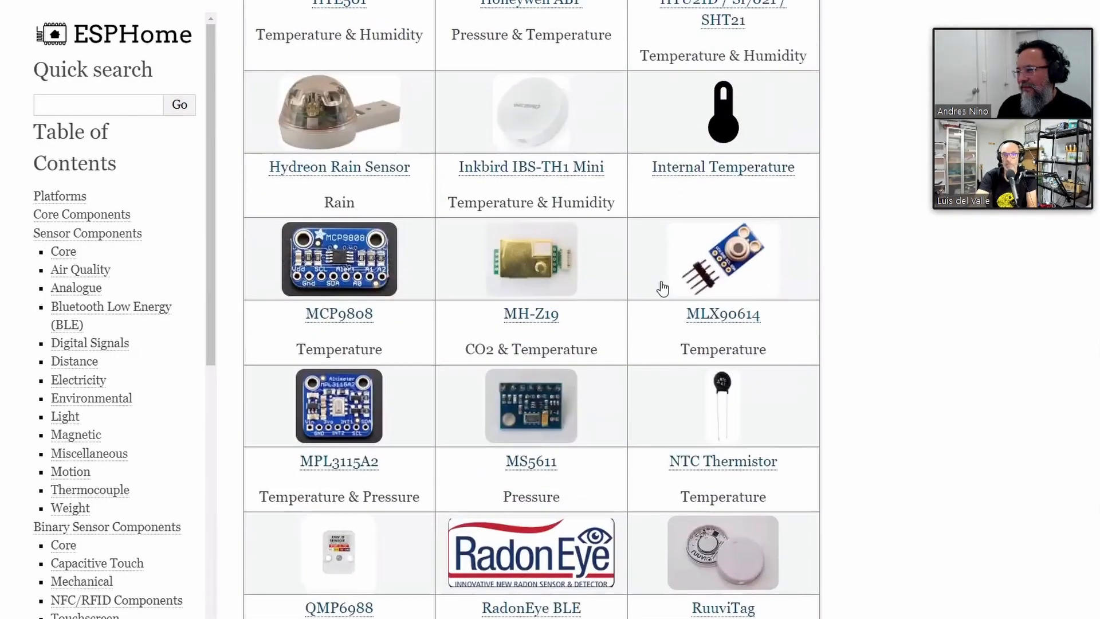
Search the page for 'bmp680' to locate the BME680 entry
{"action": "key", "text": "ctrl+f"}
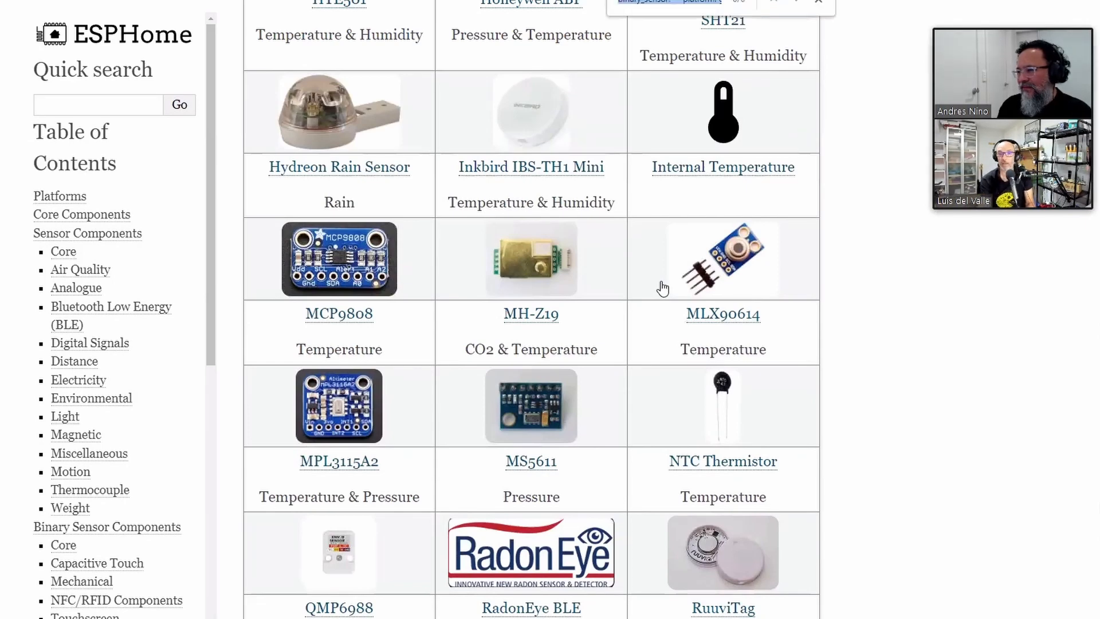
{"action": "type", "text": "bmp"}
{"action": "type", "text": "680"}
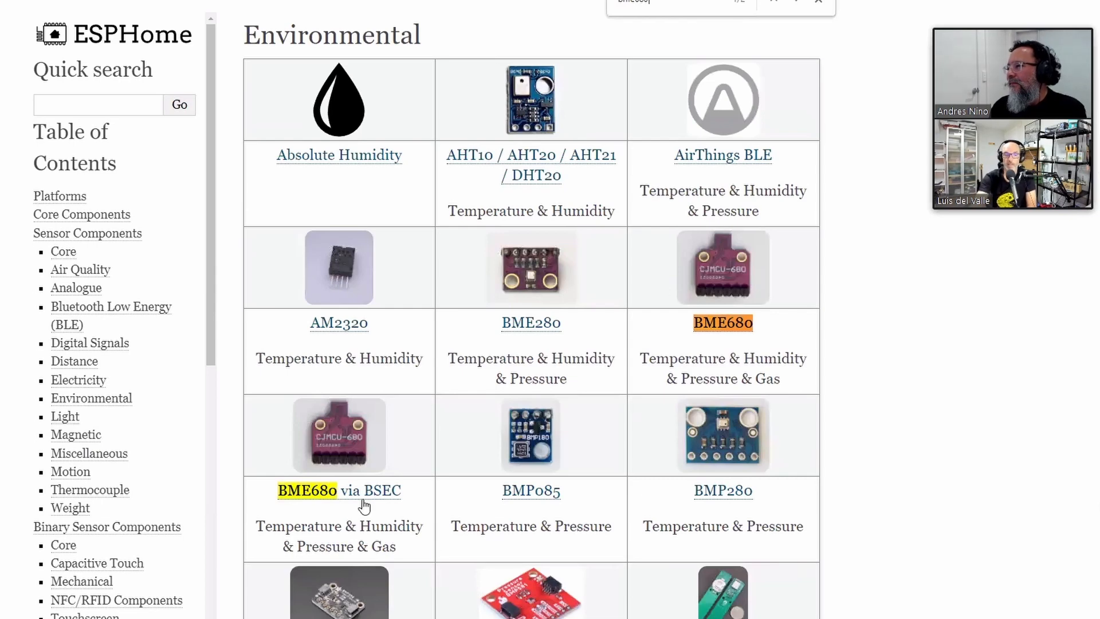
{"action": "key", "text": "Escape"}
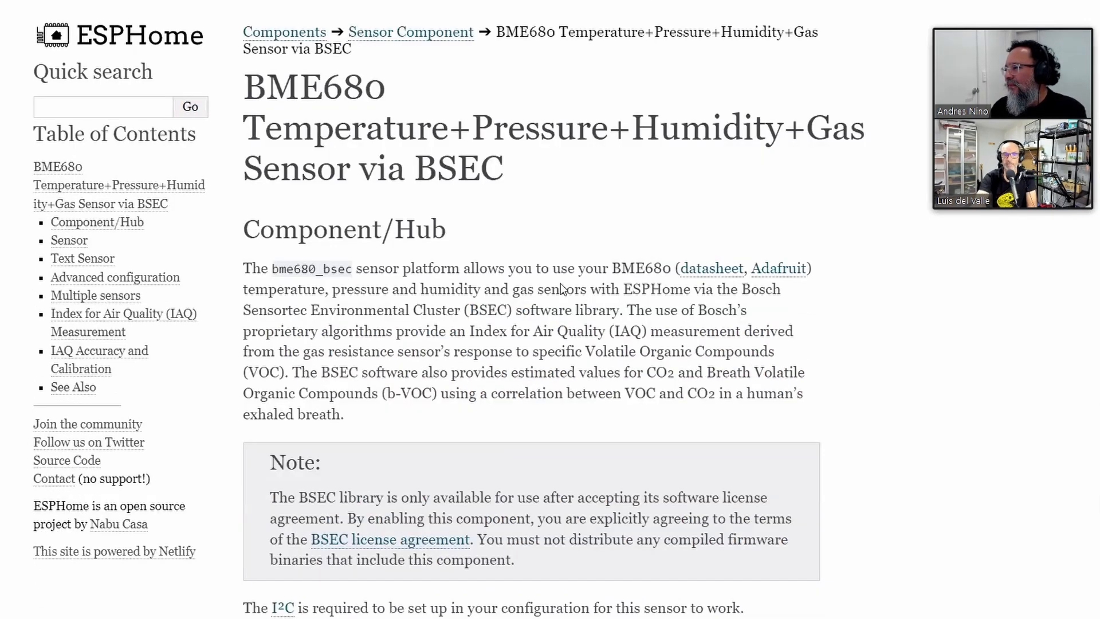
Zoom the BME680 via BSEC page out one step and mark the IAQ abbreviation
{"action": "key", "text": "ctrl+minus"}
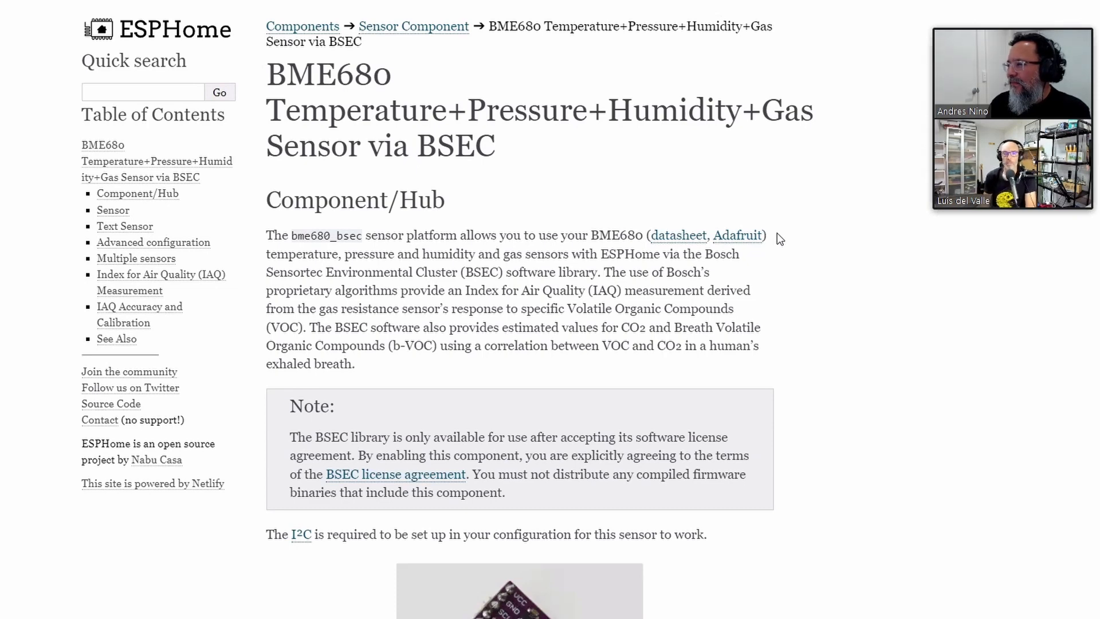
{"action": "double_click", "coordinate": [597, 290]}
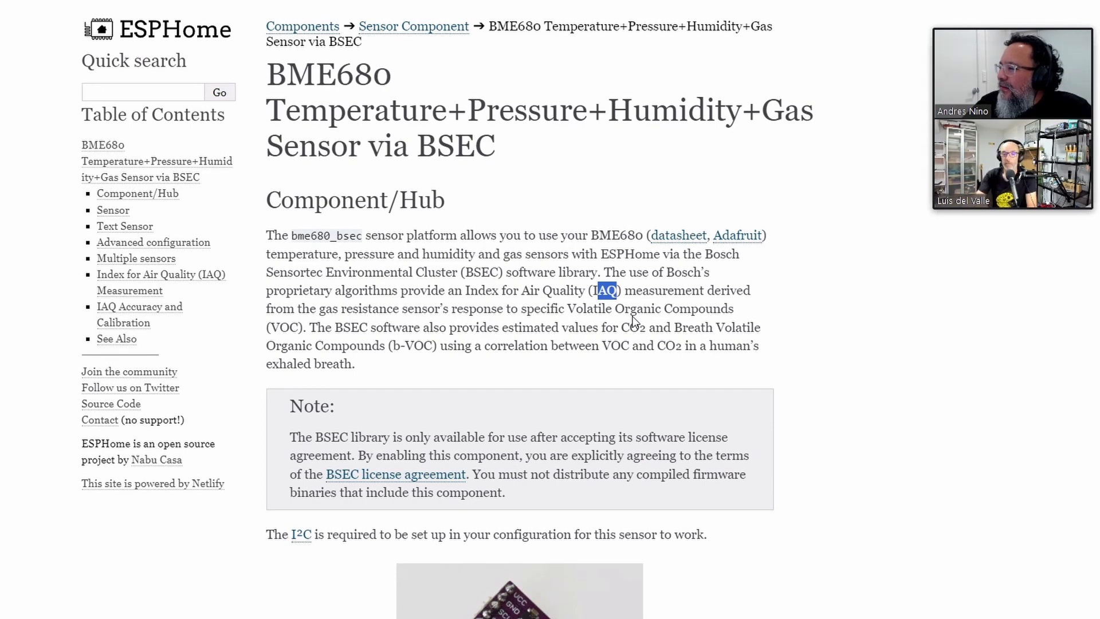
Select the BME680 example YAML from i2c: through the iaq_accuracy: line
{"action": "scroll", "coordinate": [603, 323], "scroll_direction": "down", "scroll_amount": 10}
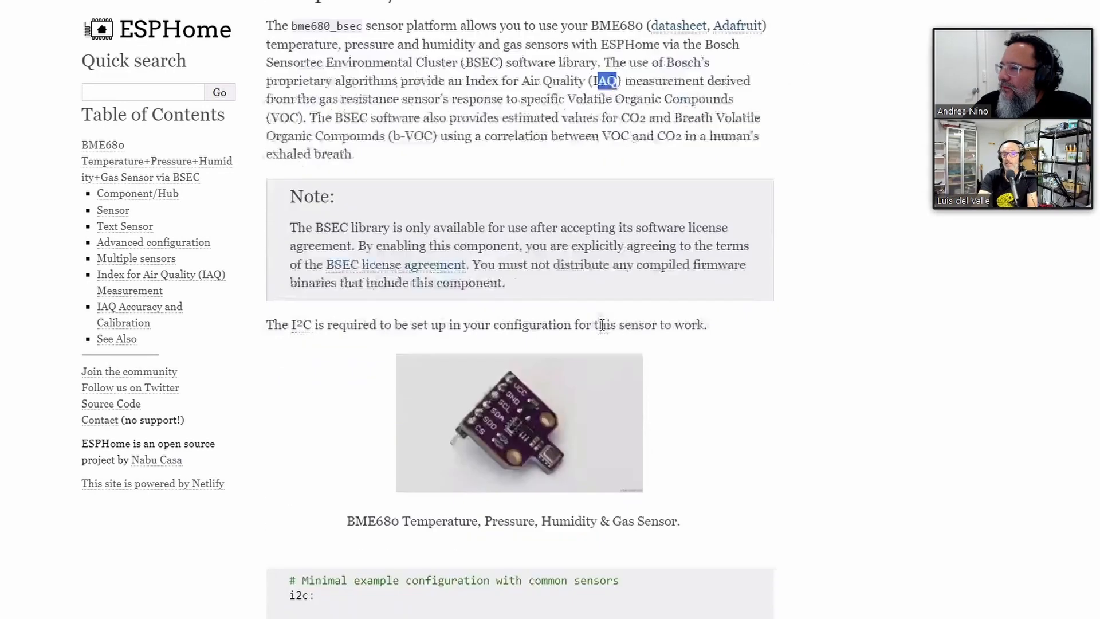
{"action": "scroll", "coordinate": [602, 324], "scroll_direction": "down", "scroll_amount": 2}
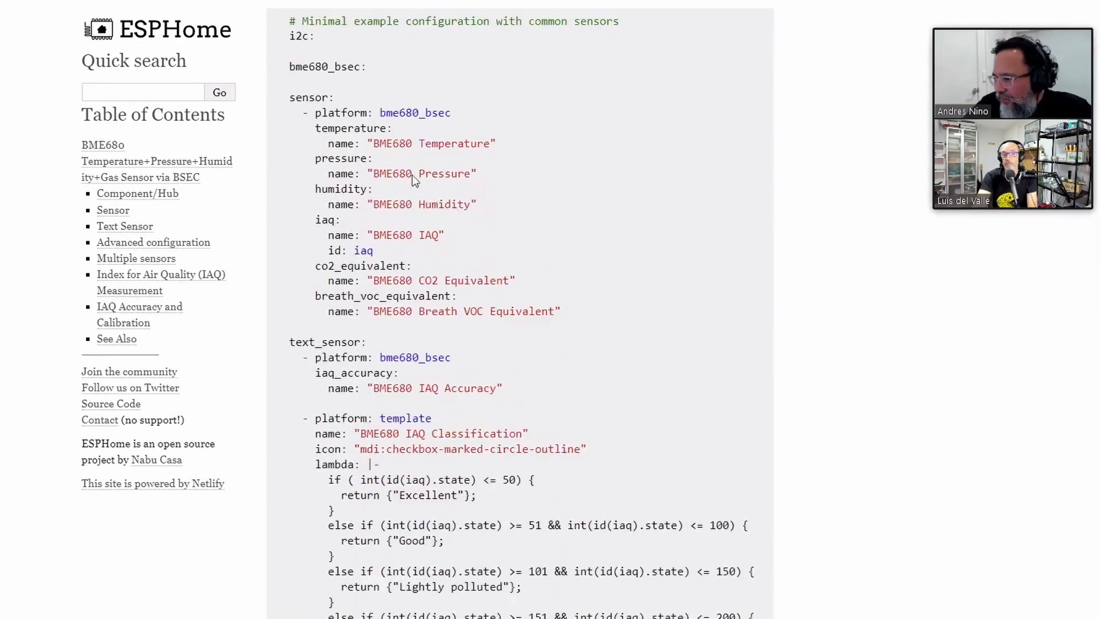
{"action": "scroll", "coordinate": [452, 350], "scroll_direction": "down", "scroll_amount": 3}
{"action": "scroll", "coordinate": [533, 407], "scroll_direction": "up", "scroll_amount": 6}
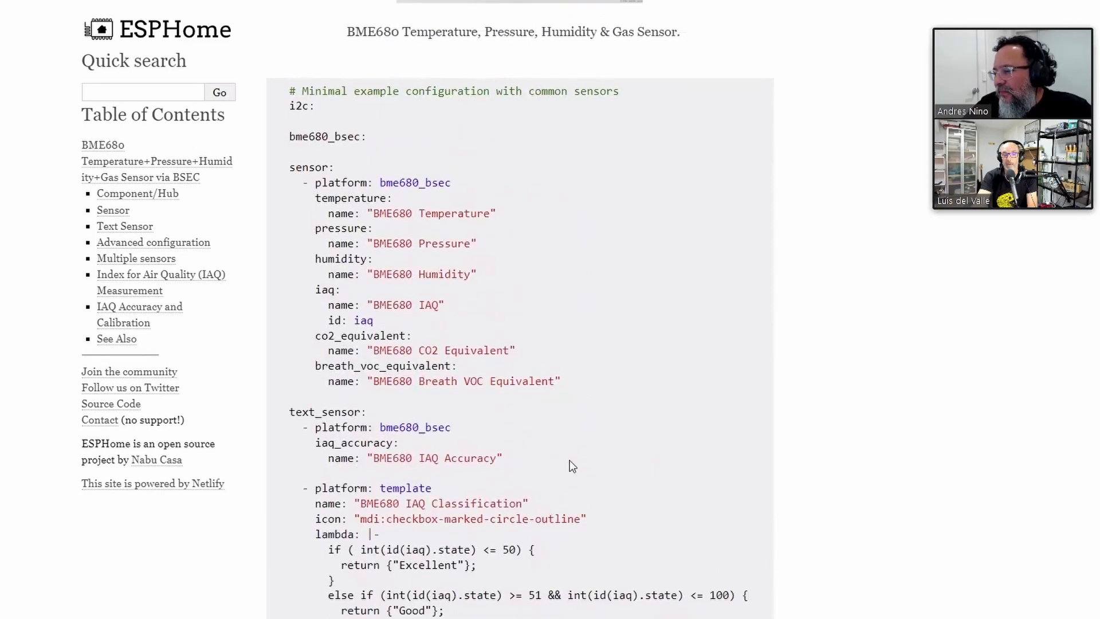
{"action": "left_click_drag", "start_coordinate": [505, 461], "coordinate": [289, 168]}
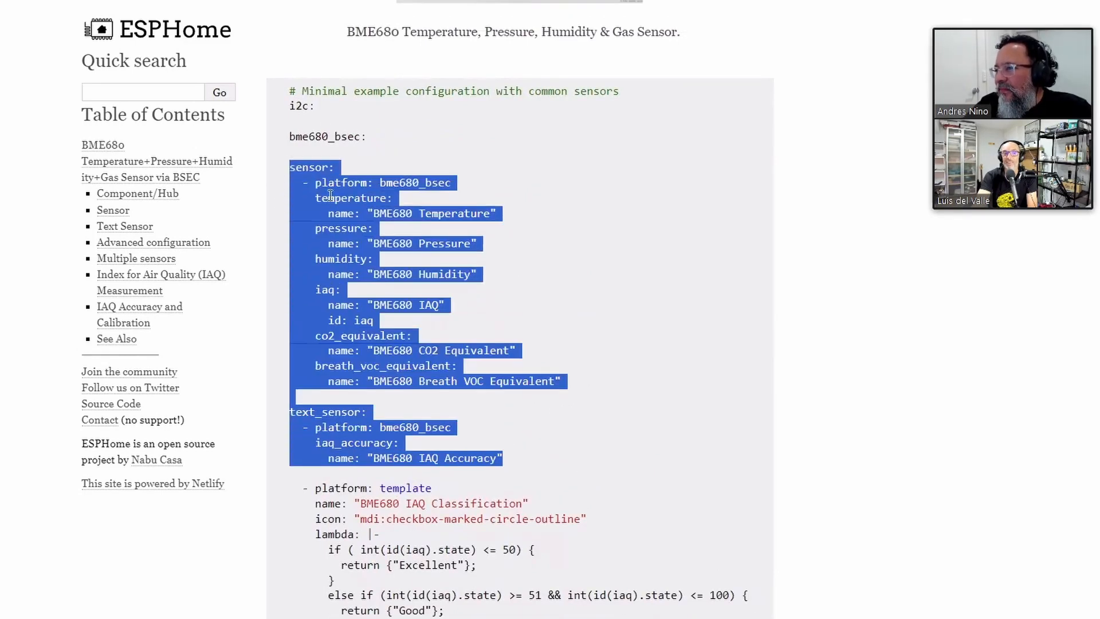
{"action": "left_click_drag", "start_coordinate": [290, 105], "coordinate": [538, 474]}
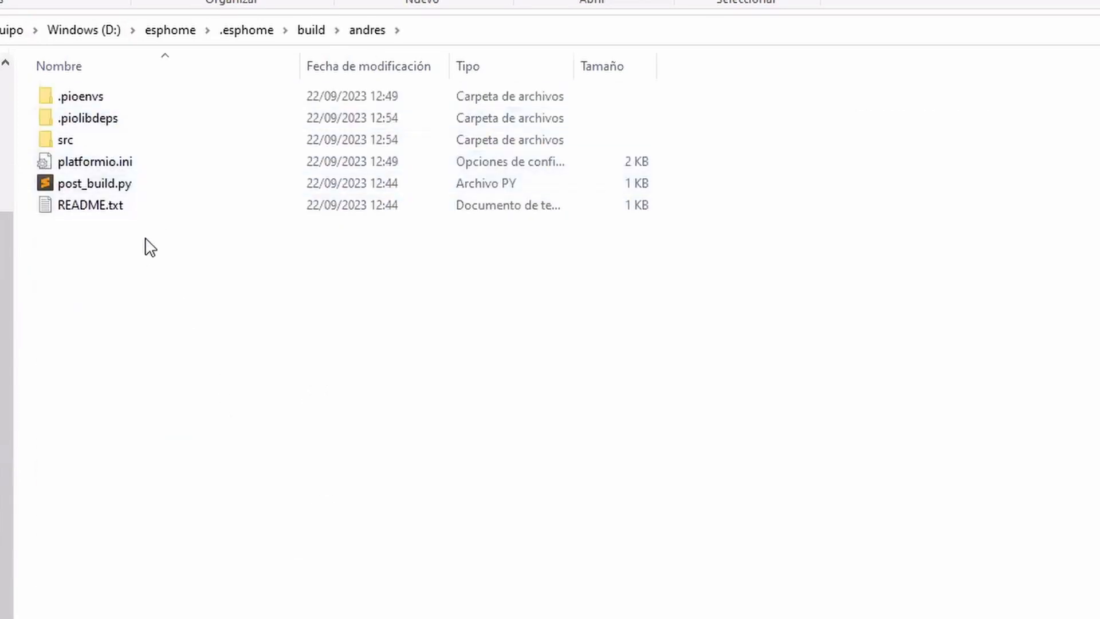
Open main.cpp from the andres build's src folder with Sublime Text
{"action": "double_click", "coordinate": [123, 141]}
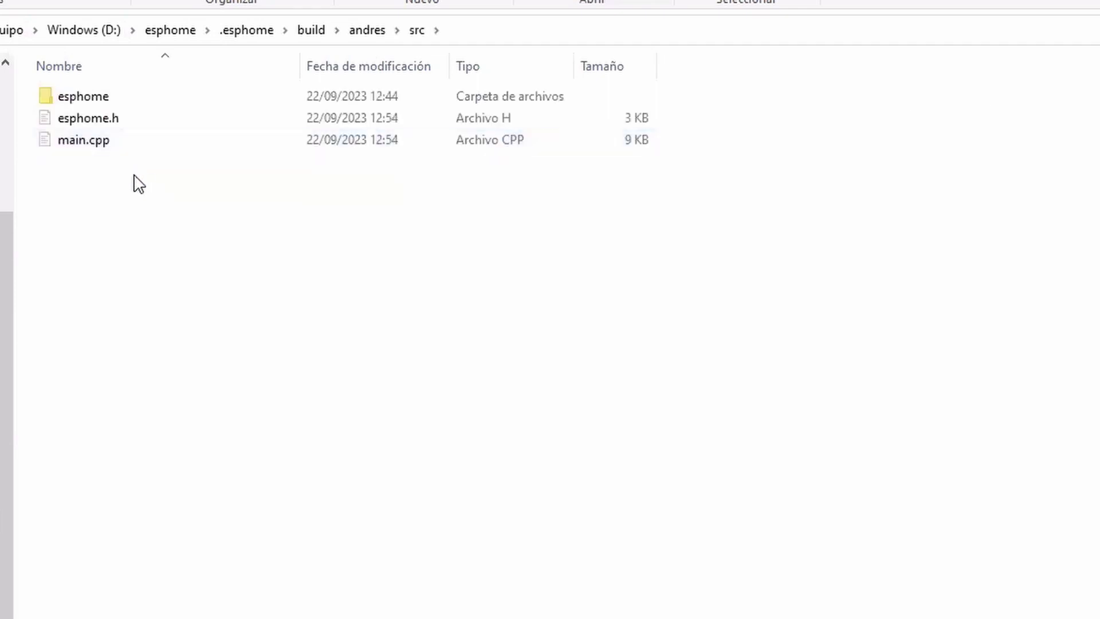
{"action": "left_click", "coordinate": [107, 150]}
{"action": "right_click", "coordinate": [107, 151]}
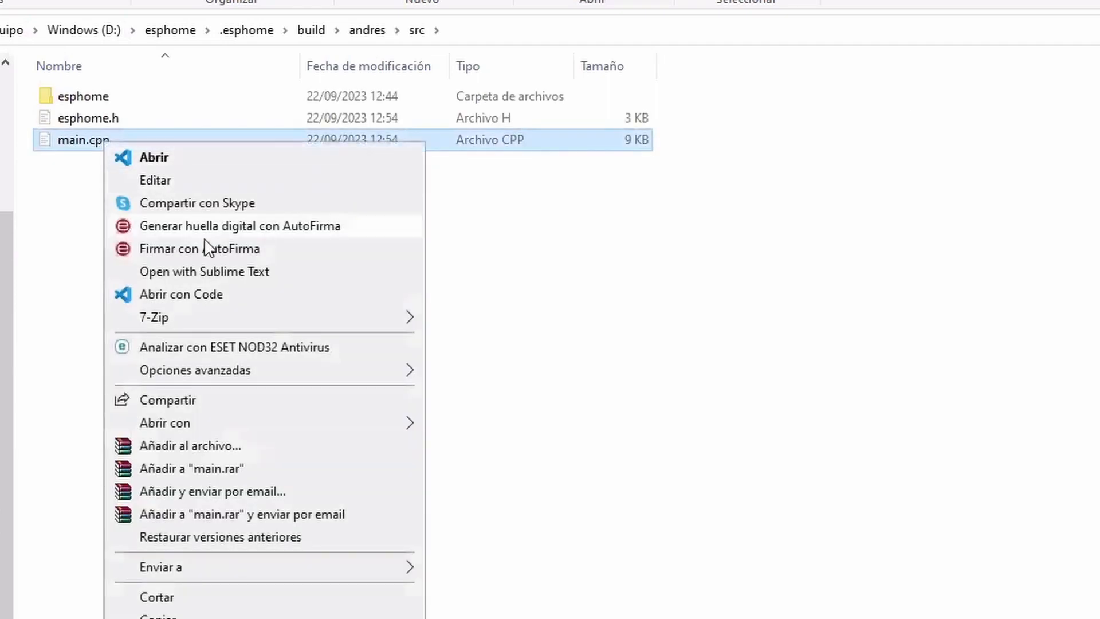
{"action": "left_click", "coordinate": [229, 275]}
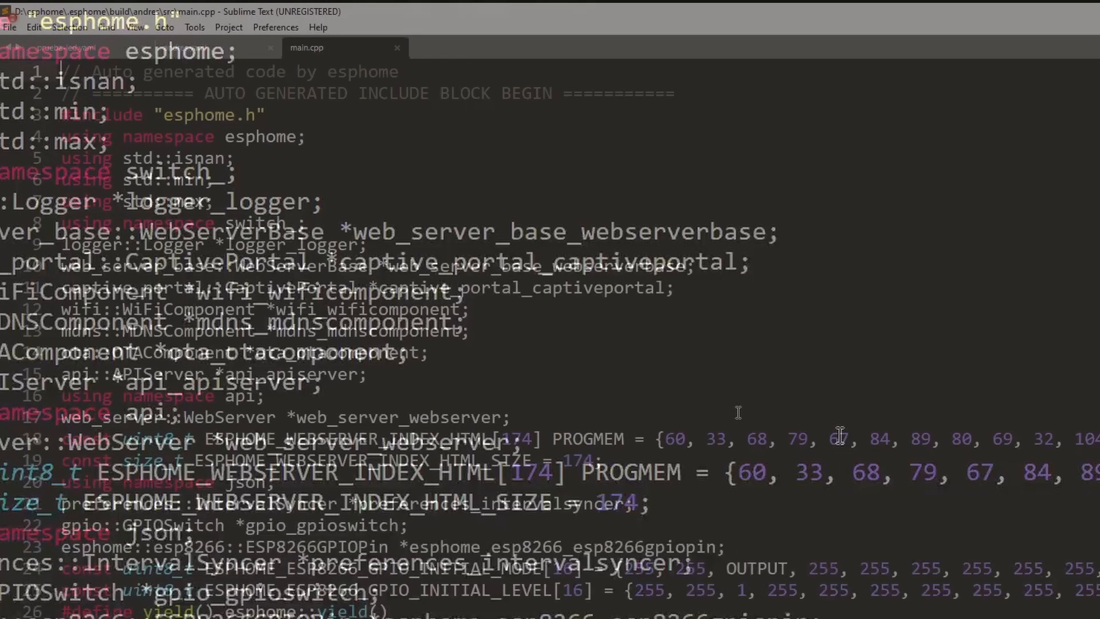
Select the void setup() line in main.cpp
{"action": "scroll", "coordinate": [286, 379], "scroll_direction": "down", "scroll_amount": 6}
{"action": "left_click", "coordinate": [255, 380]}
{"action": "key", "text": "shift+Home"}
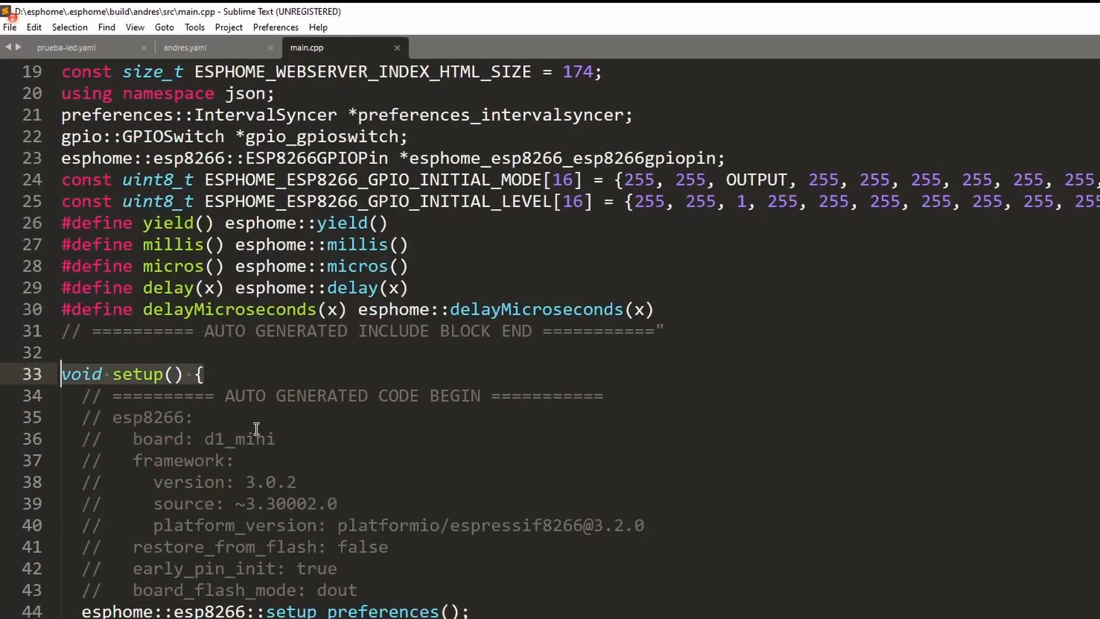
Highlight main.cpp's void loop() line and the LED D4 GPIO switch setup lines
{"action": "scroll", "coordinate": [256, 427], "scroll_direction": "down", "scroll_amount": 9}
{"action": "scroll", "coordinate": [260, 425], "scroll_direction": "down", "scroll_amount": 20}
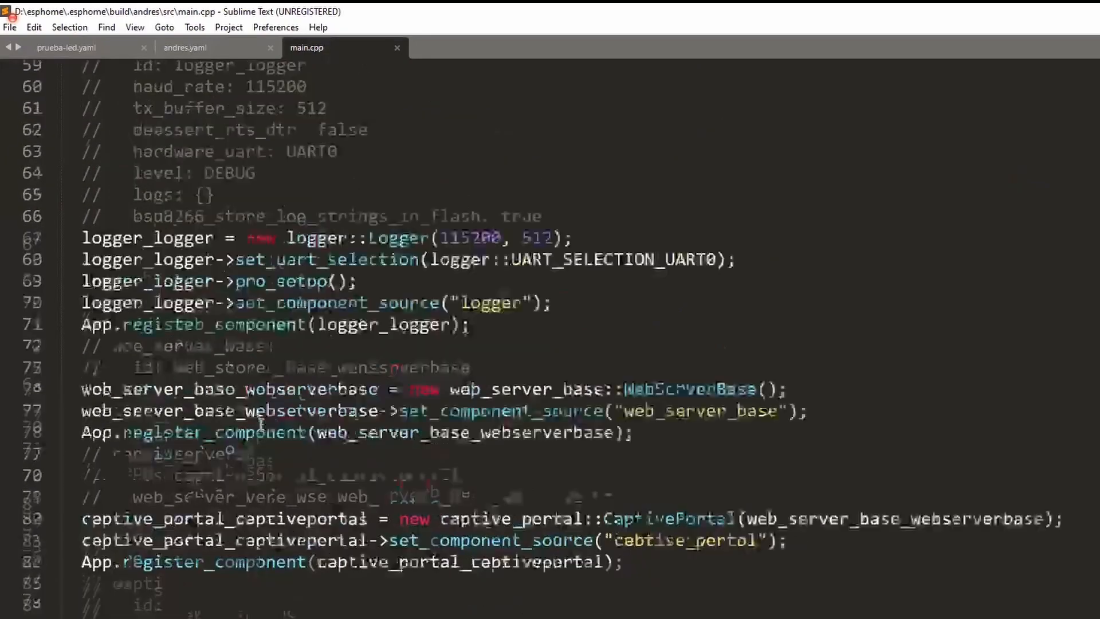
{"action": "scroll", "coordinate": [264, 420], "scroll_direction": "down", "scroll_amount": 20}
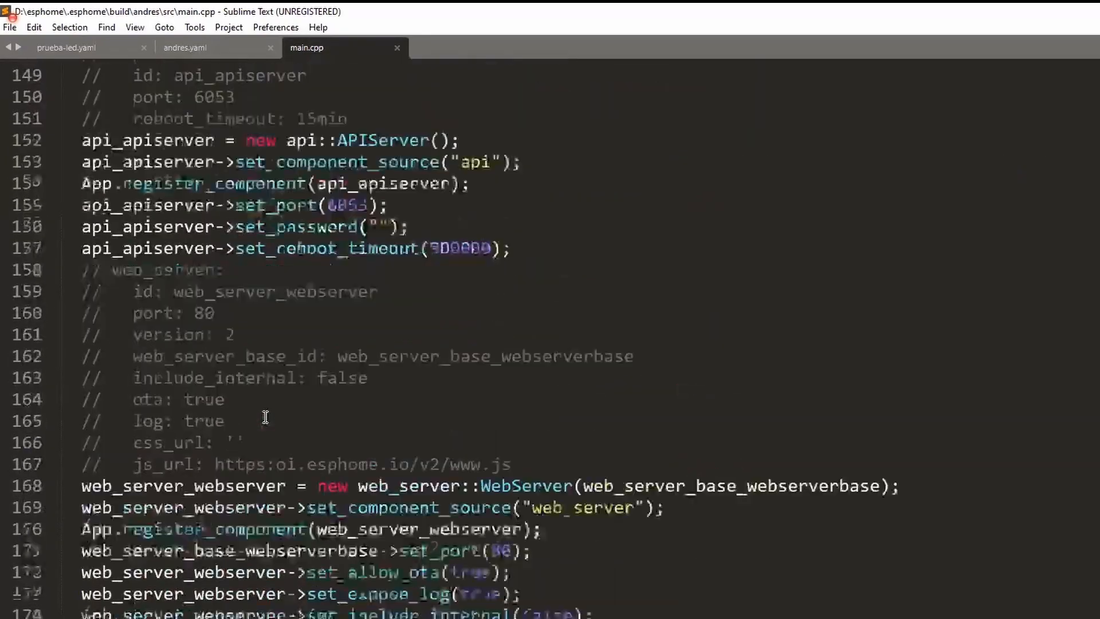
{"action": "left_click_drag", "start_coordinate": [259, 396], "coordinate": [61, 394]}
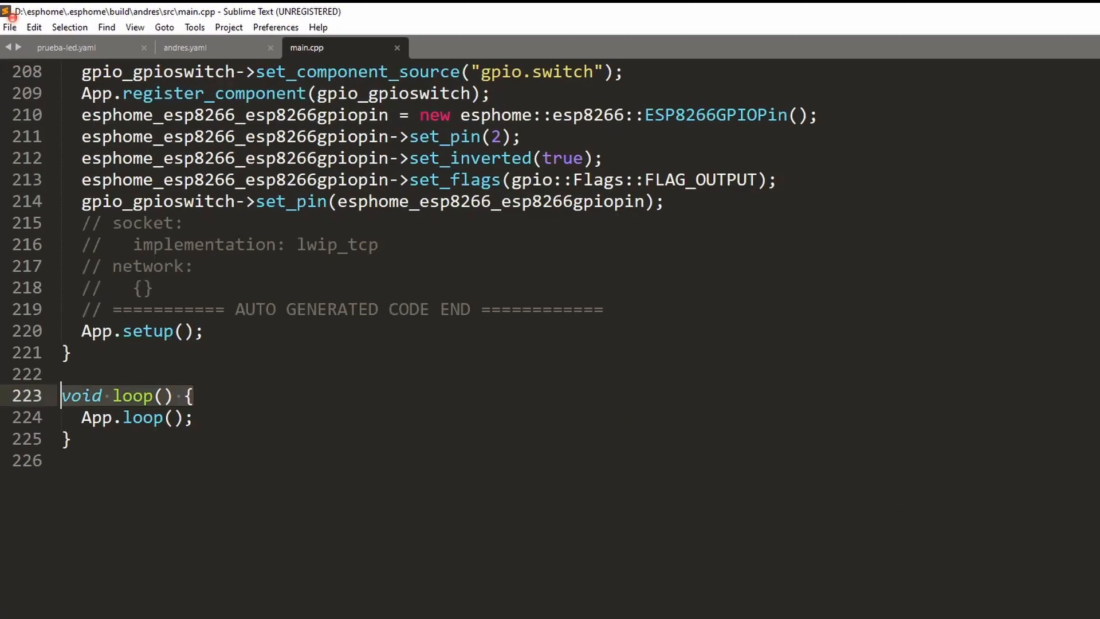
{"action": "scroll", "coordinate": [367, 338], "scroll_direction": "up", "scroll_amount": 3}
{"action": "scroll", "coordinate": [412, 338], "scroll_direction": "up", "scroll_amount": 2}
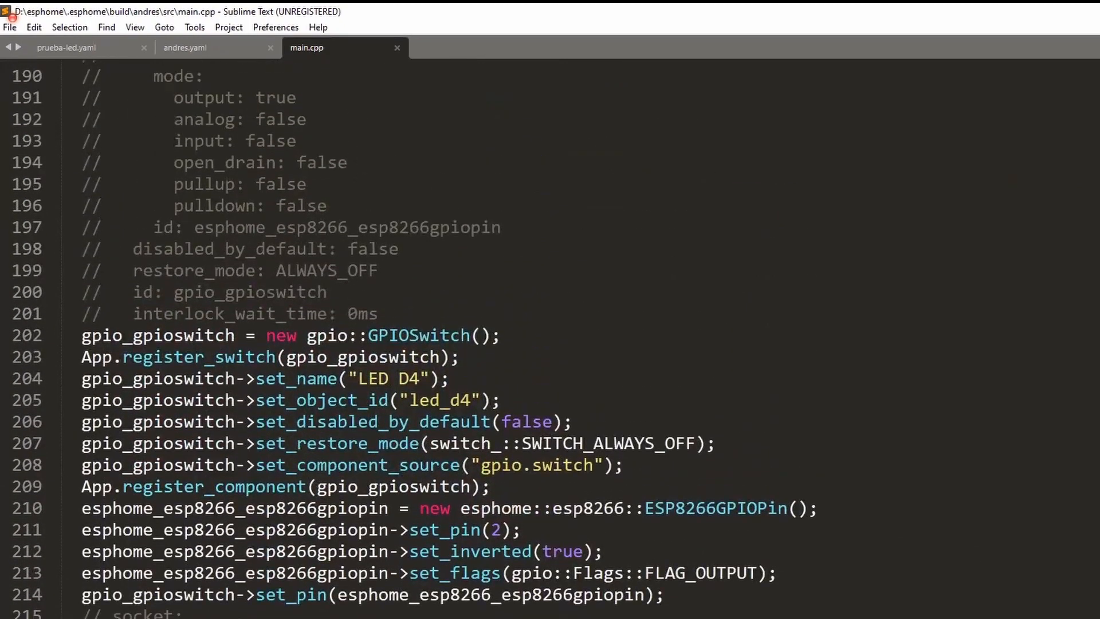
{"action": "left_click_drag", "start_coordinate": [401, 617], "coordinate": [33, 382]}
{"action": "scroll", "coordinate": [393, 509], "scroll_direction": "up", "scroll_amount": 10}
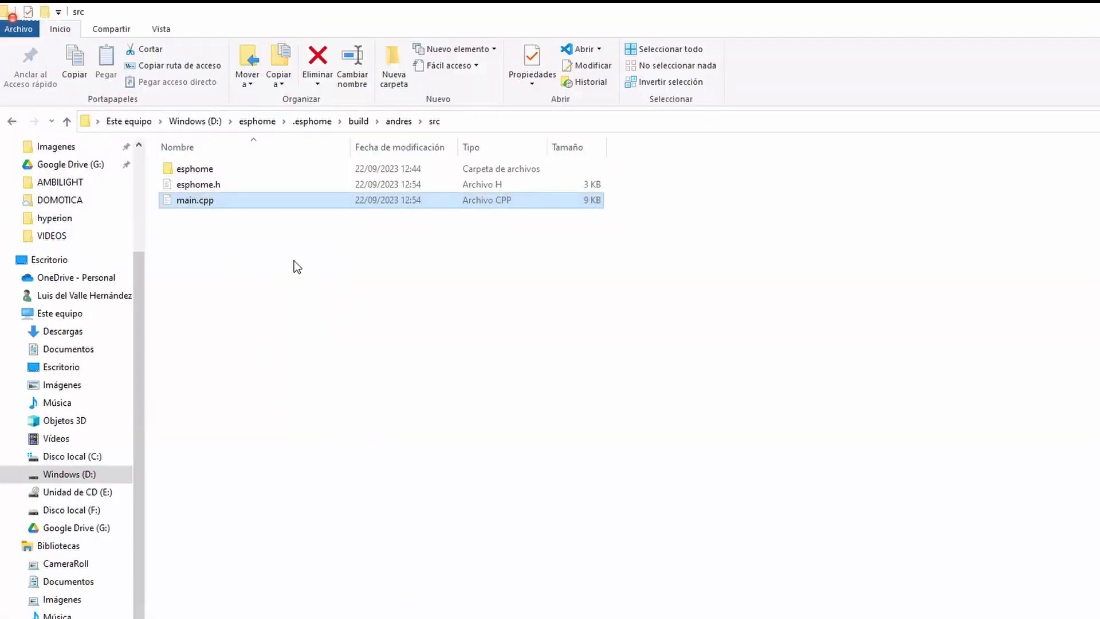
Browse the generated esphome core and components folders, then return to src
{"action": "double_click", "coordinate": [256, 171]}
{"action": "double_click", "coordinate": [280, 186]}
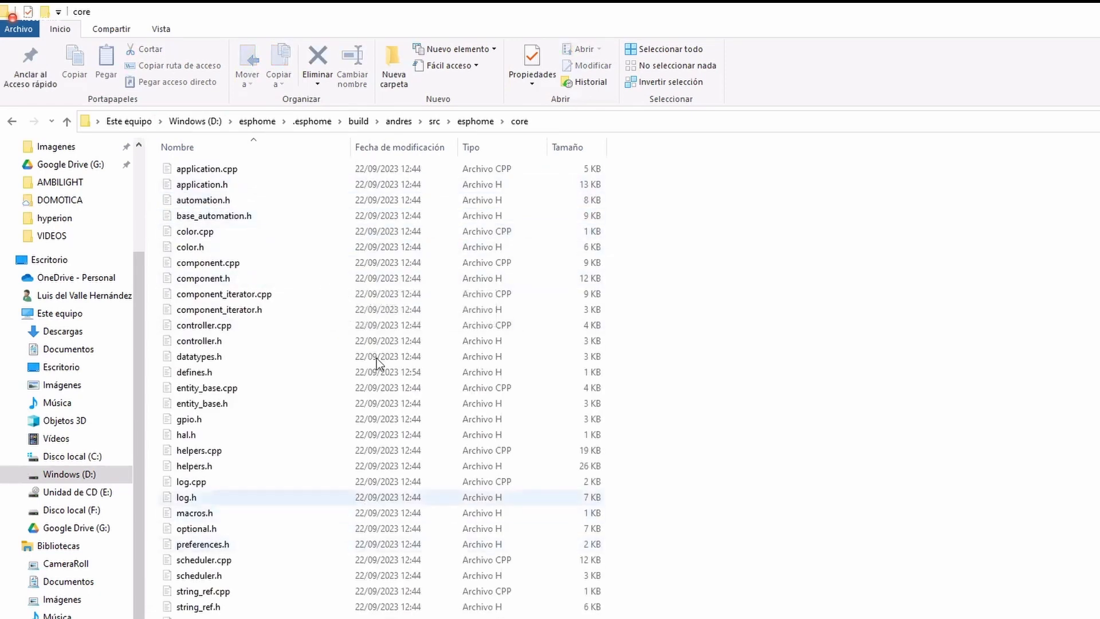
{"action": "left_click", "coordinate": [459, 122]}
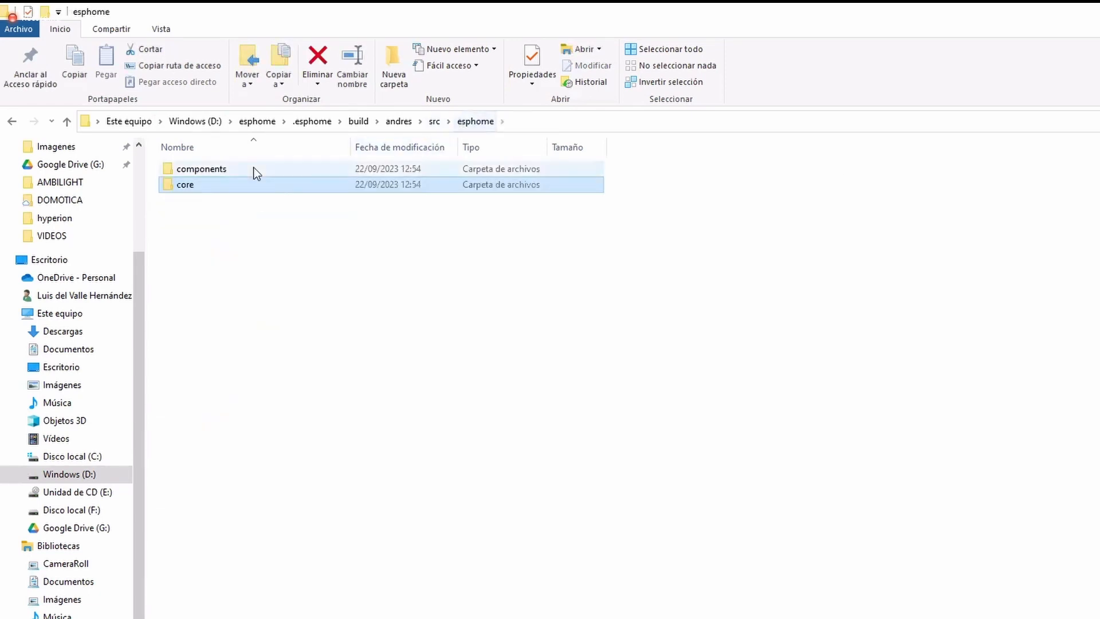
{"action": "double_click", "coordinate": [236, 167]}
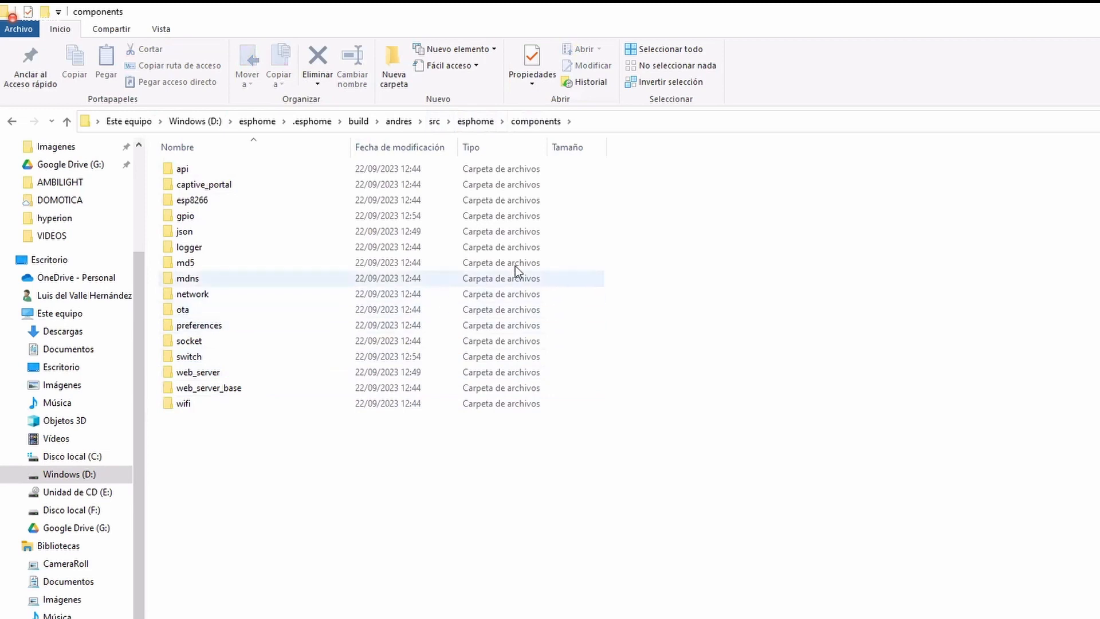
{"action": "left_click", "coordinate": [470, 122]}
{"action": "left_click", "coordinate": [436, 123]}
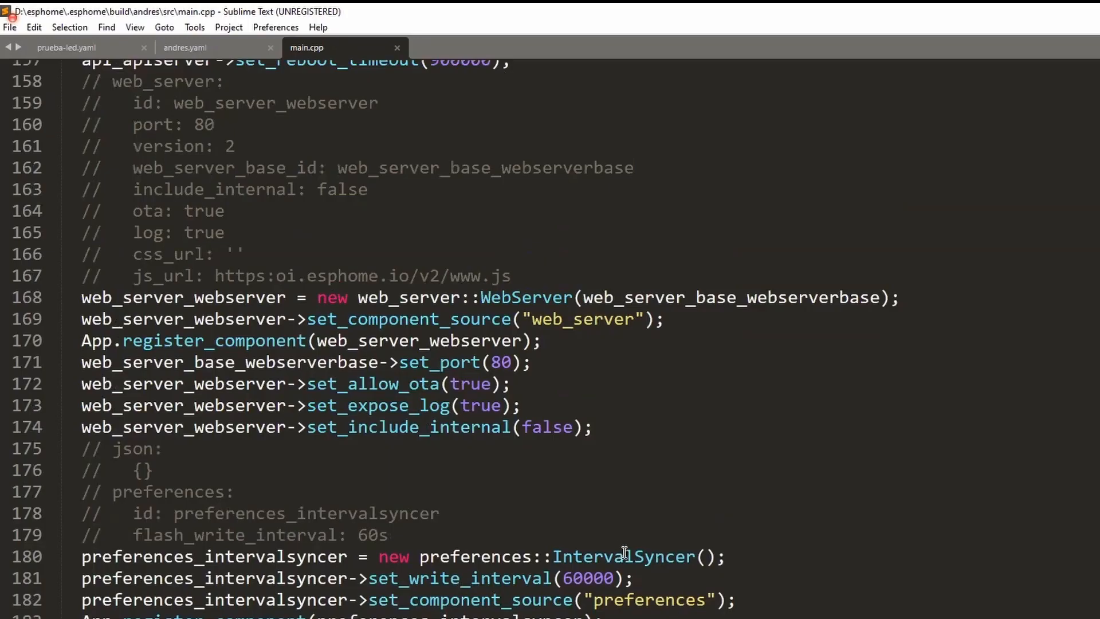
Scroll main.cpp up through the wifi, logger and web server setup to the top
{"action": "scroll", "coordinate": [623, 555], "scroll_direction": "up", "scroll_amount": 14}
{"action": "scroll", "coordinate": [624, 554], "scroll_direction": "up", "scroll_amount": 6}
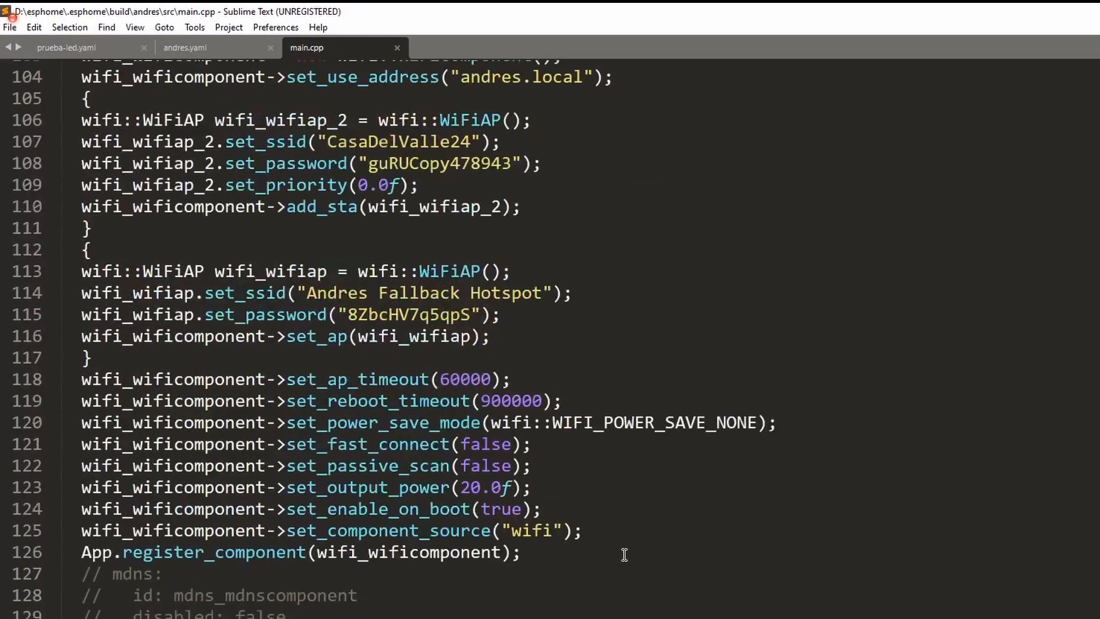
{"action": "scroll", "coordinate": [624, 556], "scroll_direction": "up", "scroll_amount": 5}
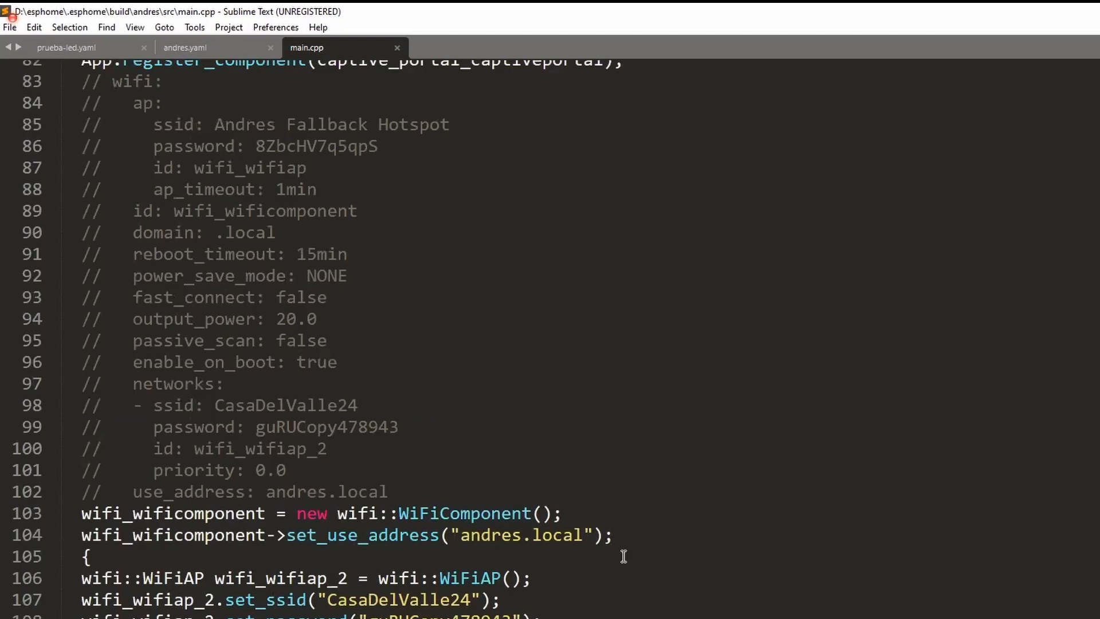
{"action": "scroll", "coordinate": [623, 555], "scroll_direction": "up", "scroll_amount": 8}
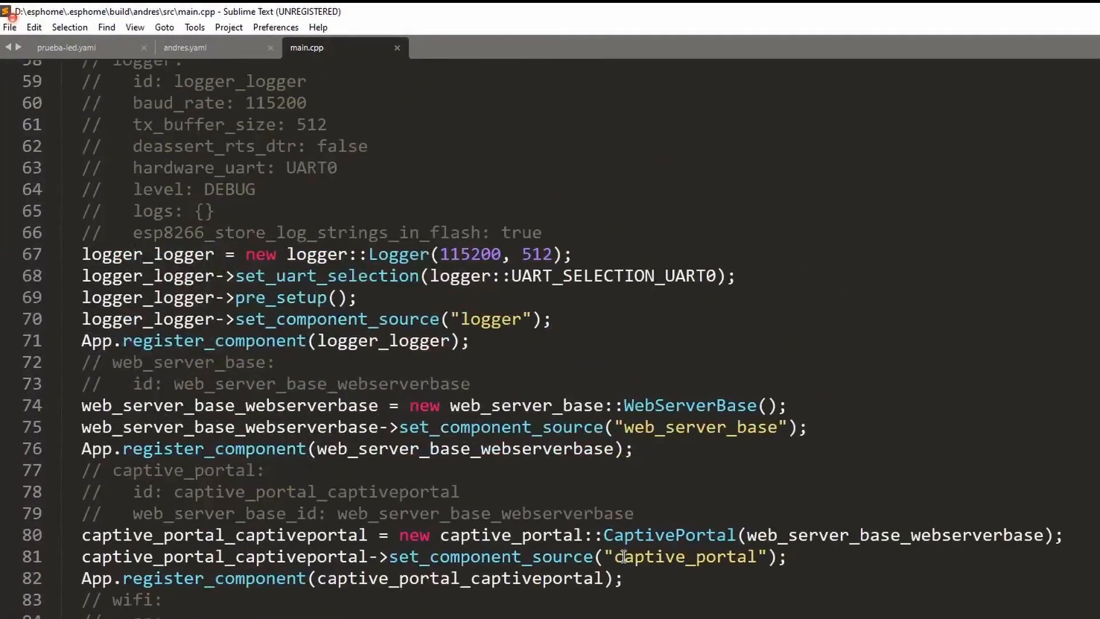
{"action": "scroll", "coordinate": [624, 556], "scroll_direction": "up", "scroll_amount": 5}
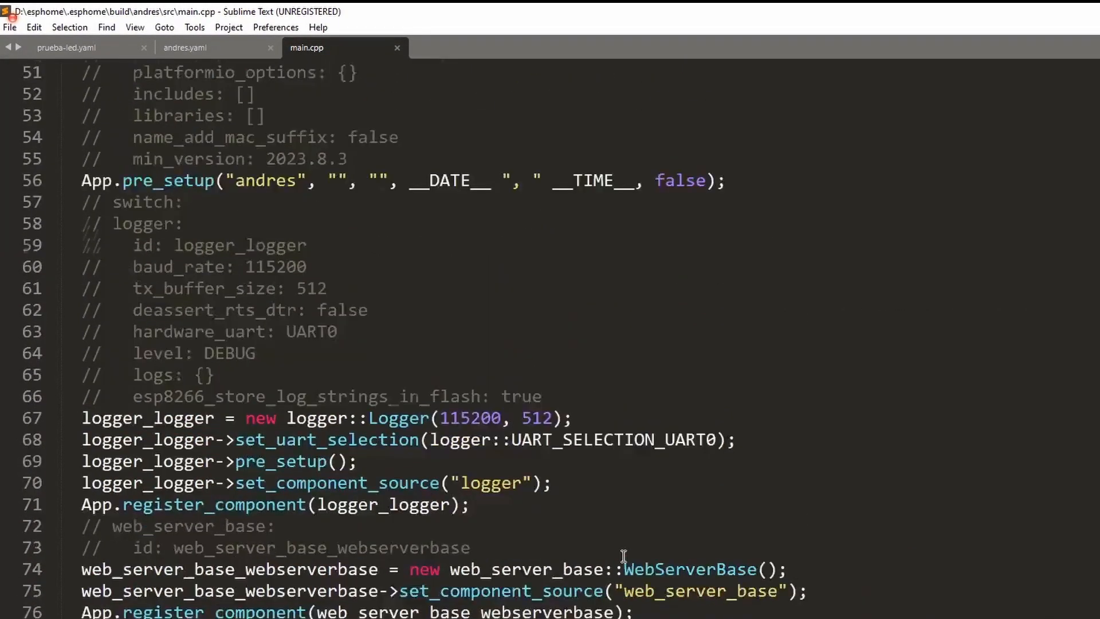
{"action": "scroll", "coordinate": [623, 556], "scroll_direction": "up", "scroll_amount": 6}
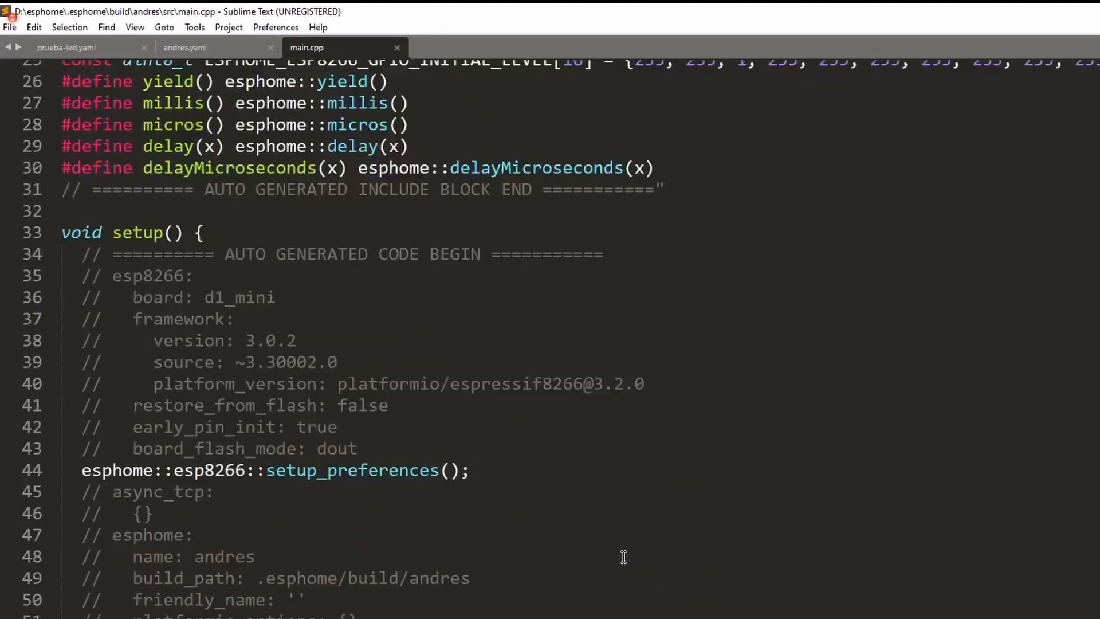
{"action": "scroll", "coordinate": [624, 557], "scroll_direction": "up", "scroll_amount": 3}
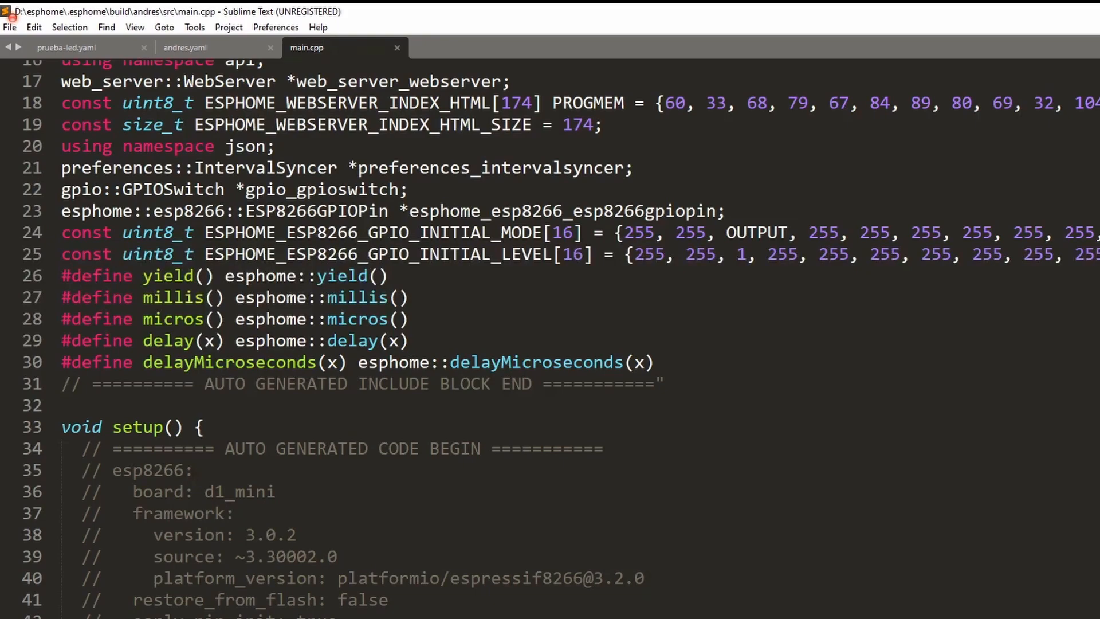
Switch to the sensor components list and scroll down to DHT, DPS310 and HDC1080
{"action": "key", "text": "alt+Tab"}
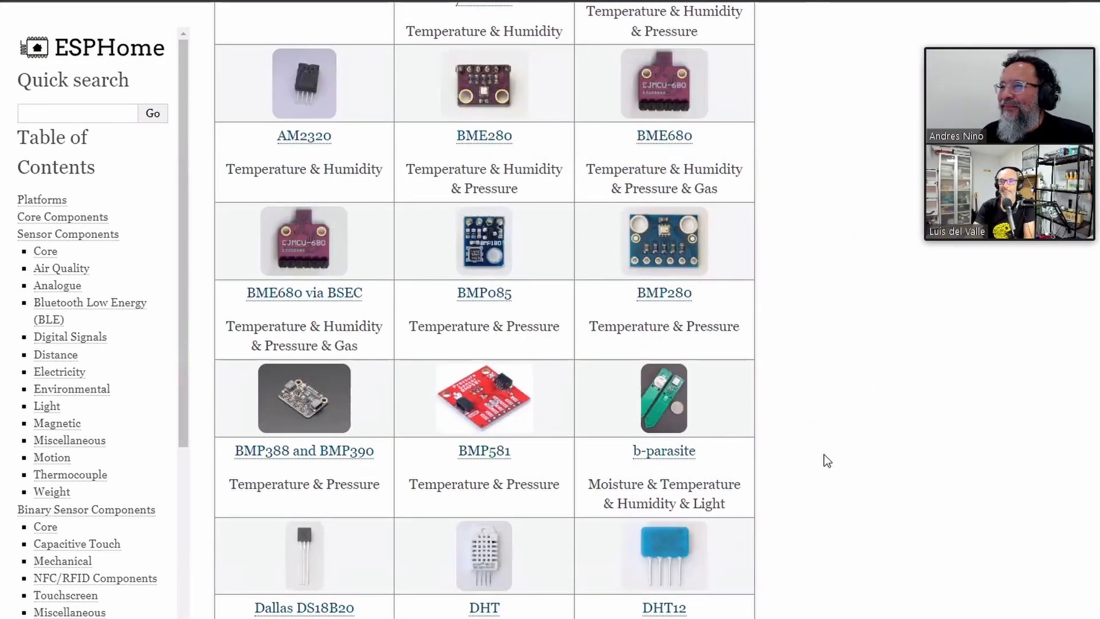
{"action": "scroll", "coordinate": [806, 453], "scroll_direction": "down", "scroll_amount": 2}
{"action": "scroll", "coordinate": [806, 452], "scroll_direction": "down", "scroll_amount": 6}
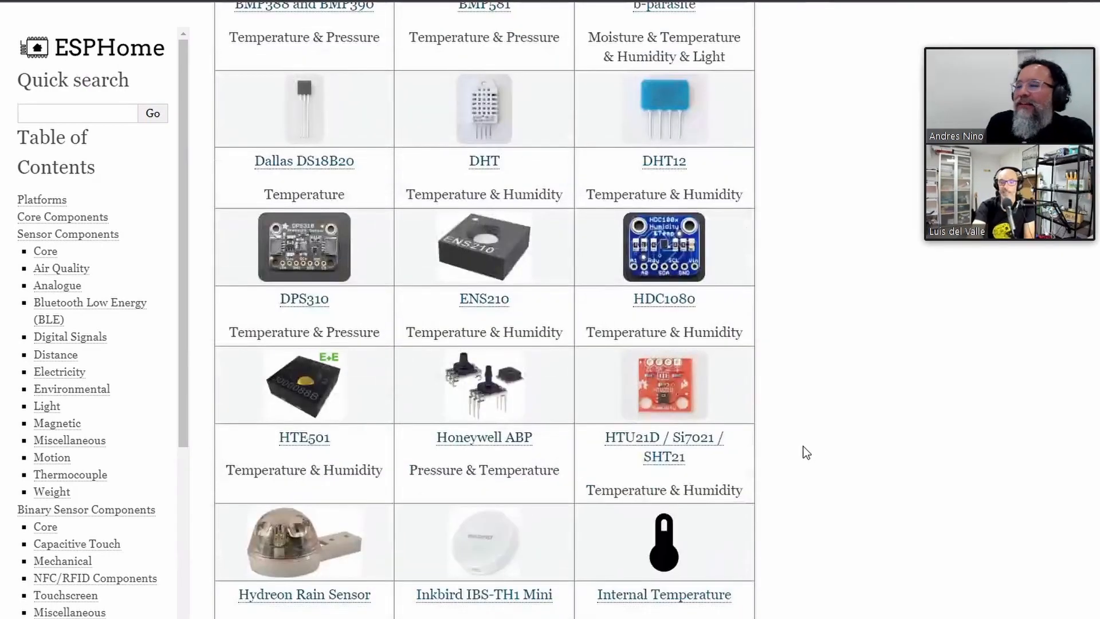